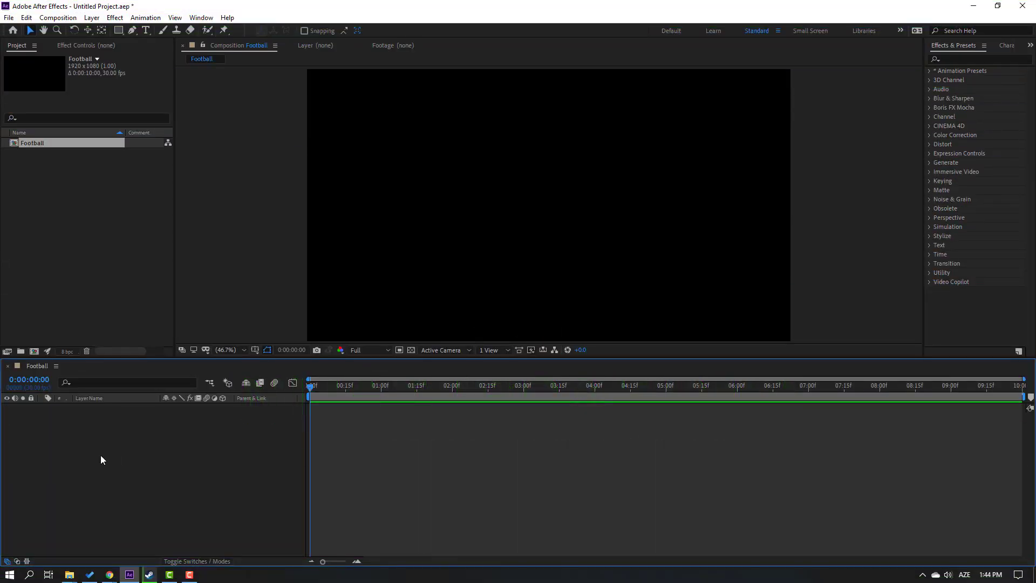
# Create a full-frame solid layer named E3D.
pyautogui.rightClick(115, 446)
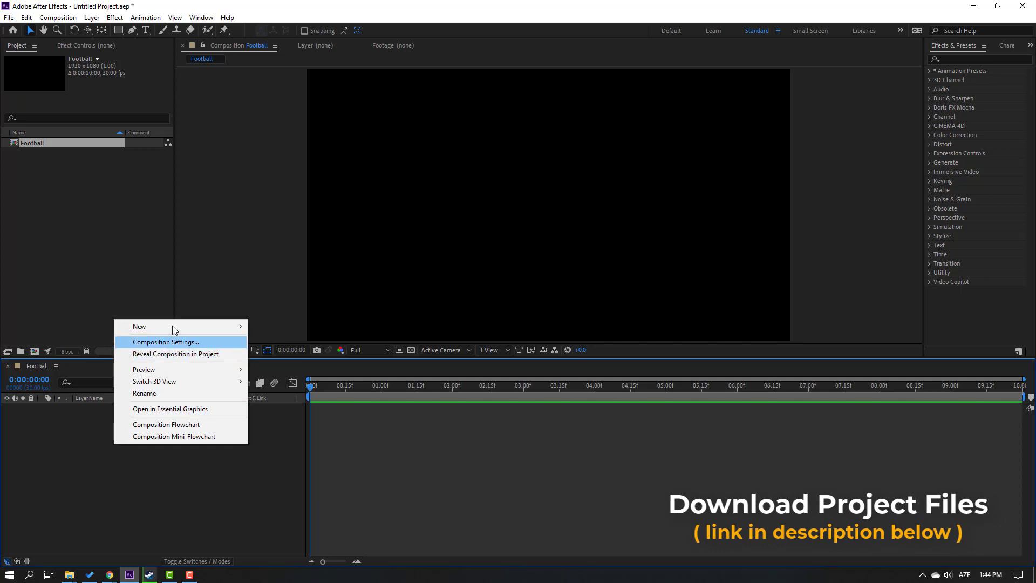
pyautogui.moveTo(178, 325)
pyautogui.click(346, 352)
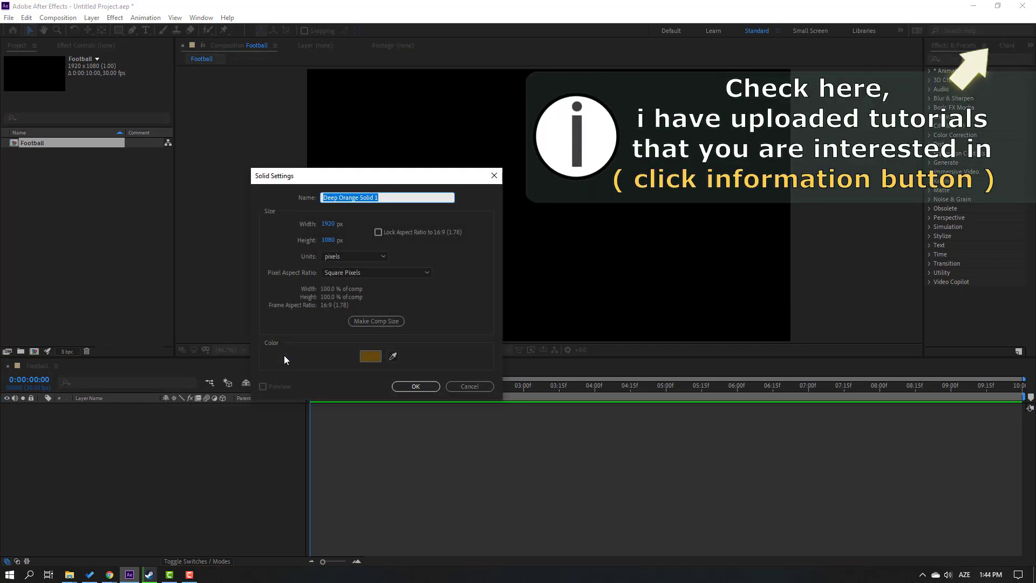
pyautogui.write('E3D')
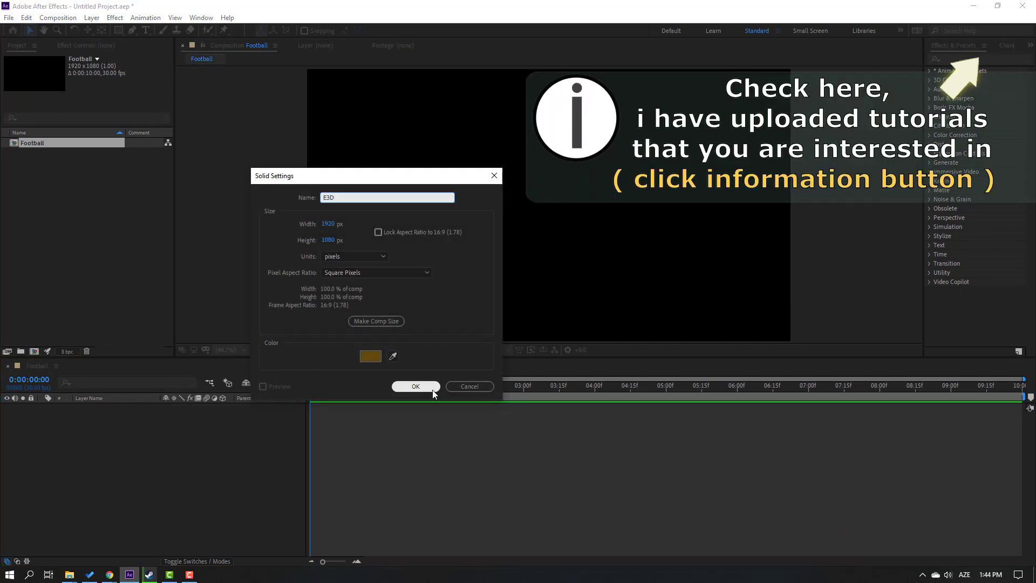
pyautogui.click(416, 387)
# Apply the Video Copilot Element effect to the E3D solid.
pyautogui.click(114, 19)
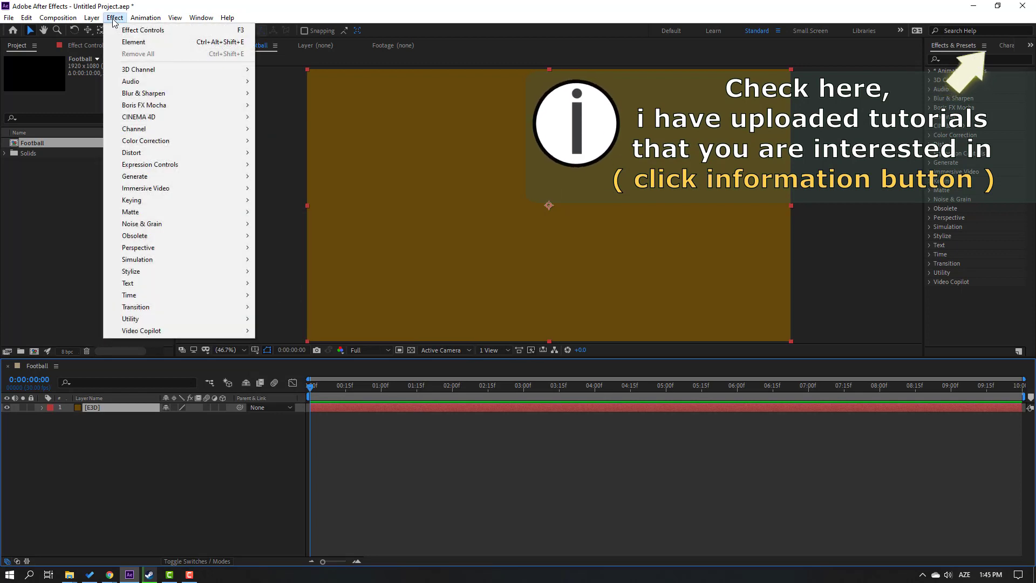
pyautogui.moveTo(156, 338)
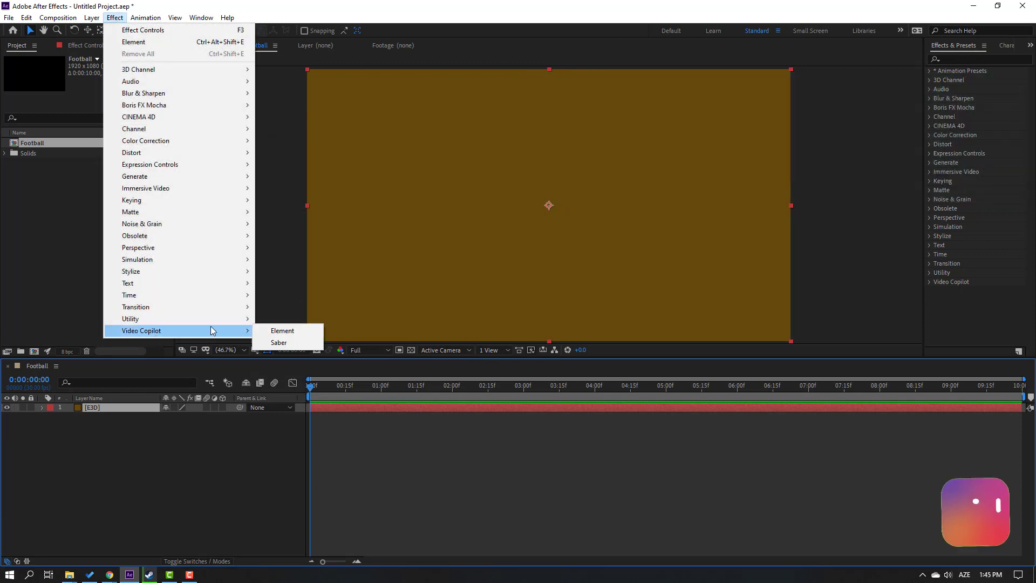
pyautogui.click(296, 328)
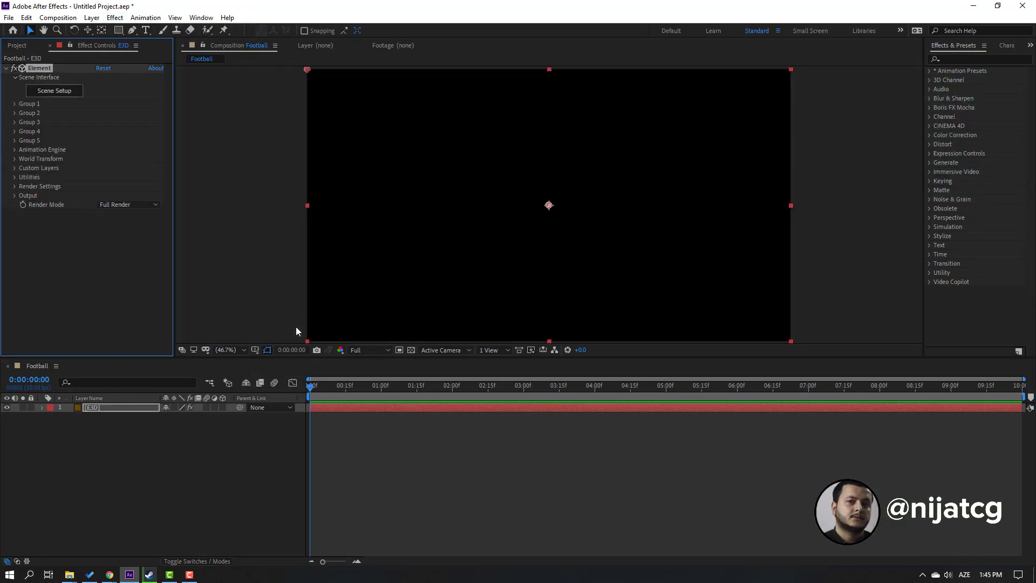
# Create a second solid layer named OBJECT.
pyautogui.click(101, 460)
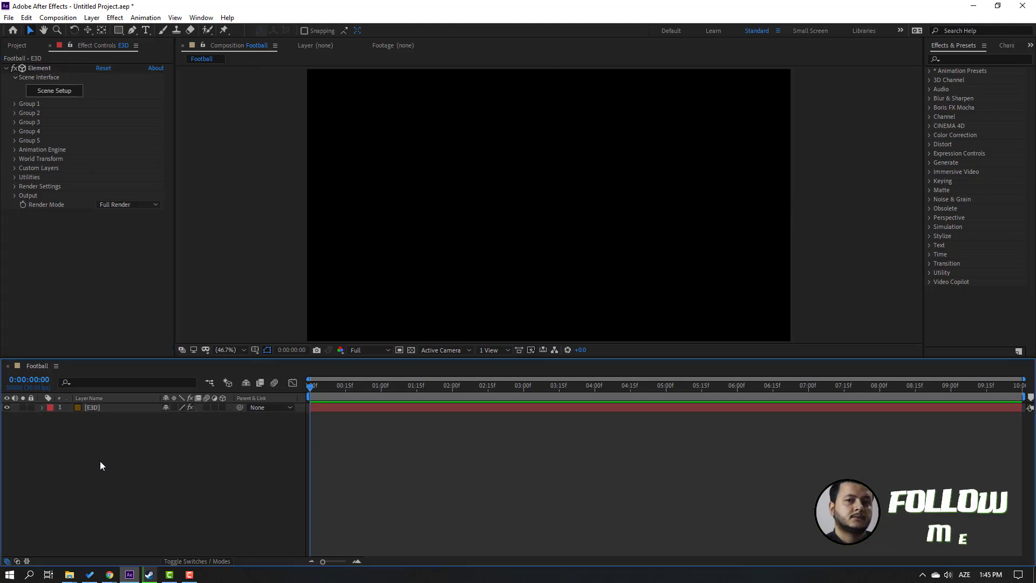
pyautogui.rightClick(102, 456)
pyautogui.moveTo(212, 343)
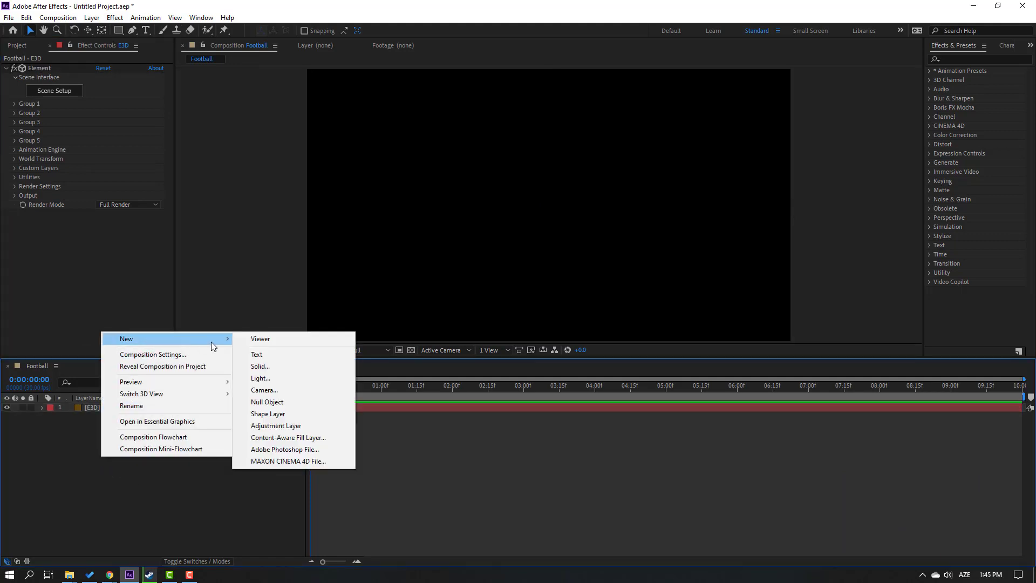
pyautogui.click(290, 368)
pyautogui.write('OBJECT')
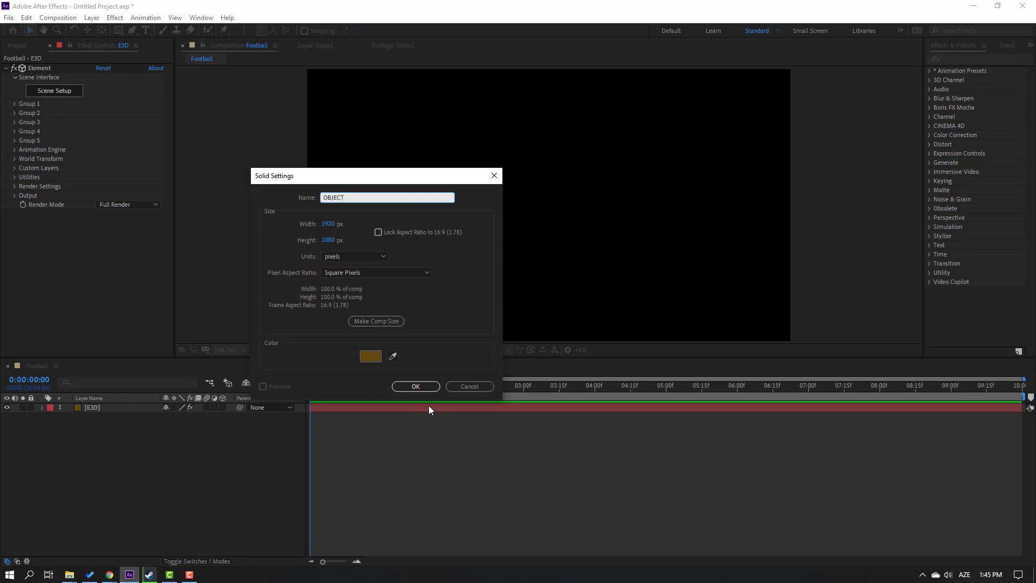
pyautogui.click(428, 384)
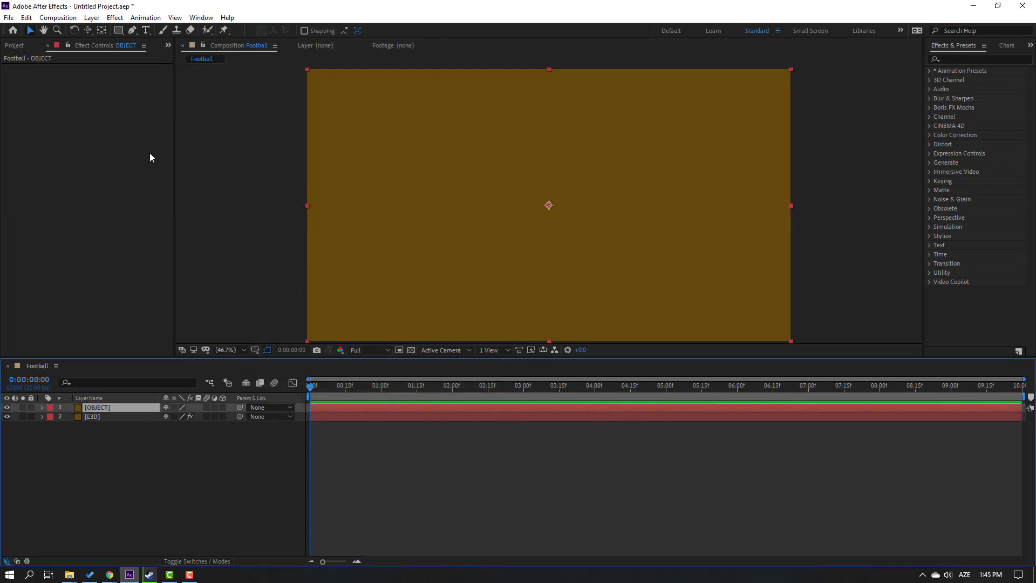
# Draw a full-size rectangle mask and a square mask at the solid's centre.
pyautogui.moveTo(116, 31); pyautogui.dragTo(156, 31)
pyautogui.press(',')
pyautogui.press(',')
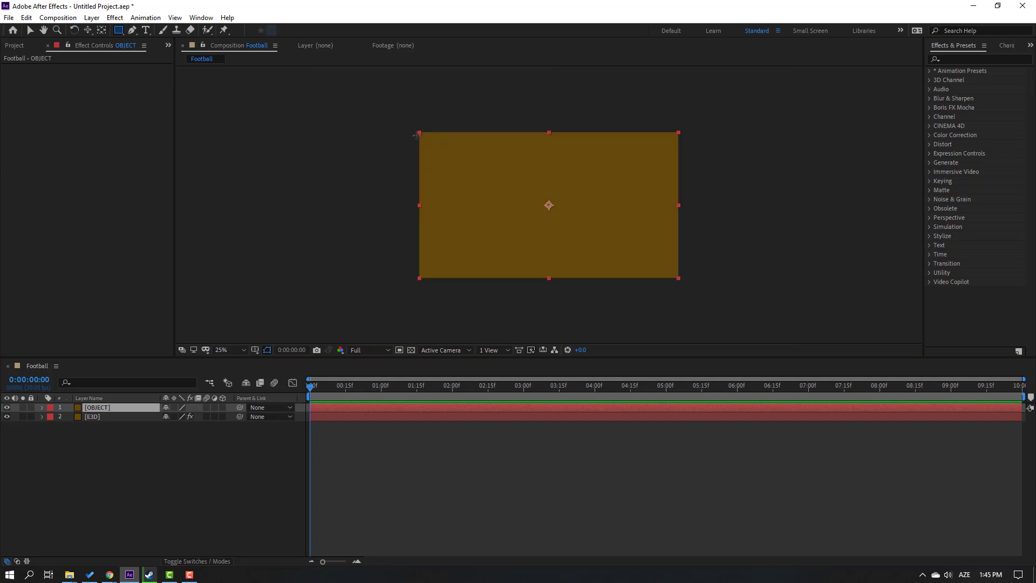
pyautogui.moveTo(417, 130); pyautogui.dragTo(680, 280)
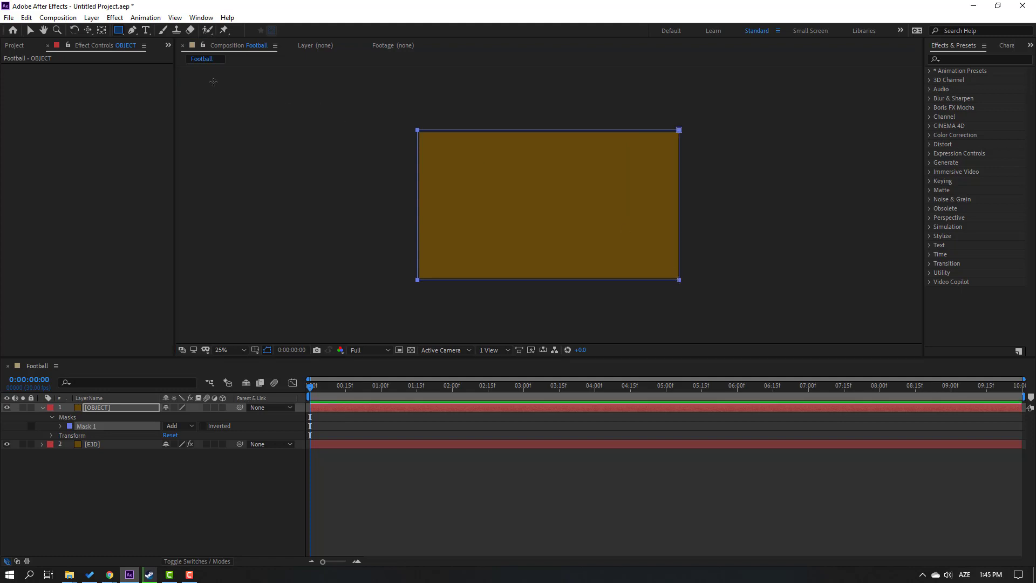
pyautogui.moveTo(120, 35); pyautogui.dragTo(120, 35)
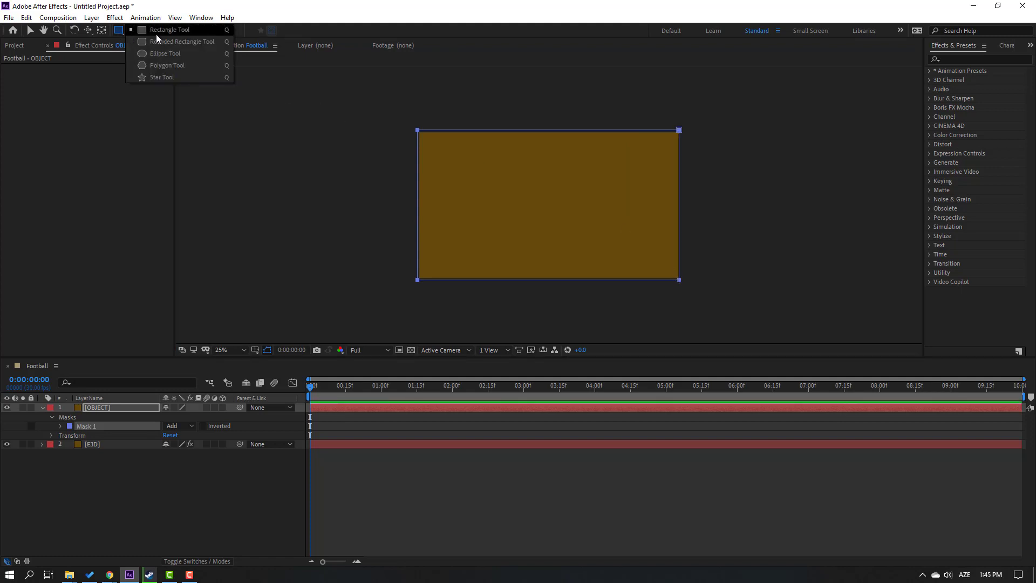
pyautogui.click(175, 36)
pyautogui.moveTo(502, 165); pyautogui.dragTo(596, 247)
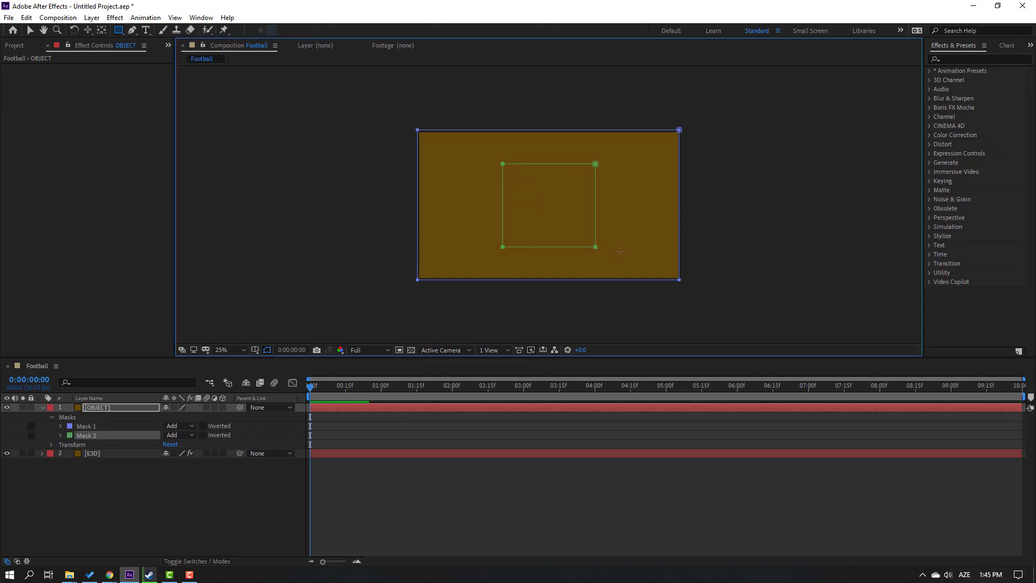
# Set Mask 2 to Subtract so it cuts a square hole.
pyautogui.click(83, 437)
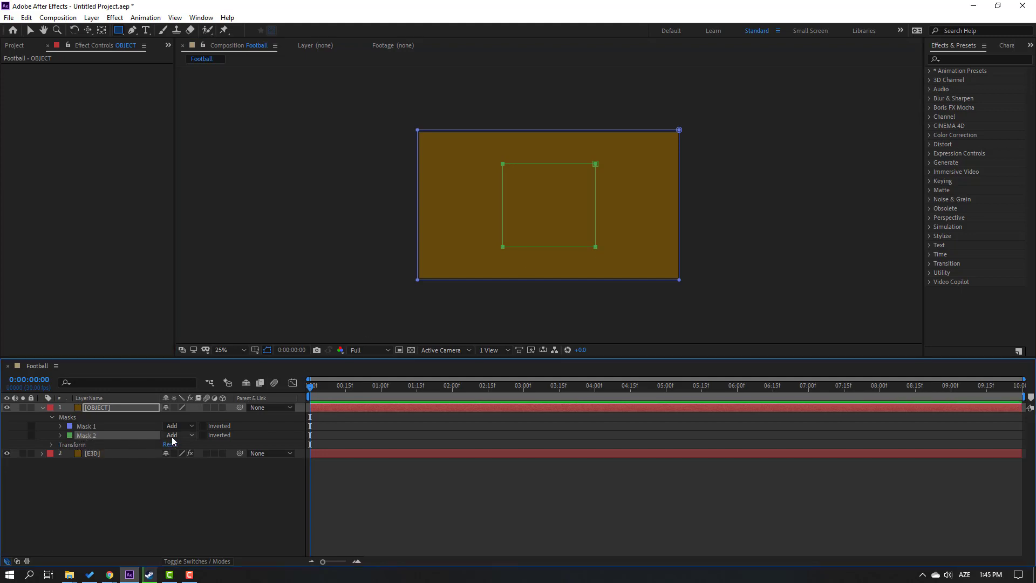
pyautogui.click(171, 435)
pyautogui.click(205, 471)
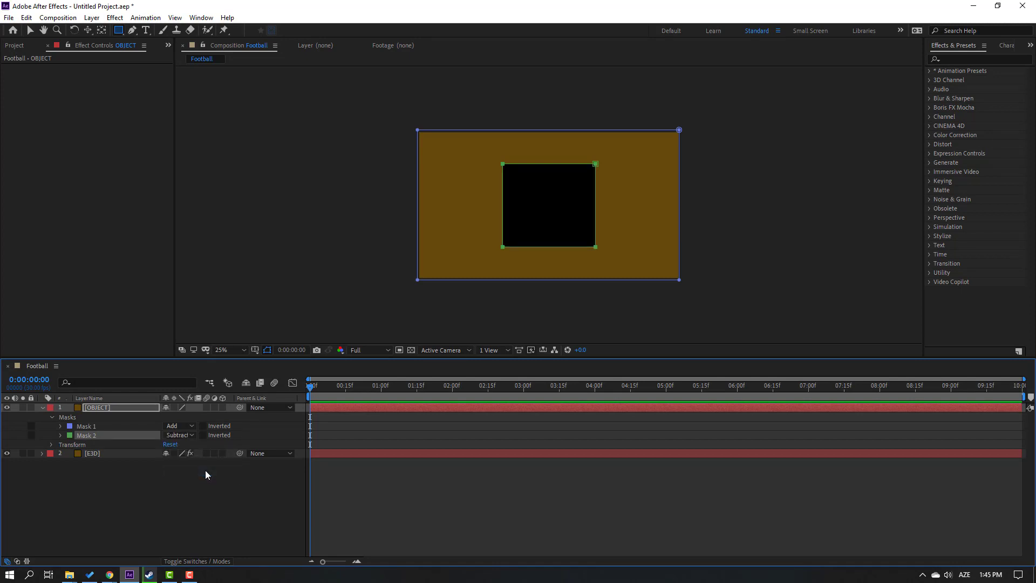
# Hide the OBJECT layer and select the E3D layer.
pyautogui.click(42, 408)
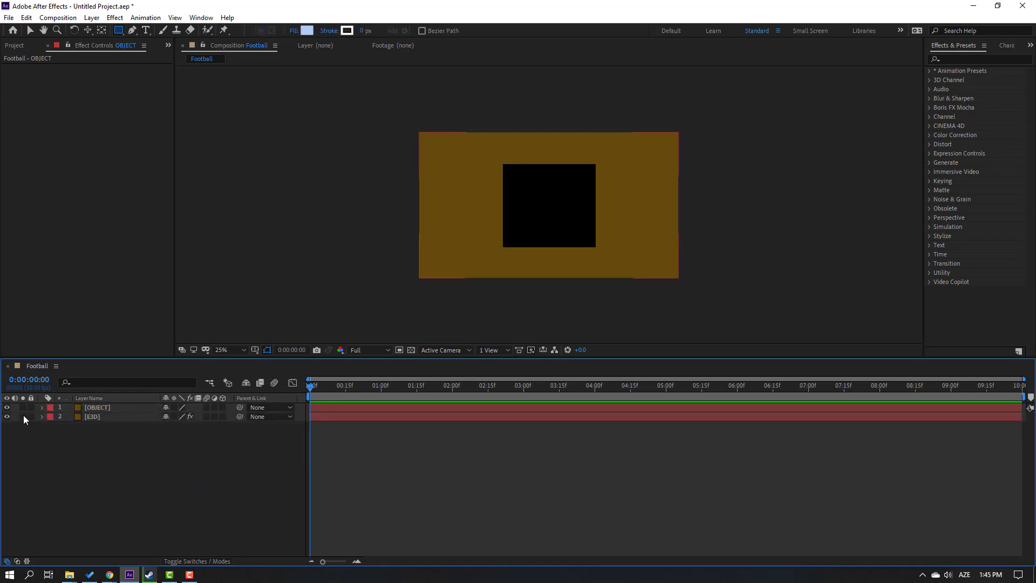
pyautogui.click(7, 408)
pyautogui.click(28, 33)
pyautogui.click(84, 416)
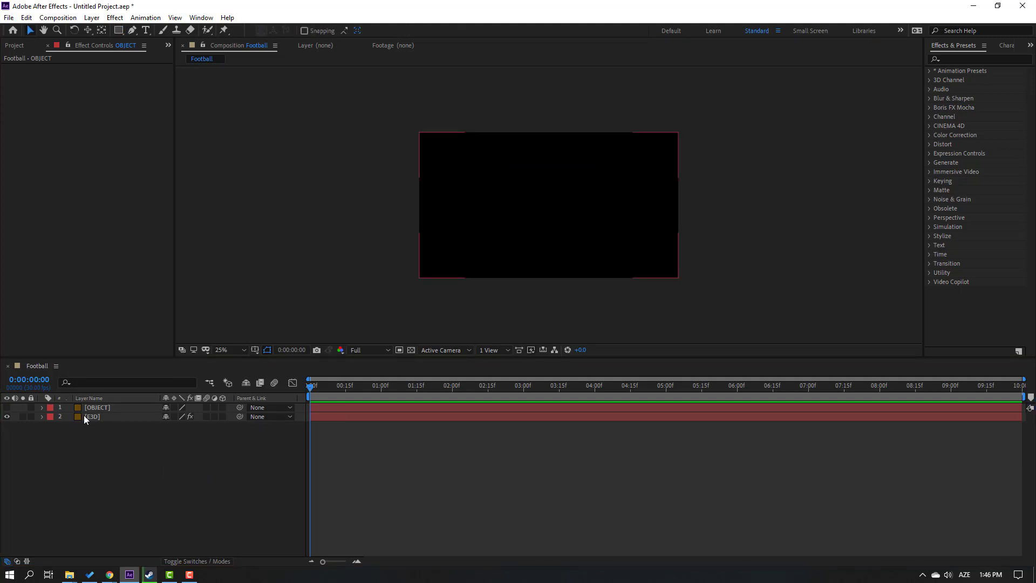
# In Custom Text and Masks, set Path Layer 1 to 1. OBJECT with mode Masks.
pyautogui.click(14, 169)
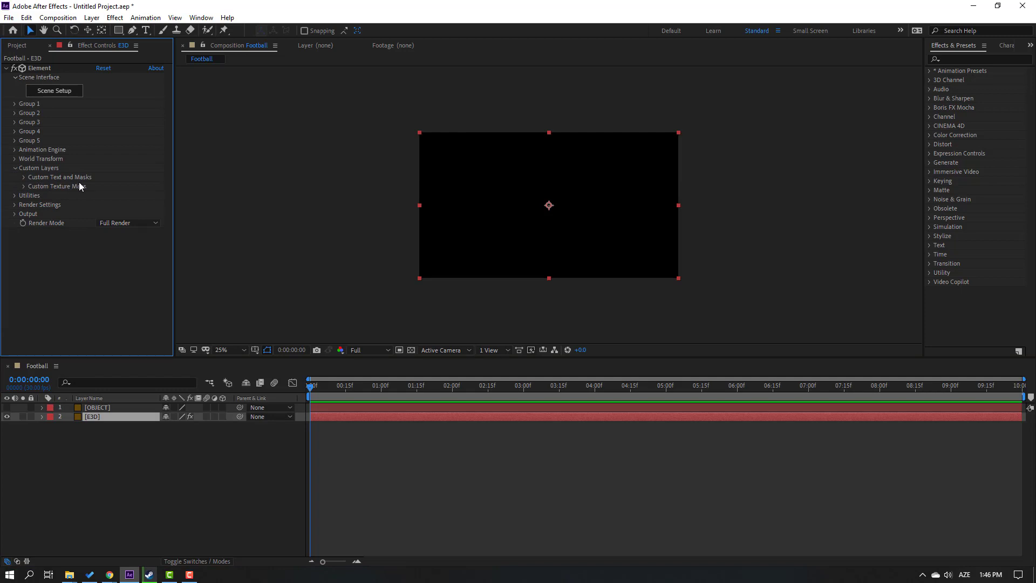
pyautogui.click(24, 177)
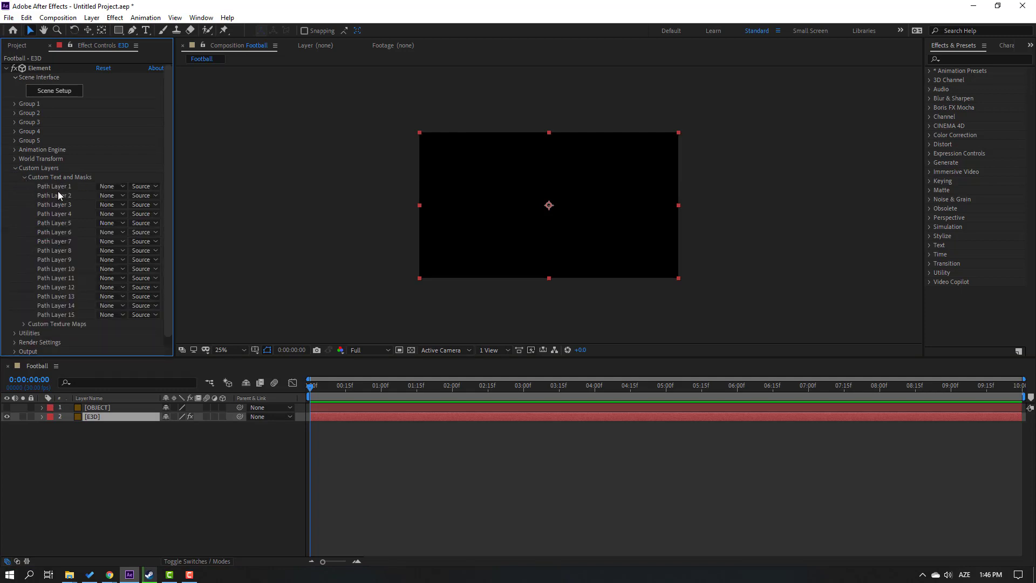
pyautogui.click(112, 186)
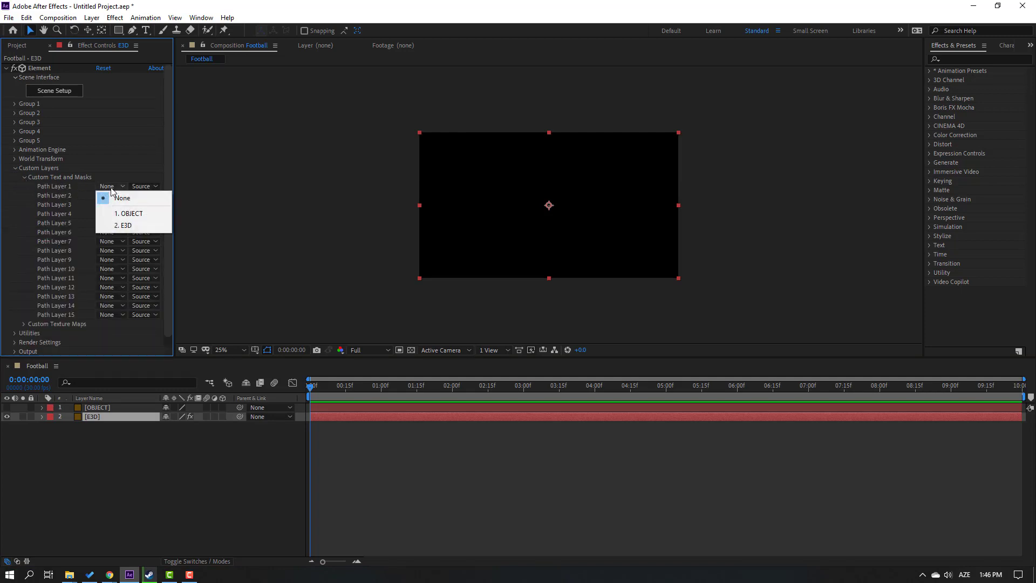
pyautogui.click(130, 214)
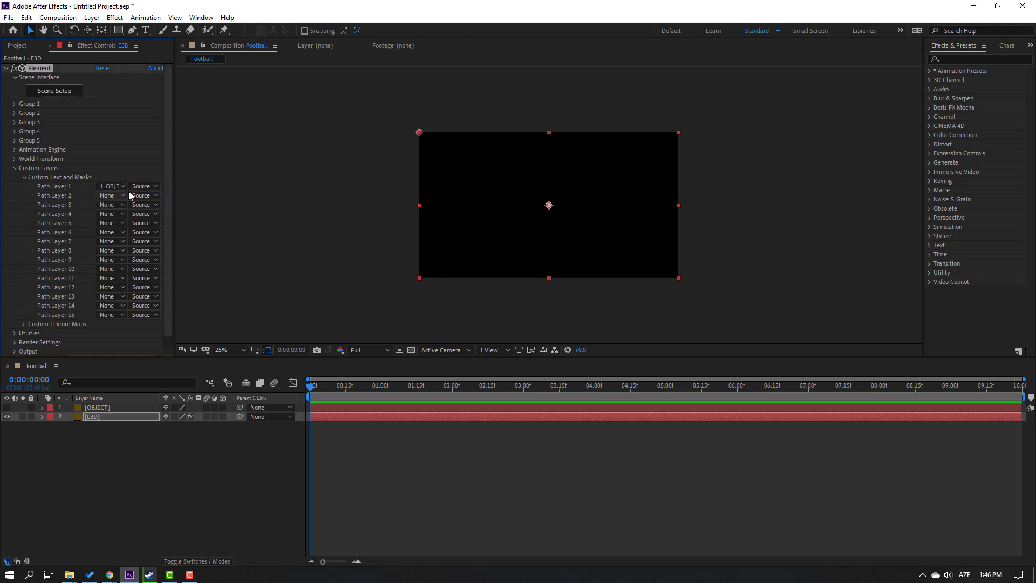
pyautogui.click(143, 187)
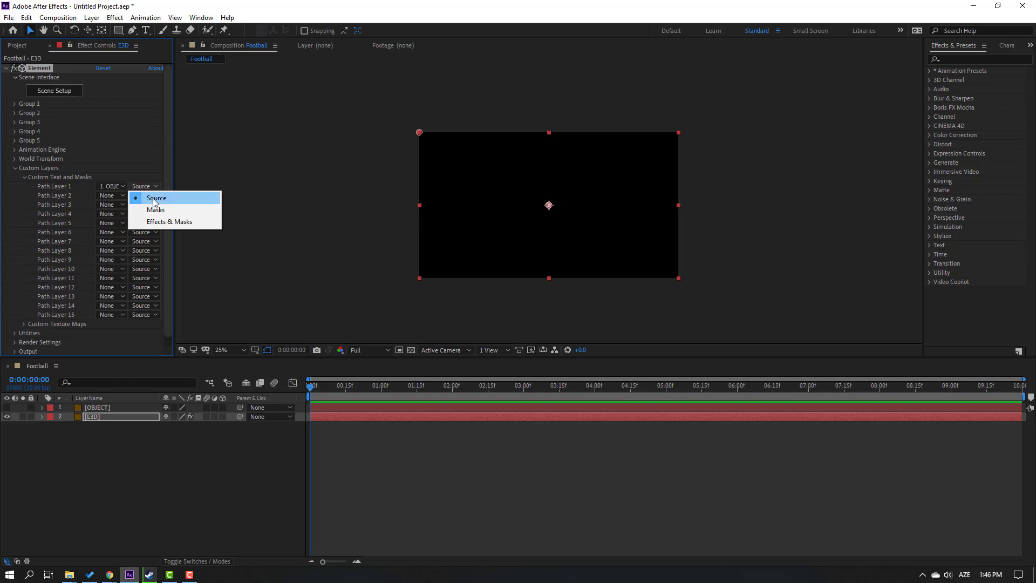
pyautogui.click(170, 210)
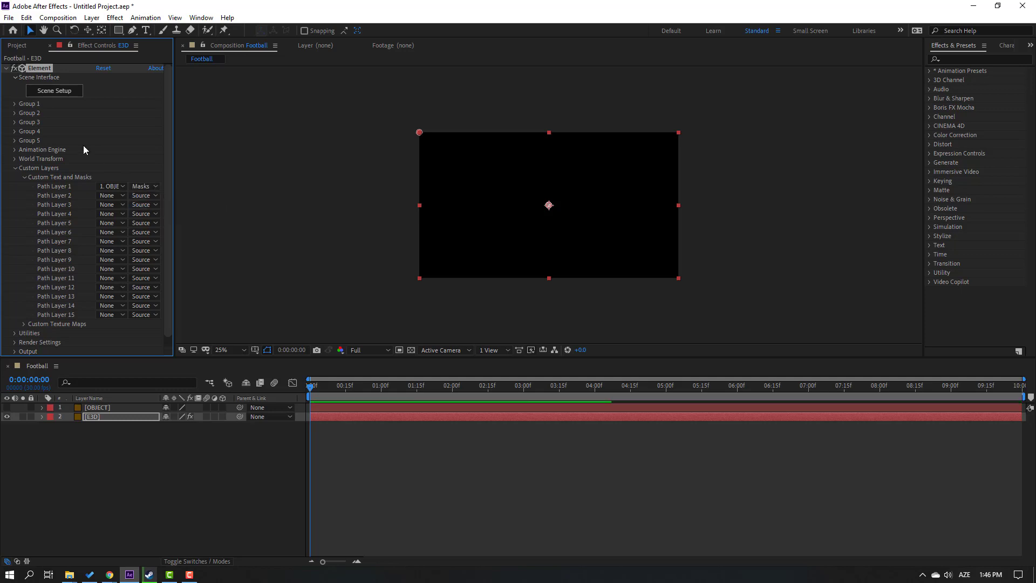
pyautogui.click(54, 91)
# Extrude OBJECT's masks into a 3D slab and import the football model.
pyautogui.click(278, 43)
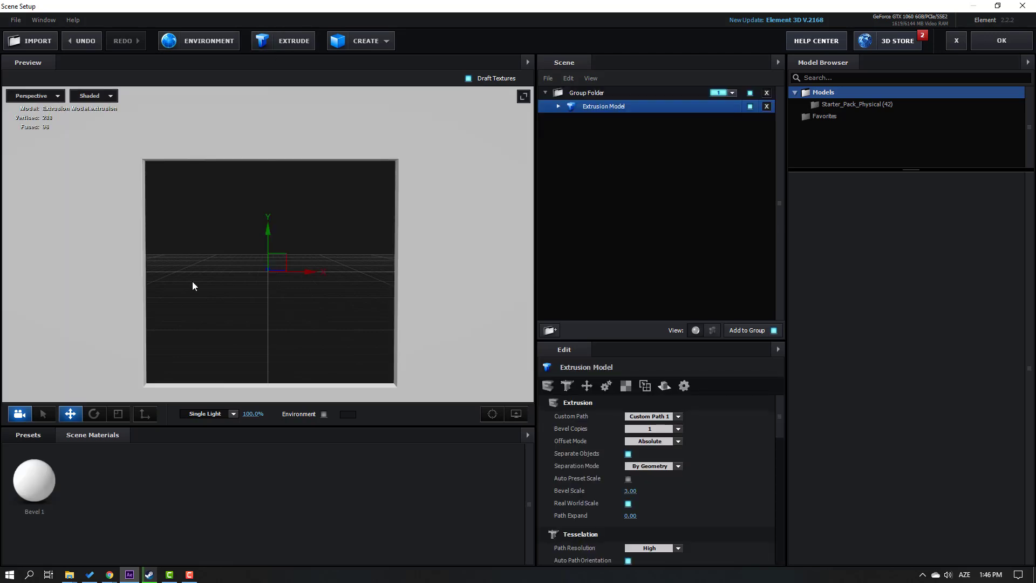
pyautogui.moveTo(119, 283)
pyautogui.mouseDown()
pyautogui.moveTo(76, 283)
pyautogui.moveTo(138, 283)
pyautogui.mouseUp()
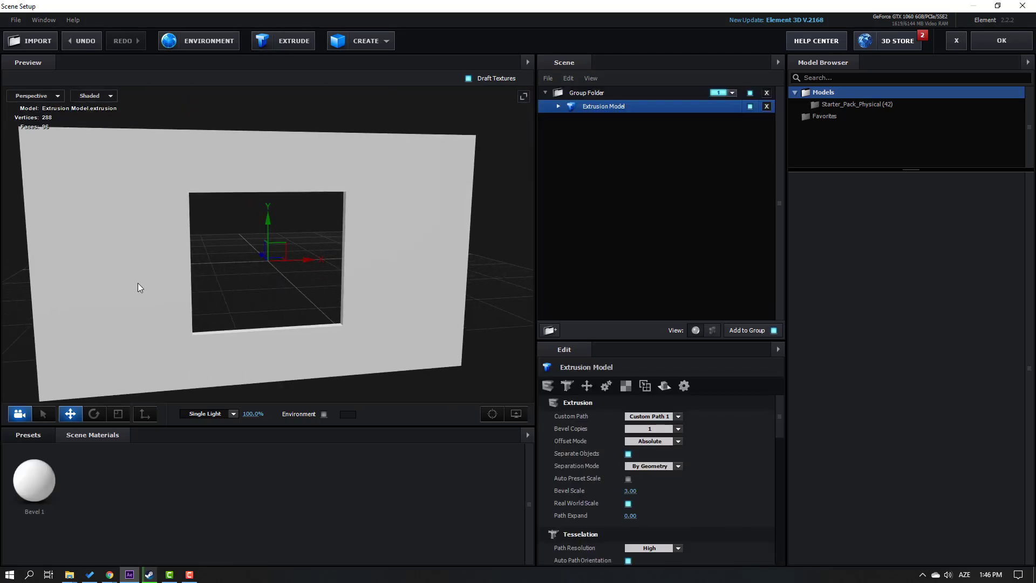
pyautogui.click(26, 43)
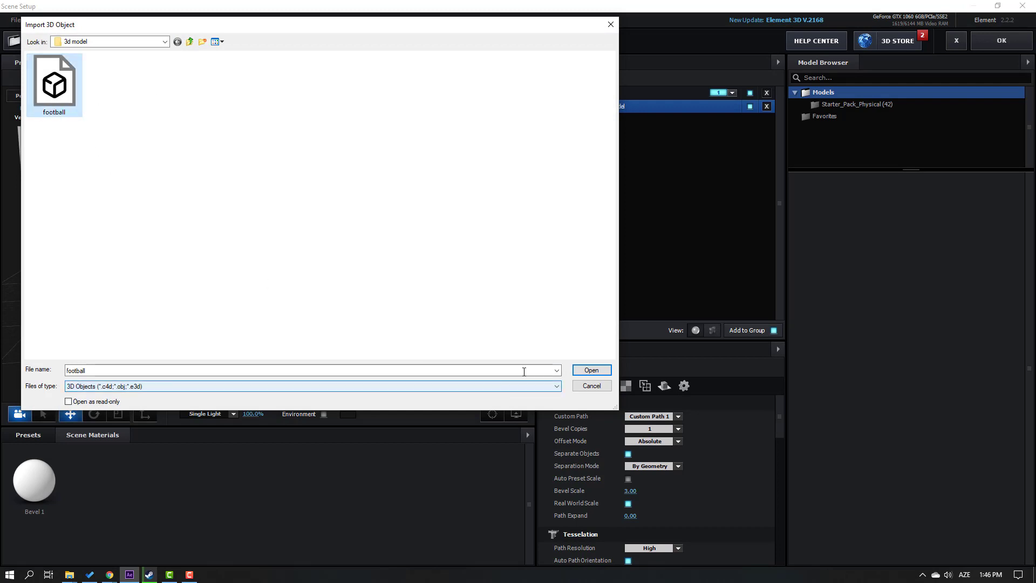
pyautogui.click(577, 373)
pyautogui.click(578, 394)
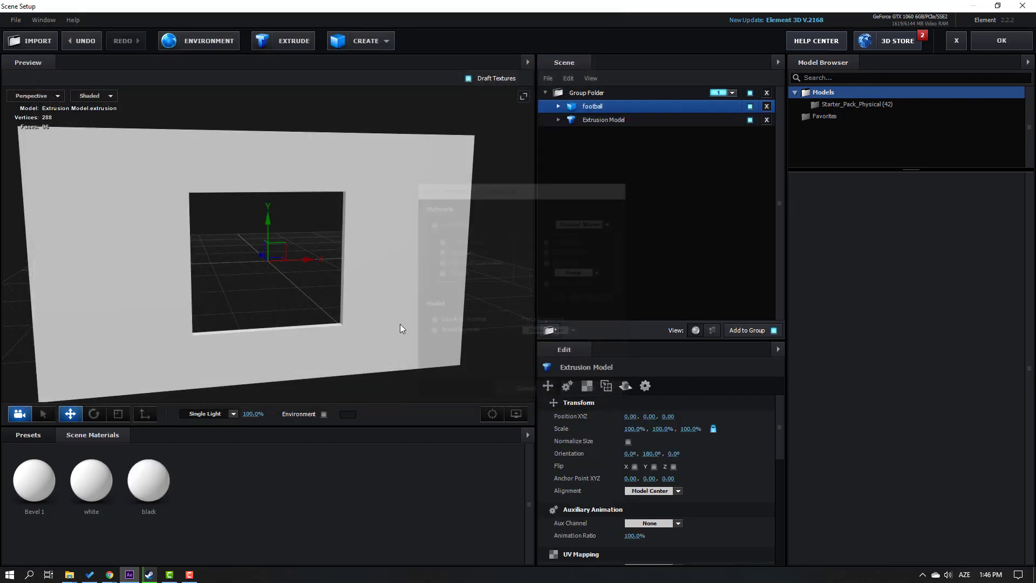
pyautogui.moveTo(227, 313); pyautogui.dragTo(245, 313)
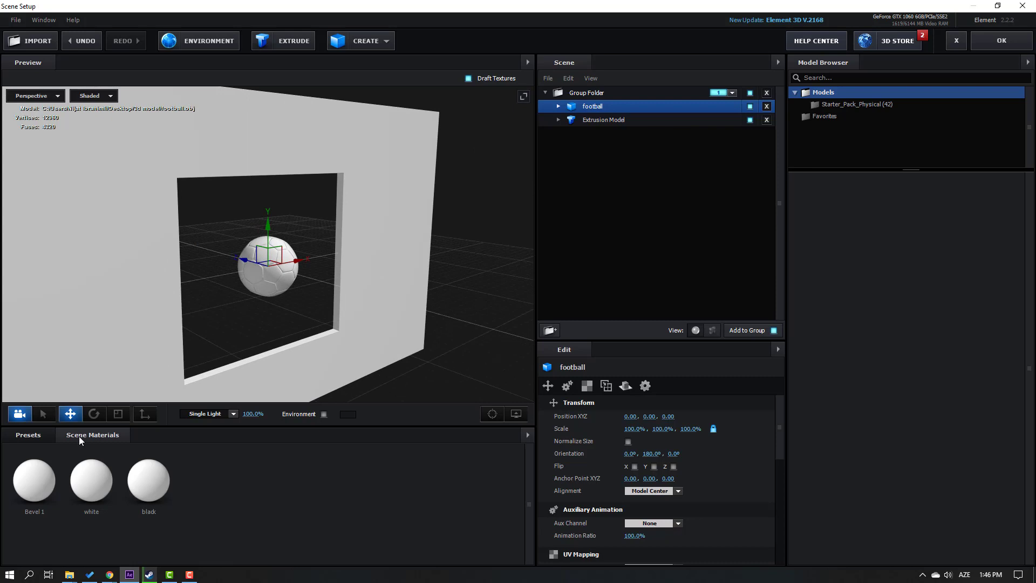
pyautogui.click(22, 437)
# Apply Black_Gloss to the football's black material and Glass to its white material.
pyautogui.scroll(-2, 40, 488)
pyautogui.click(49, 522)
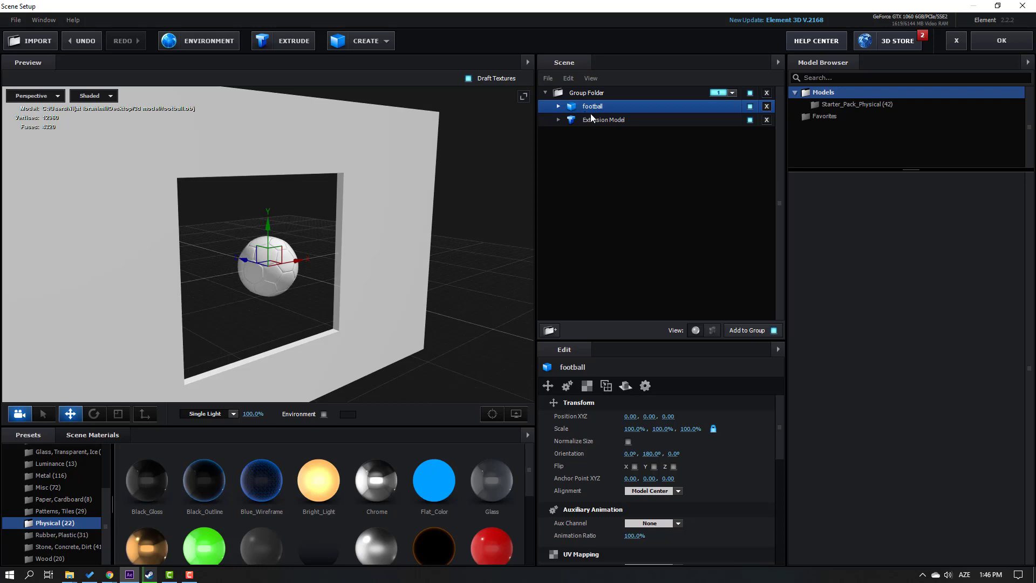
pyautogui.click(559, 107)
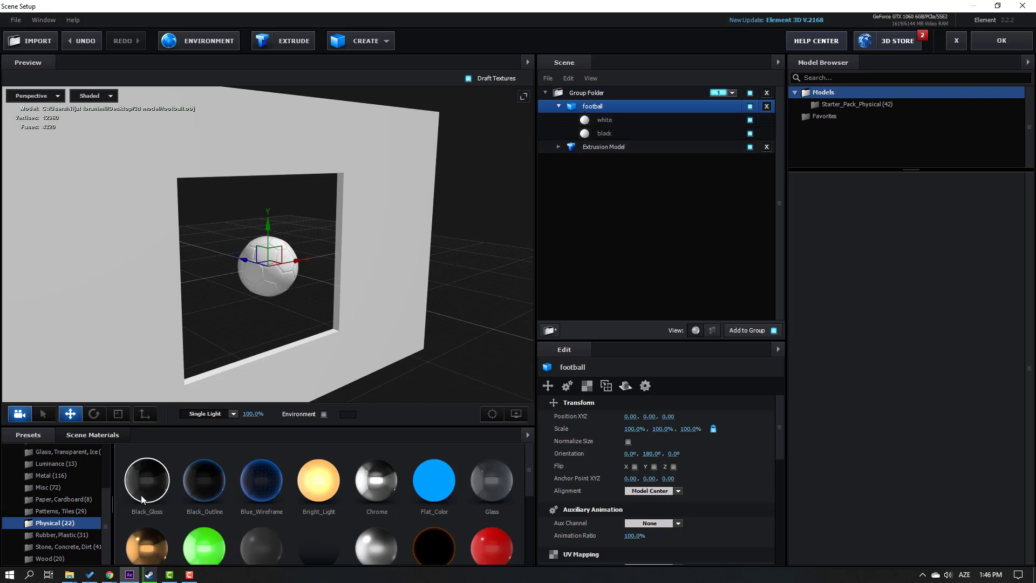
pyautogui.moveTo(144, 494); pyautogui.dragTo(609, 135)
pyautogui.scroll(6, 274, 301)
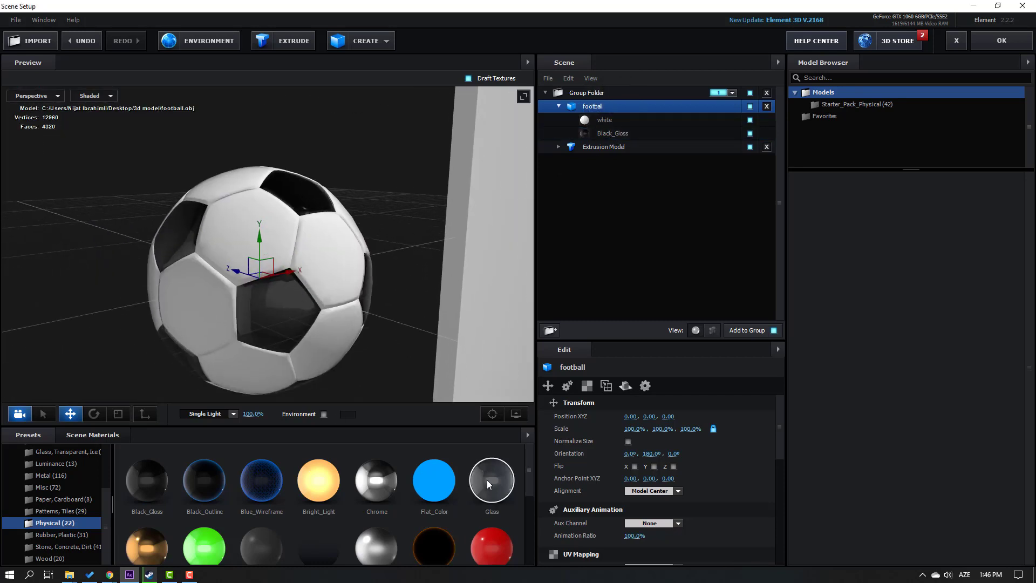
pyautogui.moveTo(493, 496); pyautogui.dragTo(604, 124)
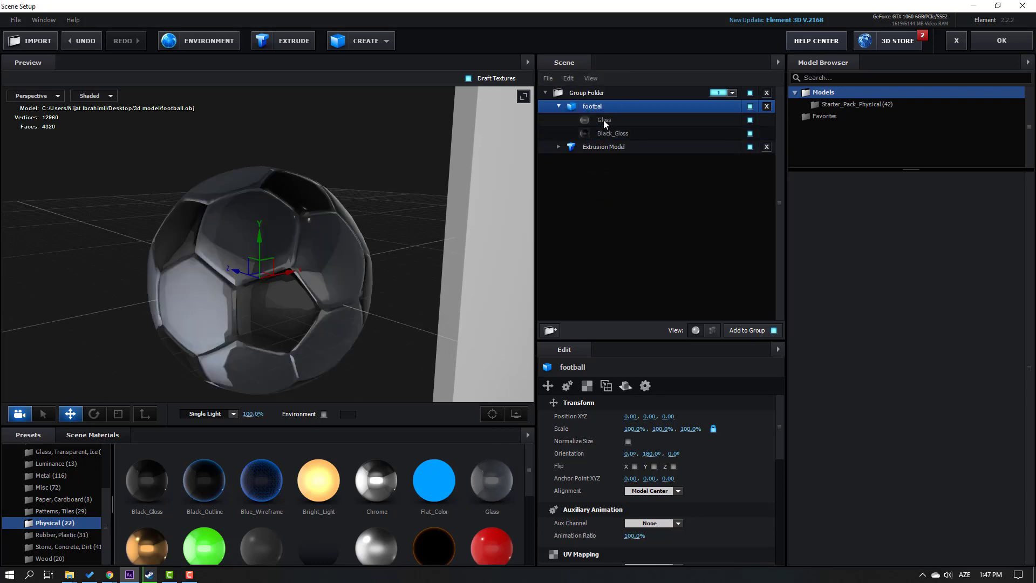
# Set the Glass material's Refraction Intensity to 0% and refraction colour to white.
pyautogui.click(604, 120)
pyautogui.moveTo(781, 422); pyautogui.dragTo(778, 467)
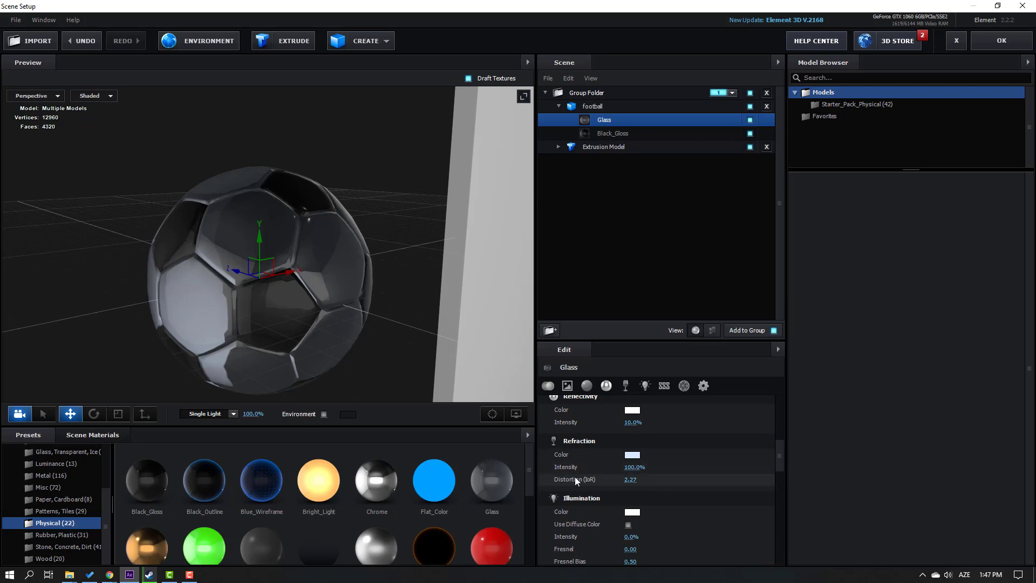
pyautogui.click(633, 466)
pyautogui.write('0')
pyautogui.press('Return')
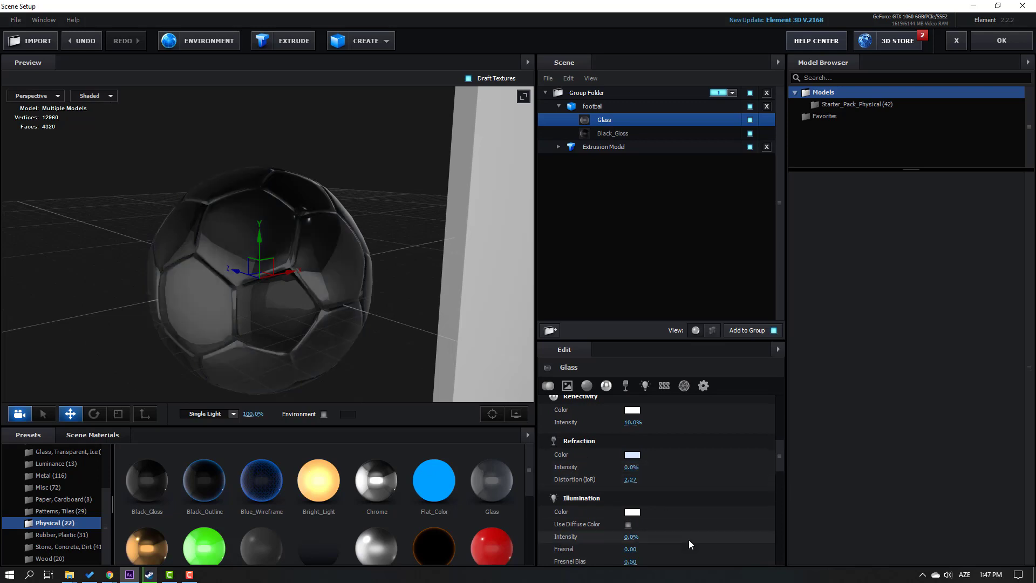
pyautogui.click(626, 455)
pyautogui.moveTo(623, 456); pyautogui.dragTo(455, 362)
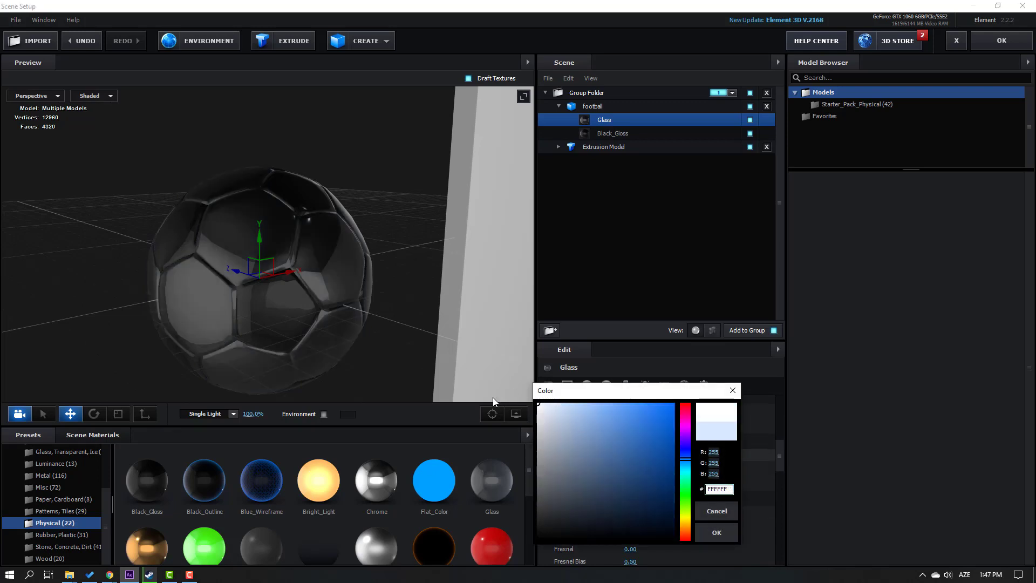
pyautogui.click(717, 532)
# Make the Glass material's diffuse colour pure white.
pyautogui.moveTo(782, 460); pyautogui.dragTo(782, 440)
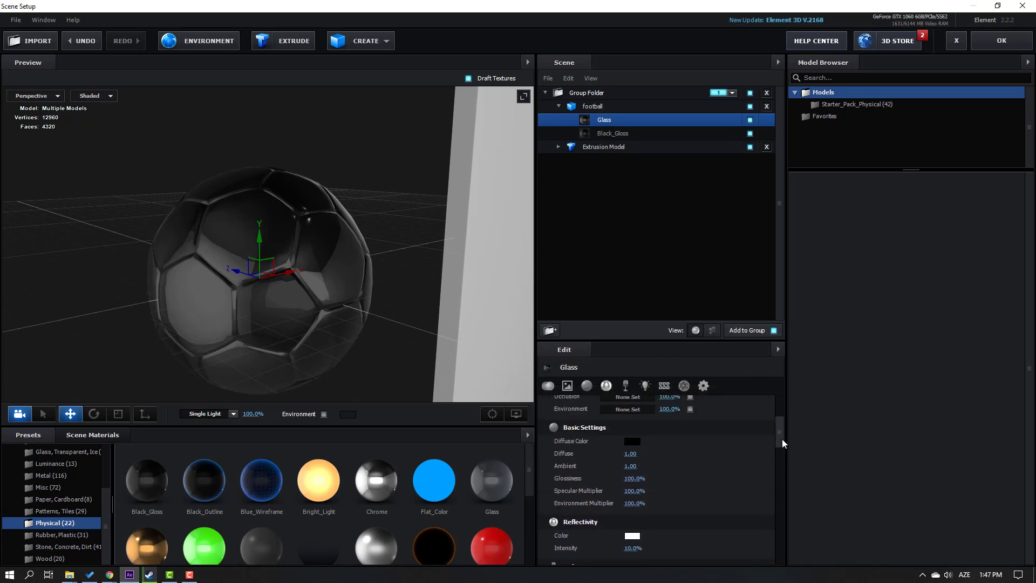
pyautogui.click(635, 452)
pyautogui.moveTo(637, 458); pyautogui.dragTo(511, 374)
pyautogui.click(717, 528)
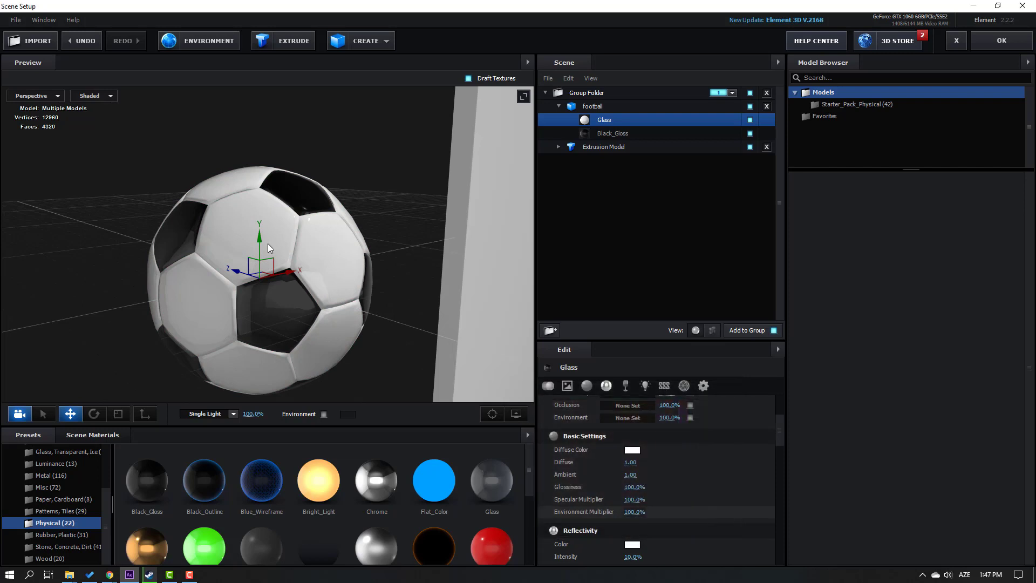
pyautogui.click(559, 107)
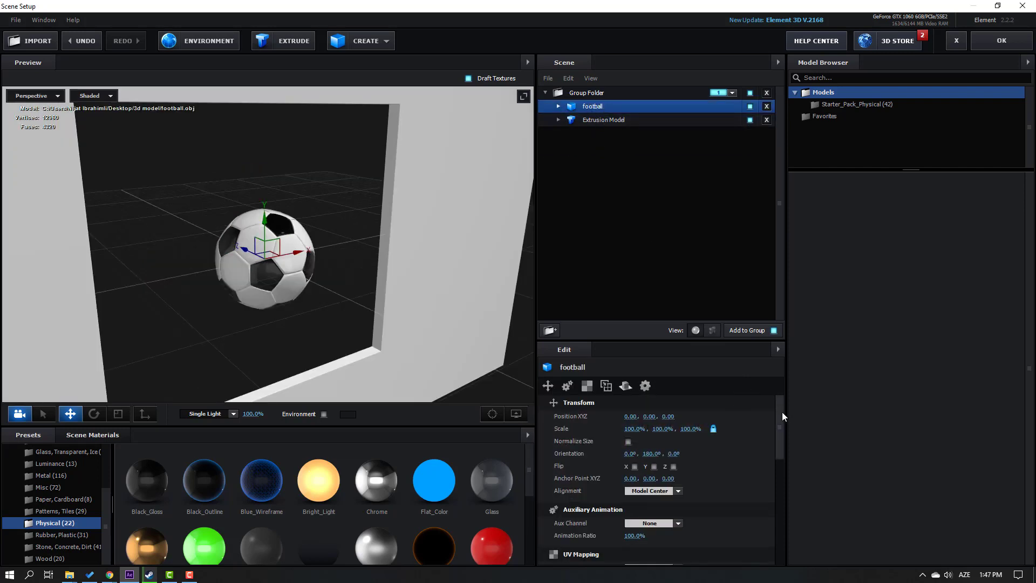
# Set the football's Aux Channel to Channel 1 and drop Black_Gloss onto the wall.
pyautogui.moveTo(783, 413); pyautogui.dragTo(778, 434)
pyautogui.click(628, 463)
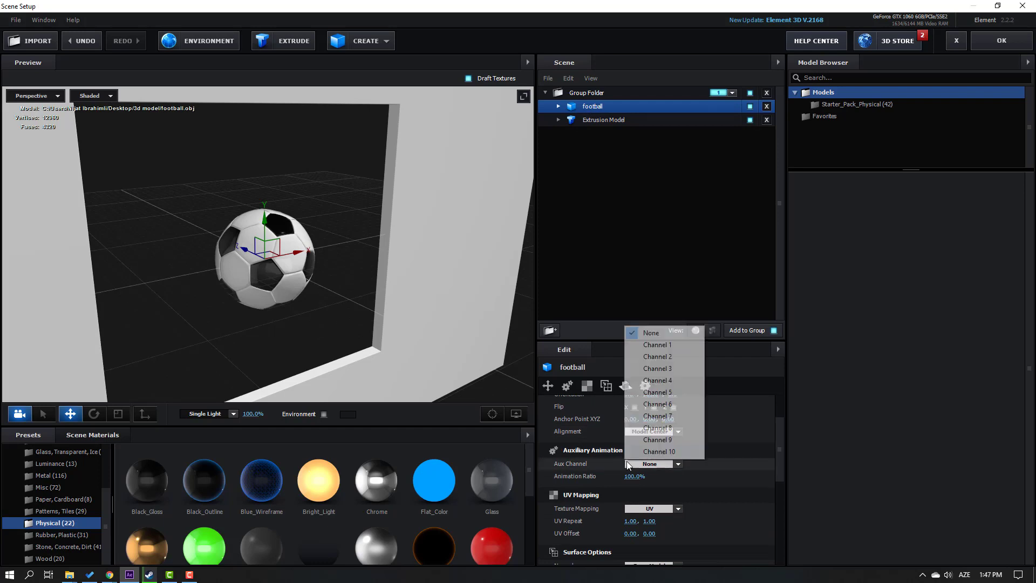
pyautogui.click(670, 345)
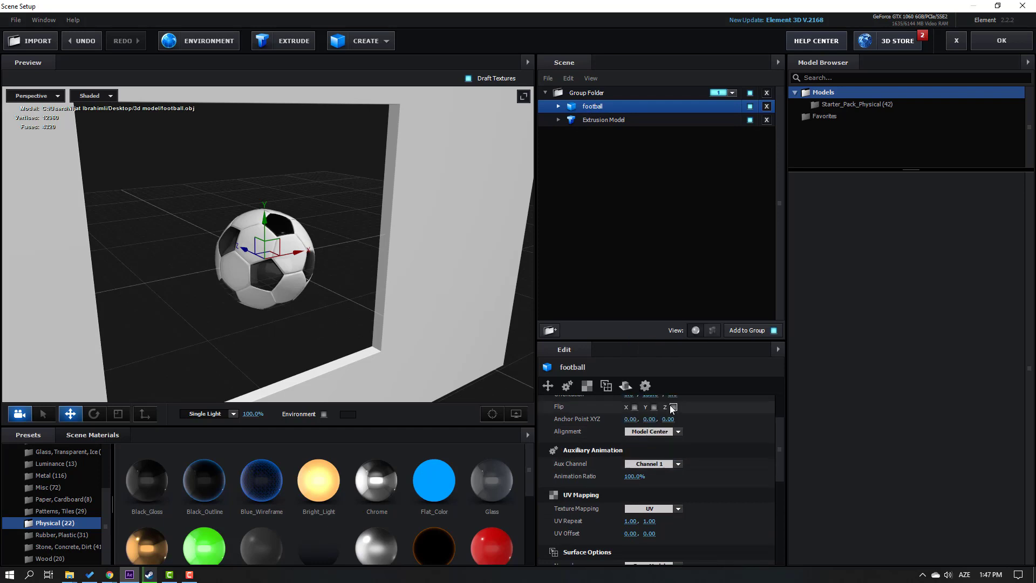
pyautogui.moveTo(390, 364); pyautogui.dragTo(306, 333)
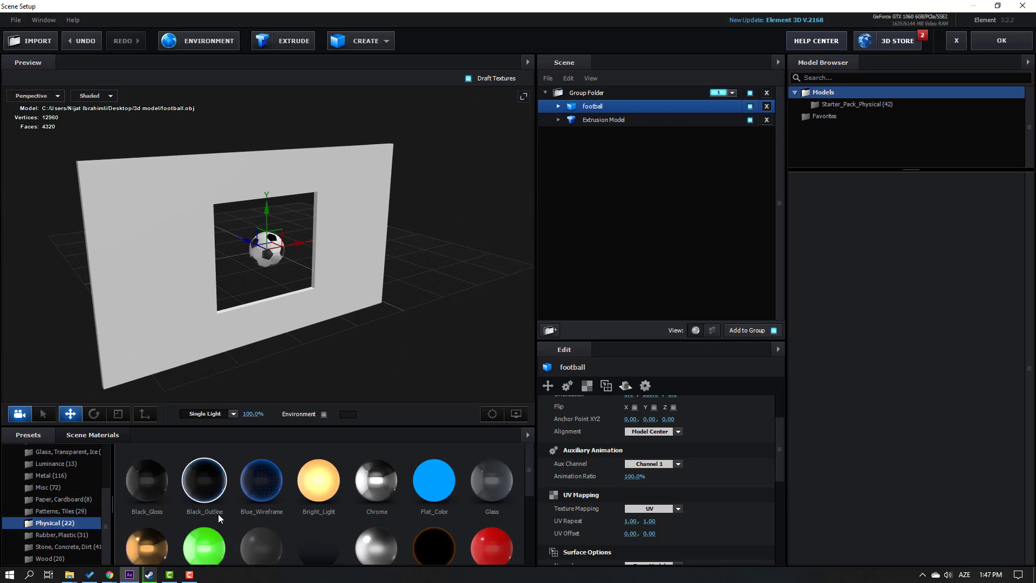
pyautogui.moveTo(148, 448); pyautogui.dragTo(142, 287)
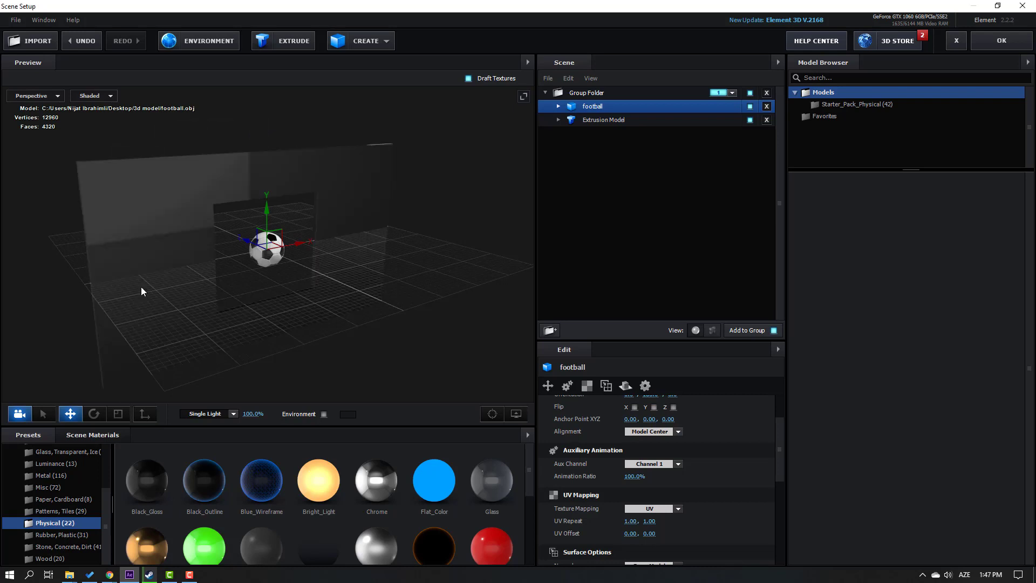
# Open the Extrusion Model's Black_Gloss material and scrub Glossiness up to 83%.
pyautogui.click(621, 123)
pyautogui.click(558, 120)
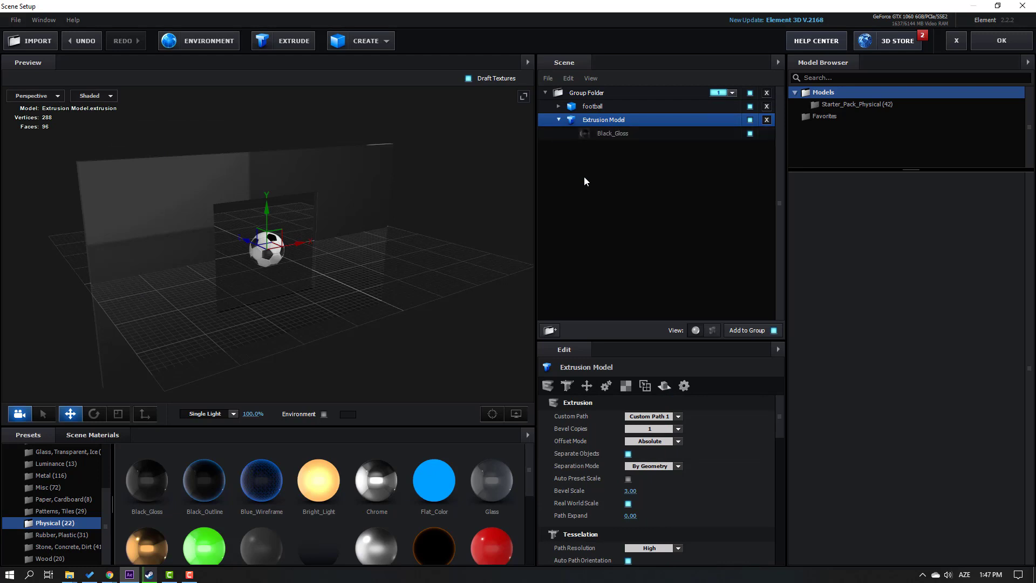
pyautogui.click(620, 138)
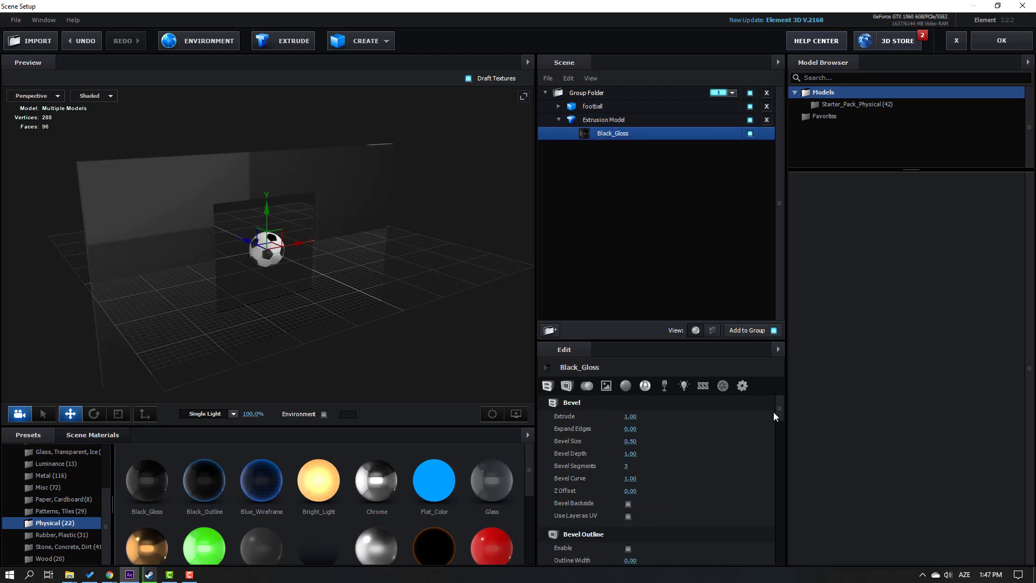
pyautogui.moveTo(782, 416); pyautogui.dragTo(783, 467)
pyautogui.moveTo(41, 298); pyautogui.dragTo(100, 294)
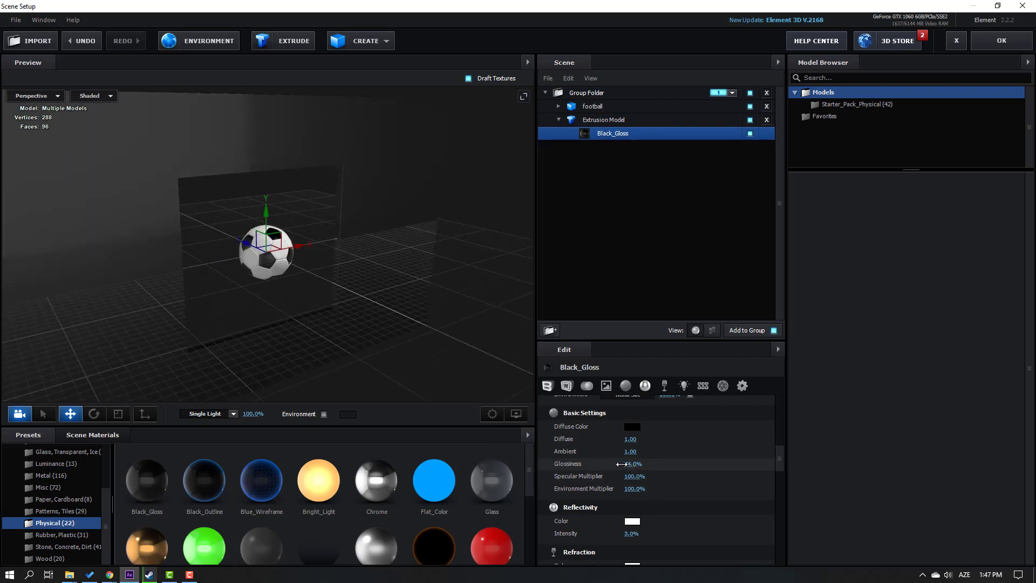
pyautogui.moveTo(82, 304)
pyautogui.mouseDown()
pyautogui.moveTo(126, 283)
pyautogui.moveTo(47, 289)
pyautogui.moveTo(88, 291)
pyautogui.mouseUp()
pyautogui.moveTo(633, 467); pyautogui.dragTo(647, 467)
pyautogui.moveTo(203, 293); pyautogui.dragTo(108, 324)
# Try Roof_blurred, then apply the V1_Environment Default_blurred environment map.
pyautogui.scroll(5, 73, 542)
pyautogui.click(51, 473)
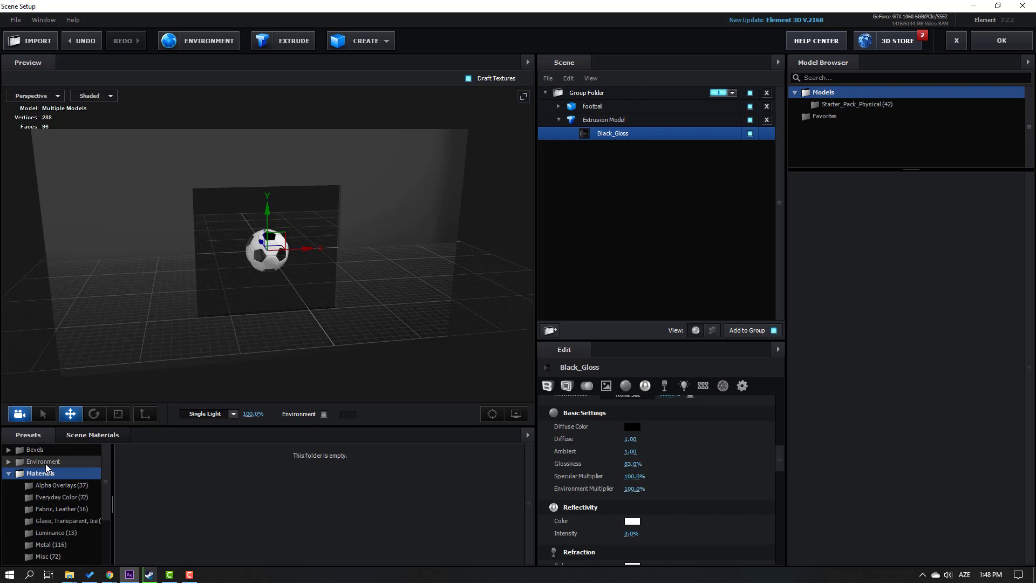
pyautogui.click(45, 464)
pyautogui.click(54, 488)
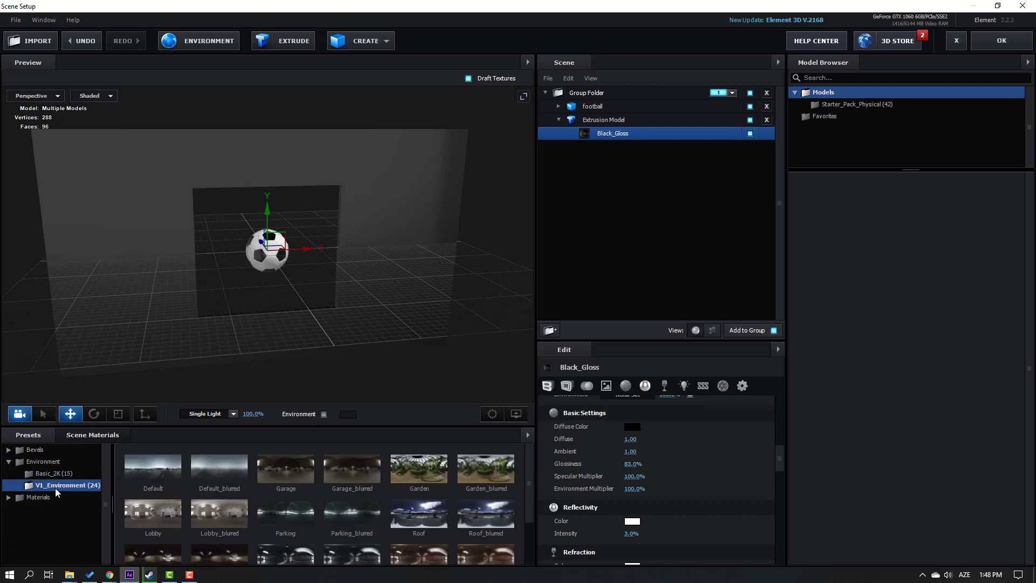
pyautogui.scroll(-1, 410, 508)
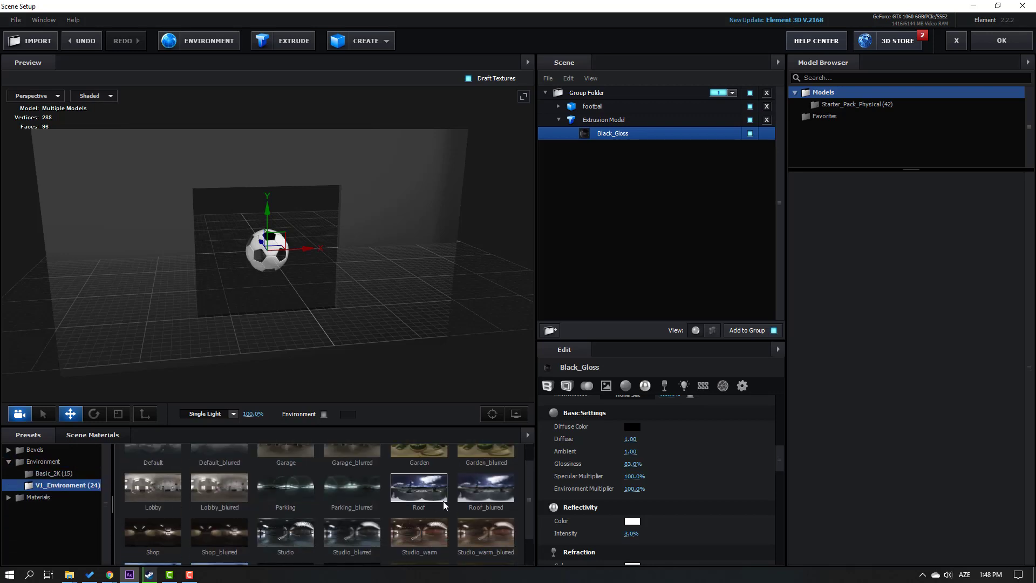
pyautogui.click(486, 495)
pyautogui.moveTo(345, 354)
pyautogui.mouseDown()
pyautogui.moveTo(302, 312)
pyautogui.moveTo(345, 342)
pyautogui.mouseUp()
pyautogui.scroll(1, 410, 494)
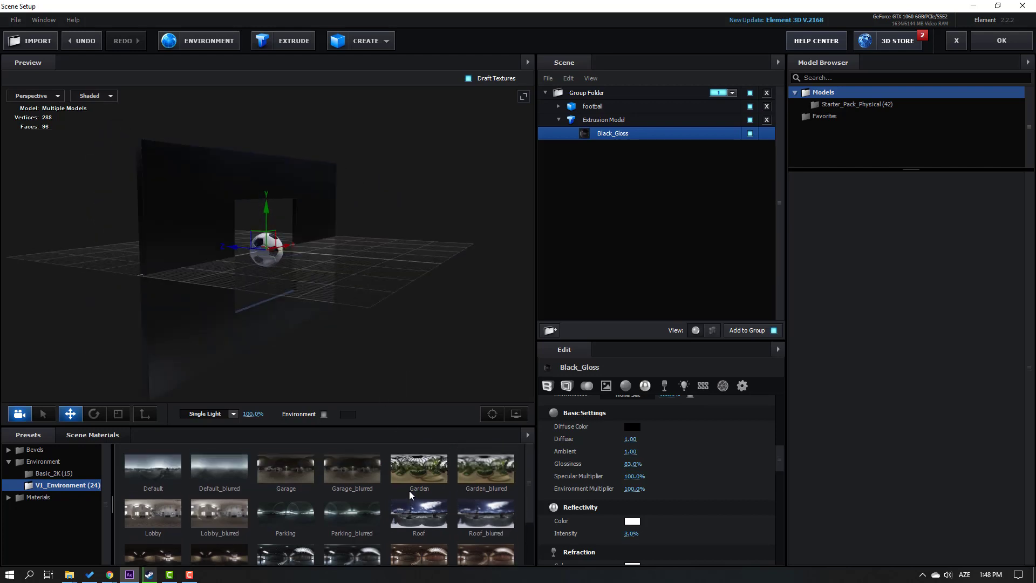
pyautogui.click(218, 478)
pyautogui.moveTo(373, 290); pyautogui.dragTo(348, 303)
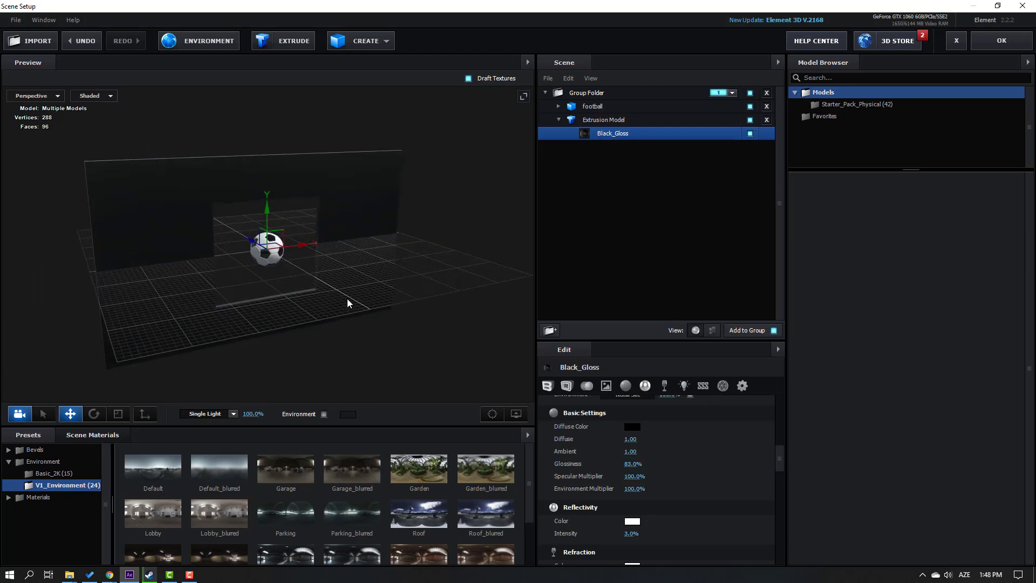
pyautogui.click(601, 120)
# Rotate the Extrusion Model slab to lie flat beneath the football.
pyautogui.click(558, 120)
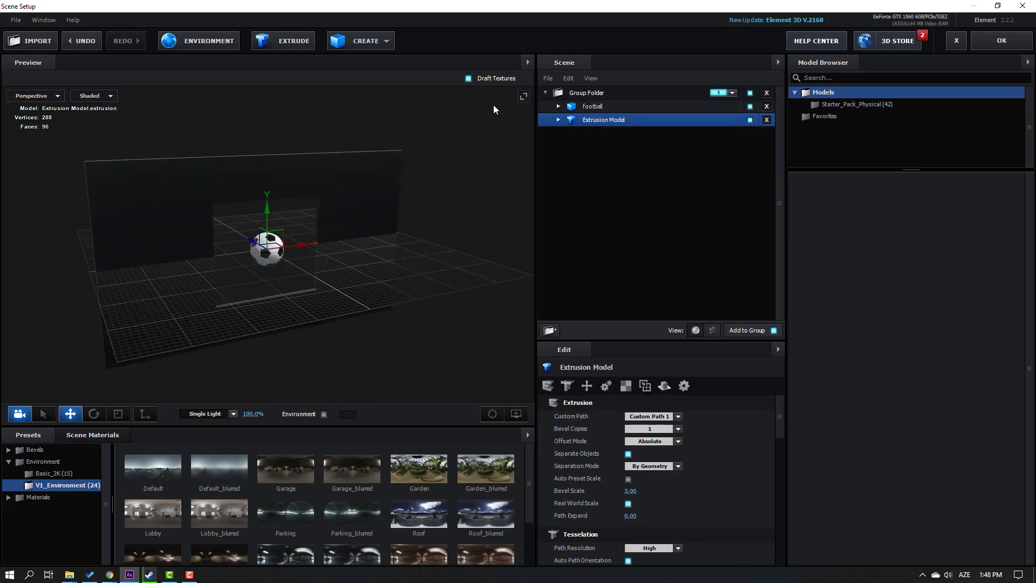
pyautogui.click(97, 416)
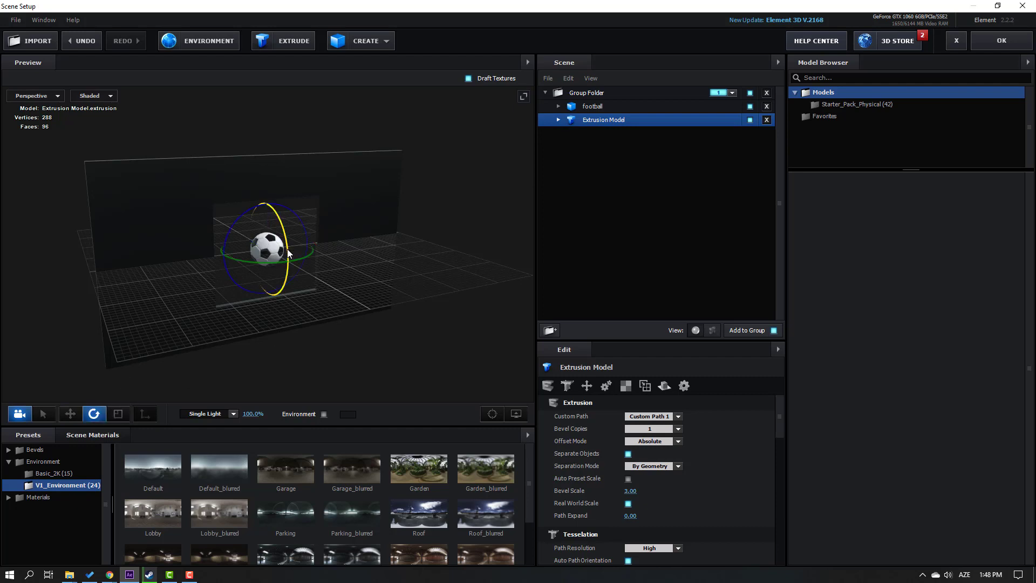
pyautogui.moveTo(288, 247); pyautogui.dragTo(526, 227)
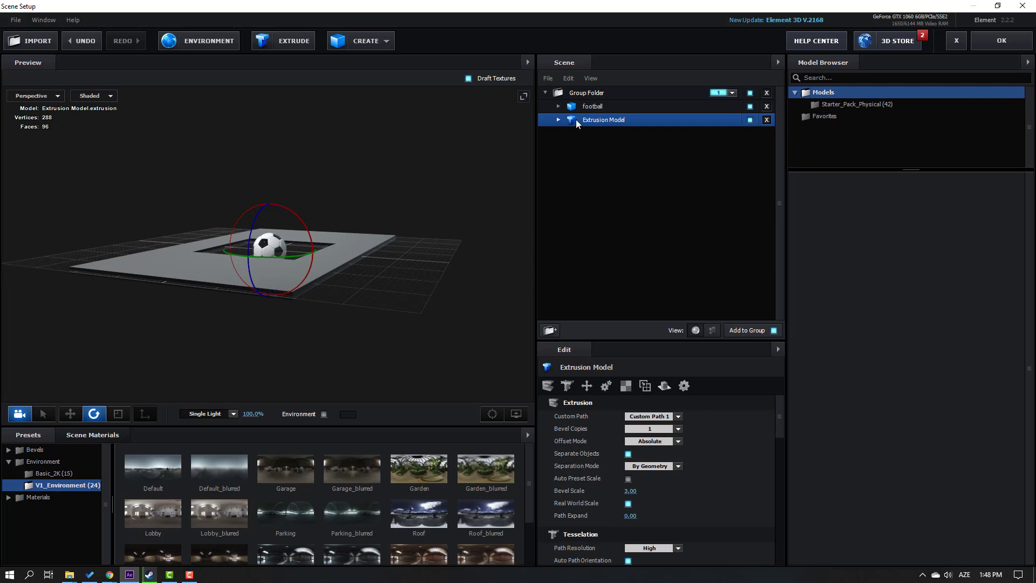
# Move the football down along Y to sit just below the slab's hole.
pyautogui.click(589, 107)
pyautogui.click(70, 414)
pyautogui.moveTo(269, 217); pyautogui.dragTo(378, 304)
# Apply the Element scene and add a new Camera 1 layer to the Football composition.
pyautogui.click(996, 48)
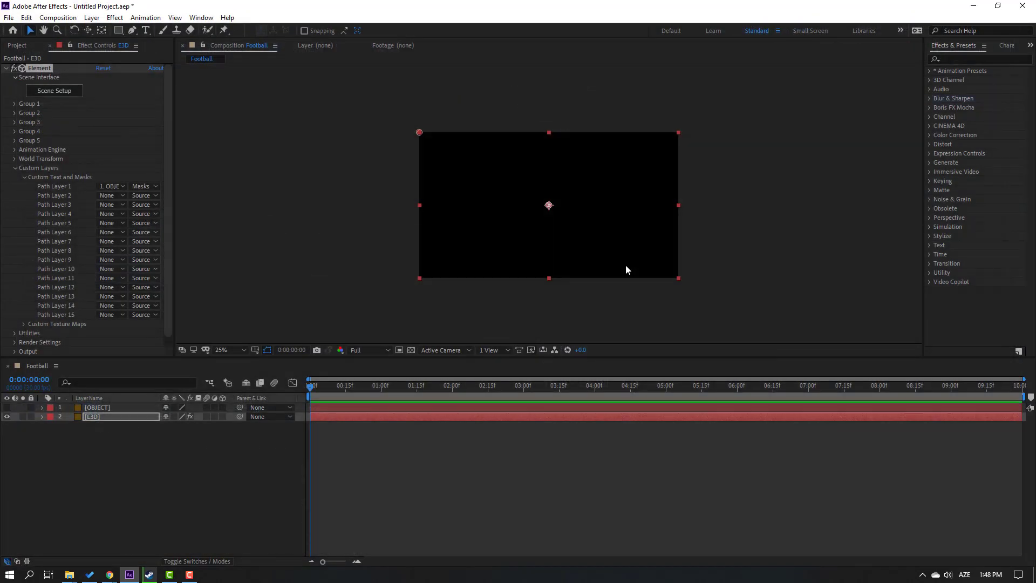
pyautogui.rightClick(99, 462)
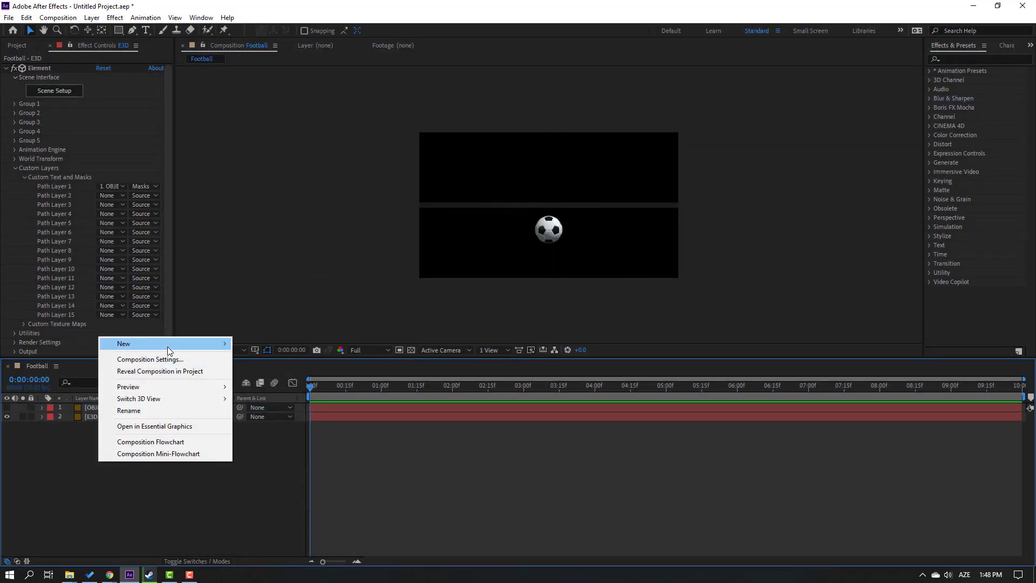
pyautogui.moveTo(167, 347)
pyautogui.click(275, 393)
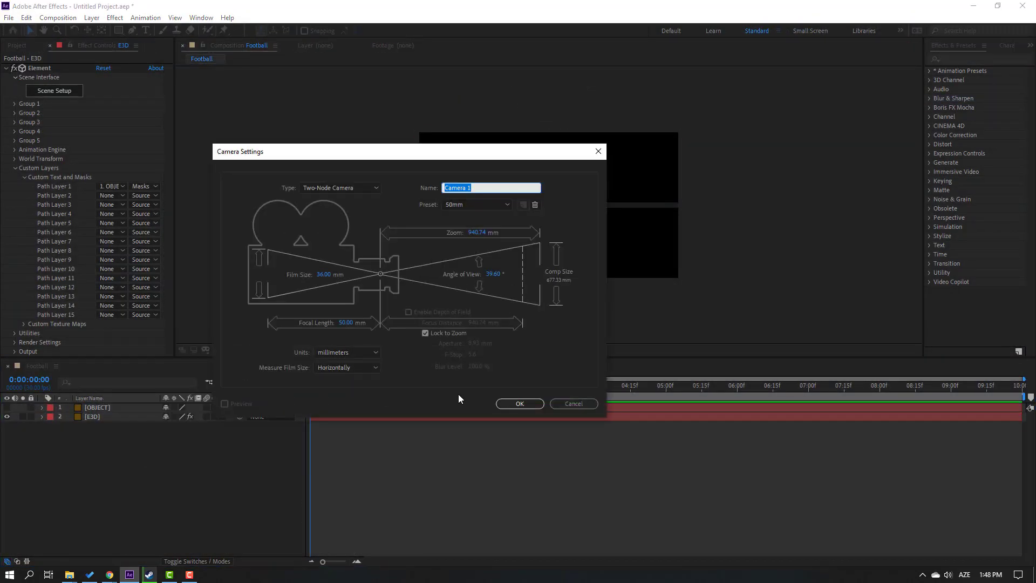
pyautogui.click(524, 406)
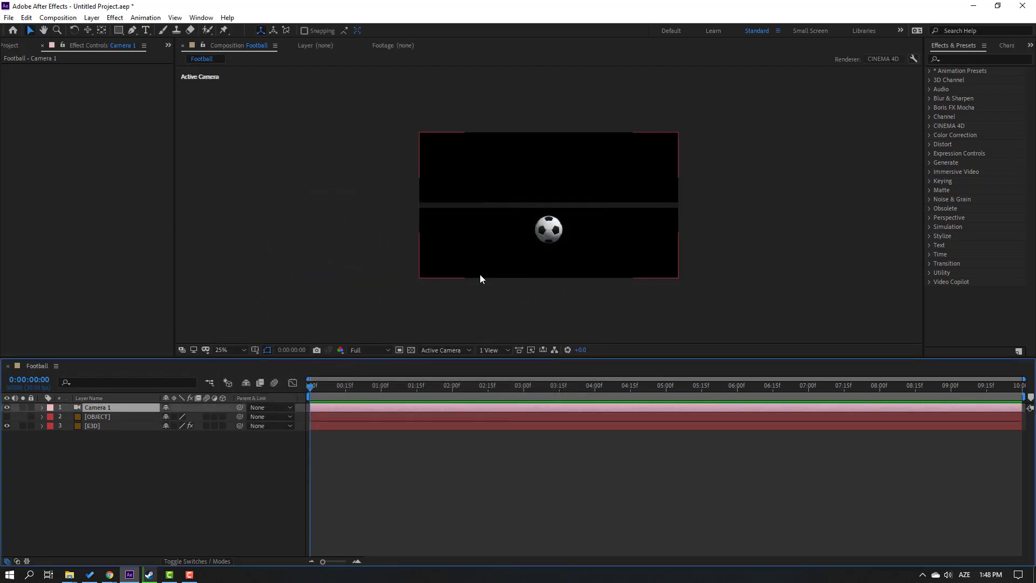
# Orbit the camera to view the slab and football at an angle, at 50% zoom.
pyautogui.press('c')
pyautogui.moveTo(547, 192); pyautogui.dragTo(560, 212)
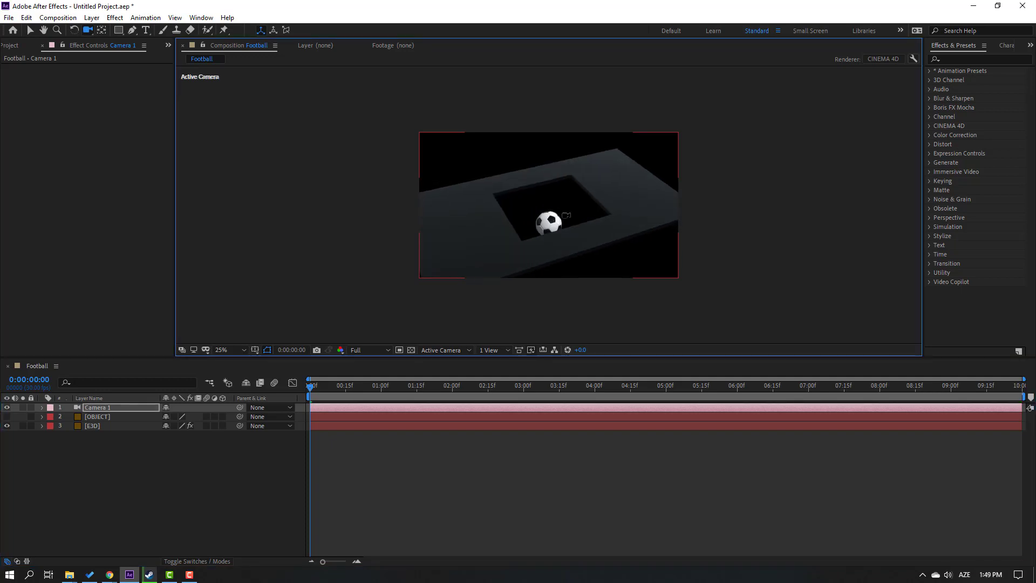
pyautogui.press('.')
# Set a Mask Path keyframe for the OBJECT layer's Mask 2 at 2:00.
pyautogui.click(95, 419)
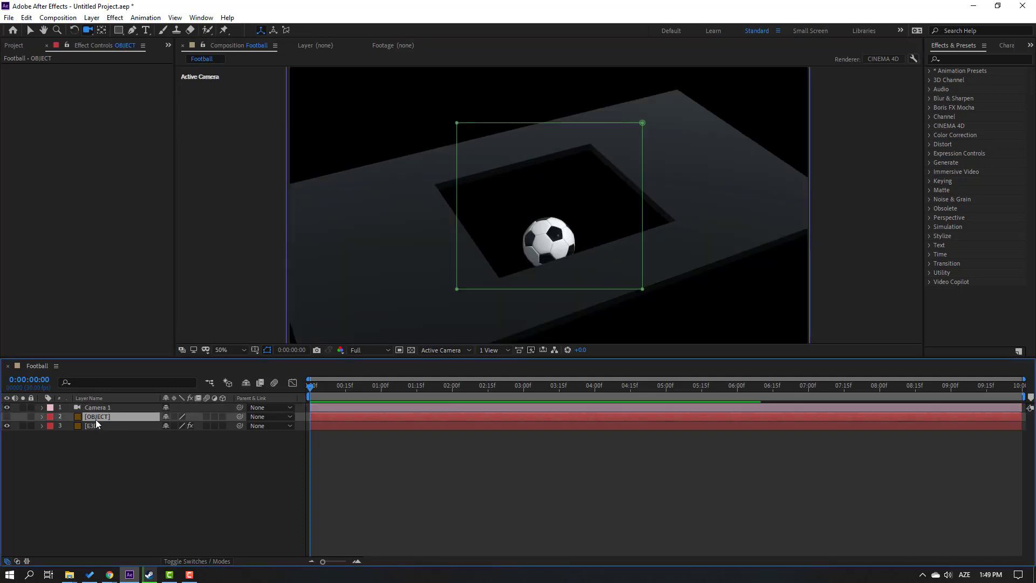
pyautogui.click(42, 416)
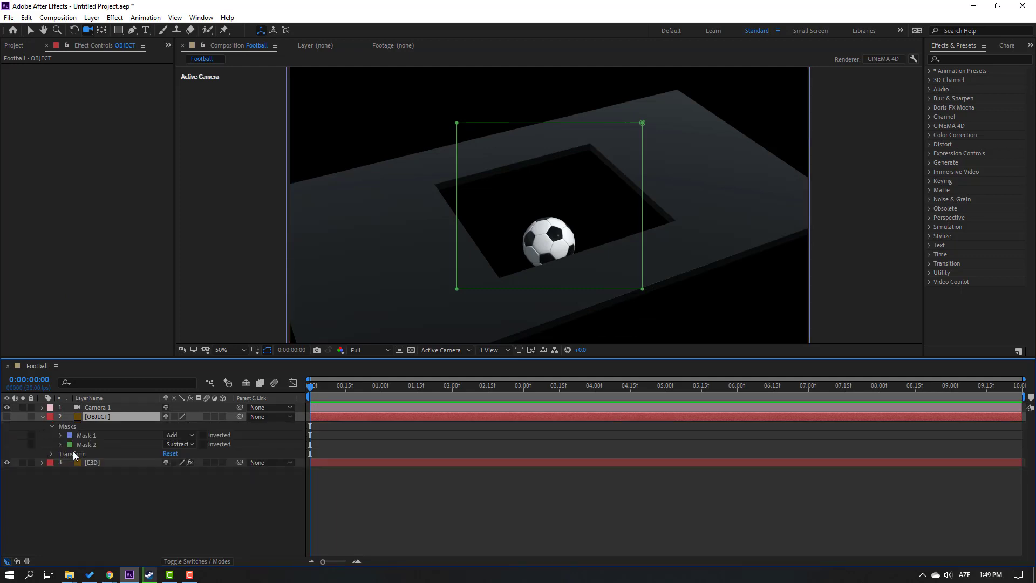
pyautogui.click(66, 445)
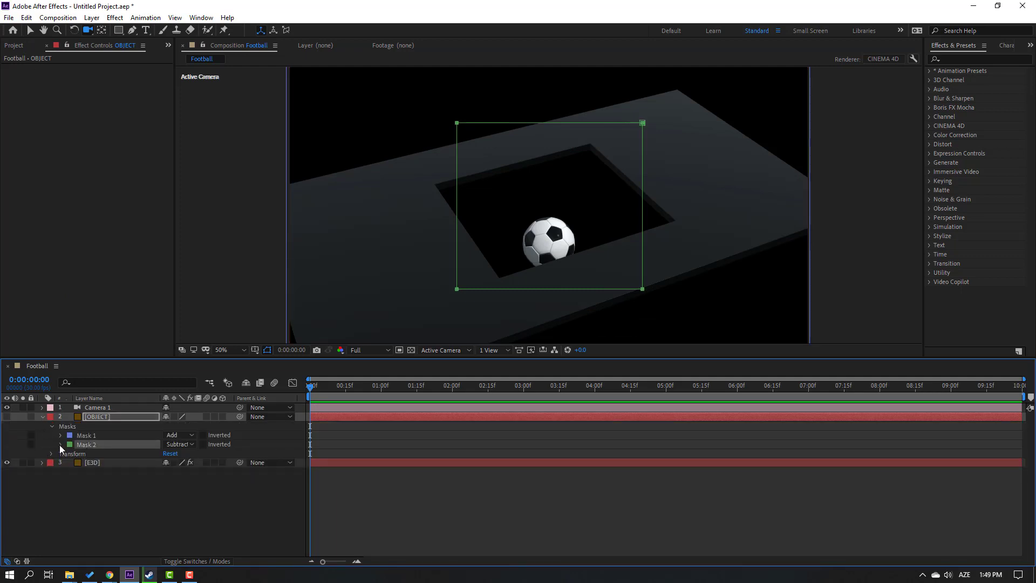
pyautogui.click(59, 444)
pyautogui.moveTo(365, 396); pyautogui.dragTo(453, 403)
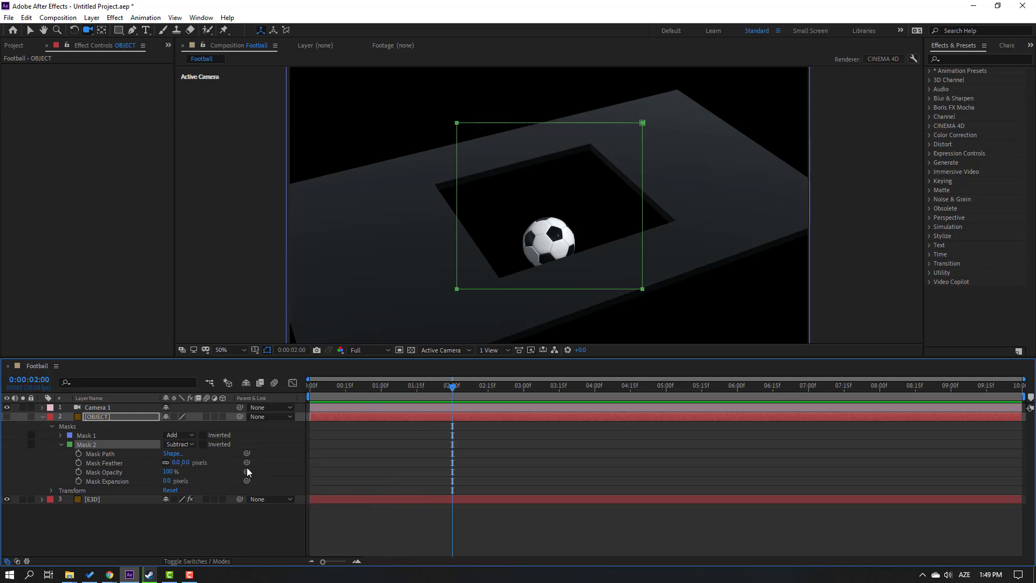
pyautogui.click(77, 454)
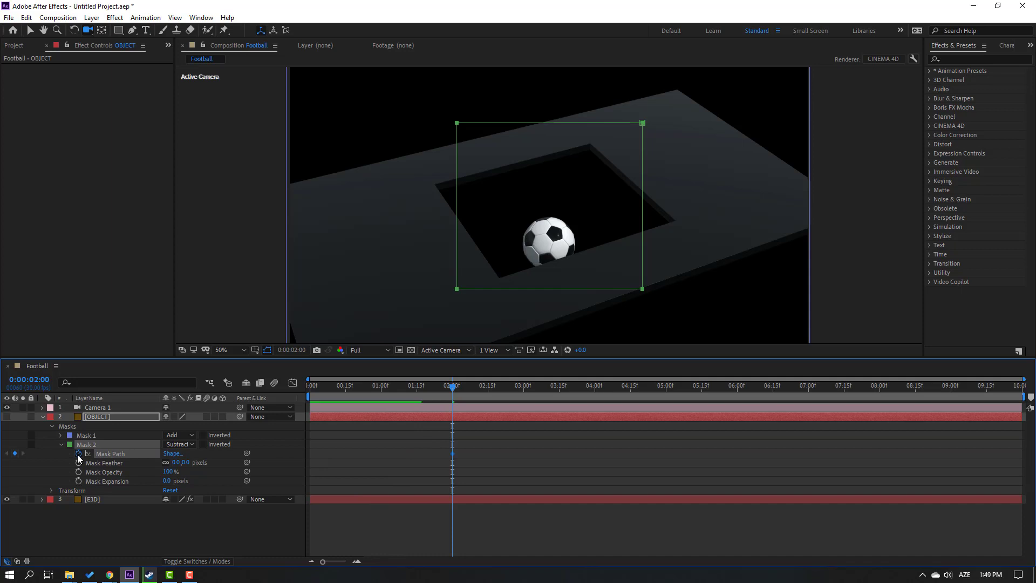
# At 0:00, drag the hole's left and right edges inward so Mask 2 becomes a thin slit.
pyautogui.moveTo(453, 397); pyautogui.dragTo(281, 402)
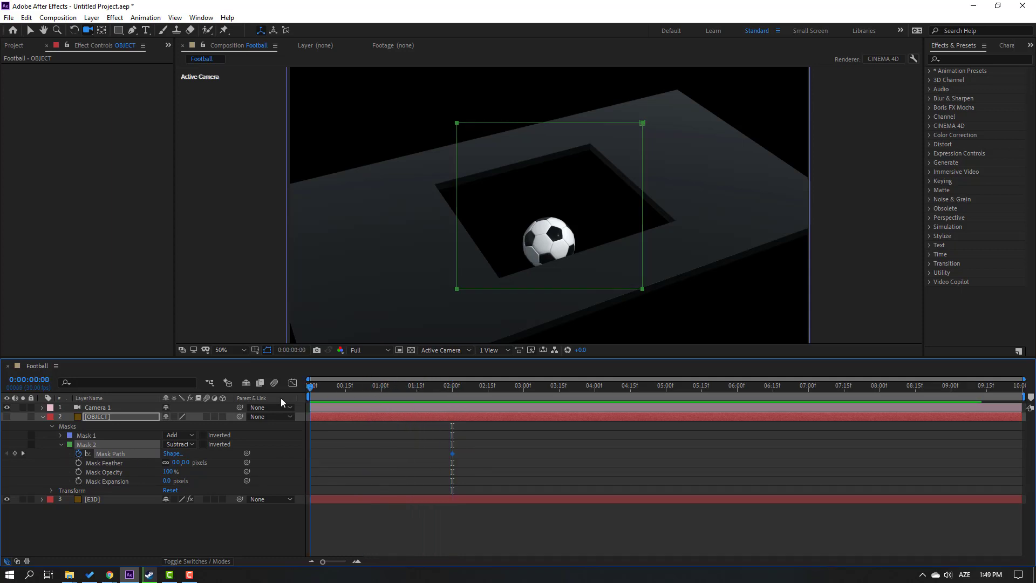
pyautogui.click(115, 463)
pyautogui.click(30, 29)
pyautogui.click(457, 124)
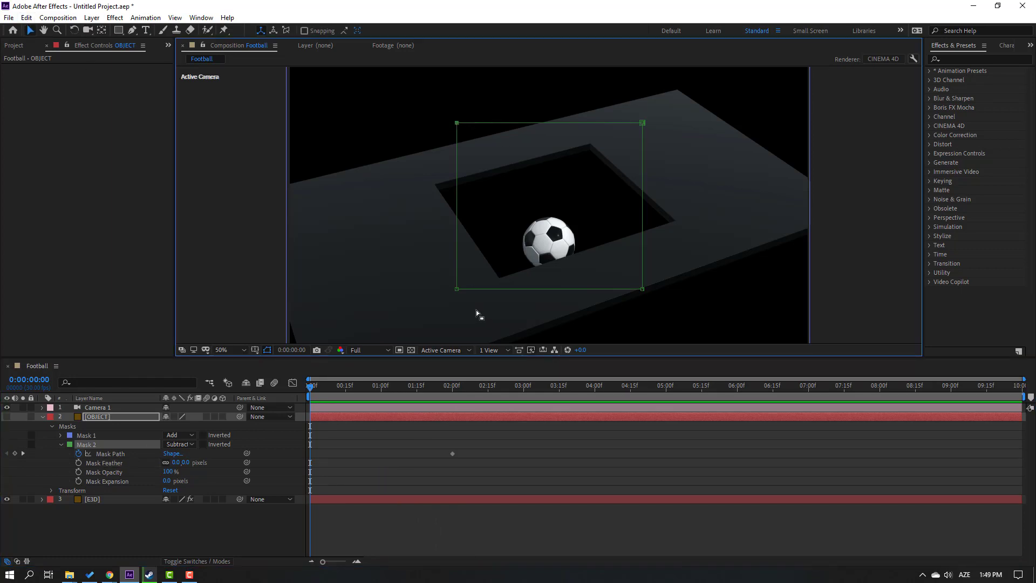
pyautogui.moveTo(457, 291); pyautogui.dragTo(527, 292)
pyautogui.click(218, 532)
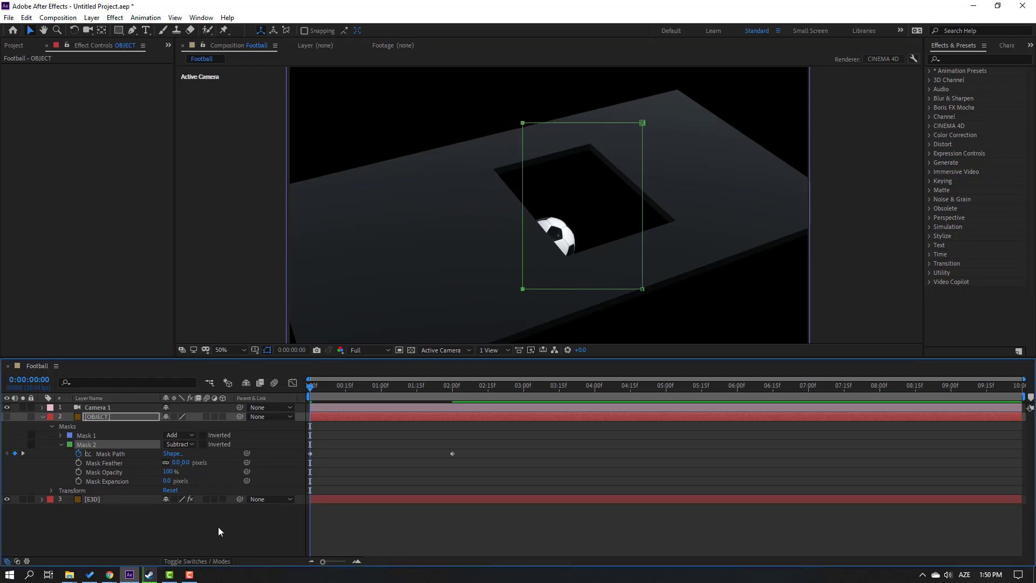
pyautogui.click(641, 123)
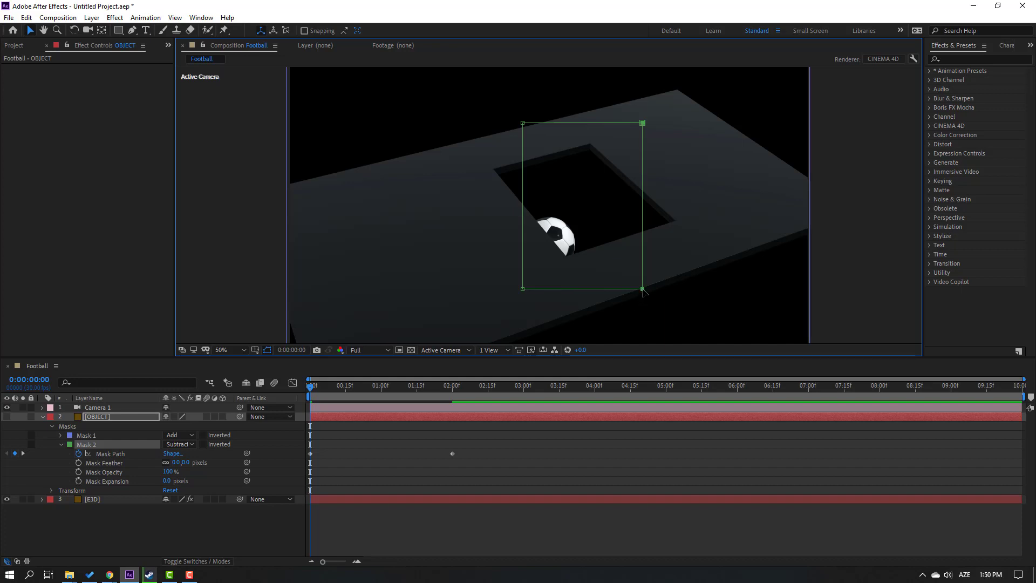
pyautogui.moveTo(644, 292); pyautogui.dragTo(526, 300)
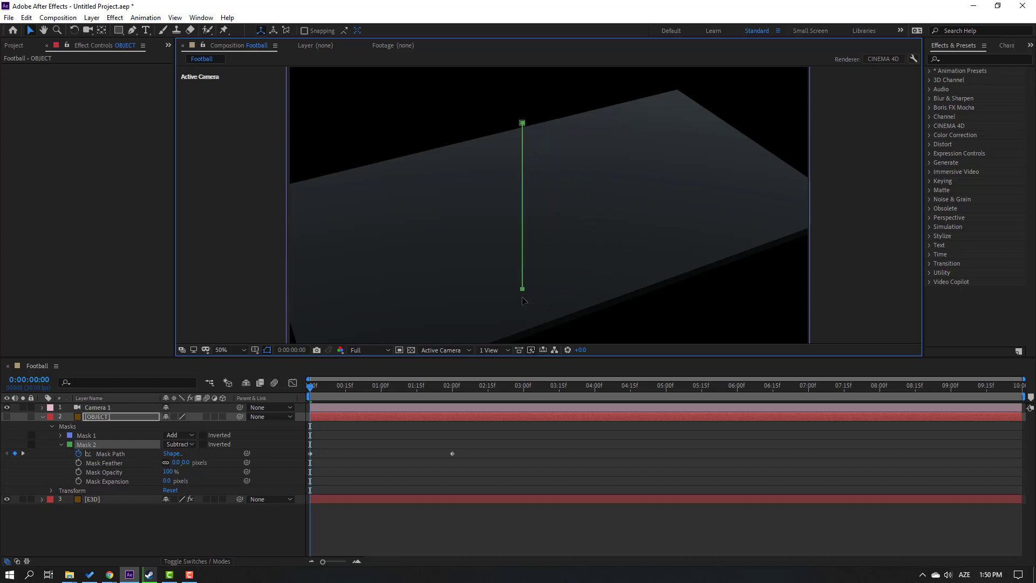
# Apply Easy Ease to the Mask 2 path keyframes and preview the hole opening.
pyautogui.moveTo(319, 390); pyautogui.dragTo(451, 387)
pyautogui.rightClick(311, 457)
pyautogui.moveTo(348, 449)
pyautogui.click(491, 483)
pyautogui.press('space')
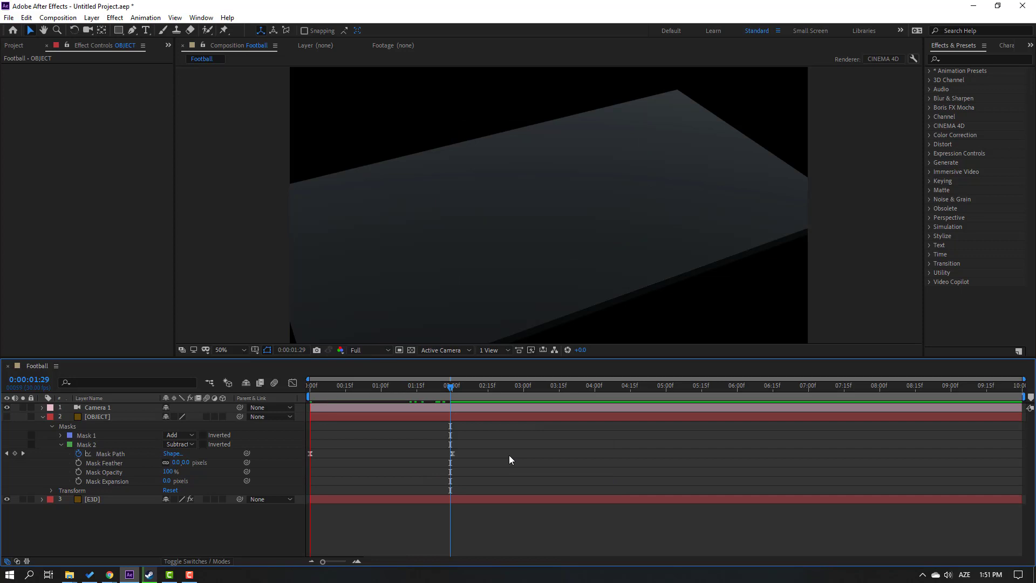
# In the Graph Editor, raise the last mask keyframe's easing influence to about 85%.
pyautogui.press('space')
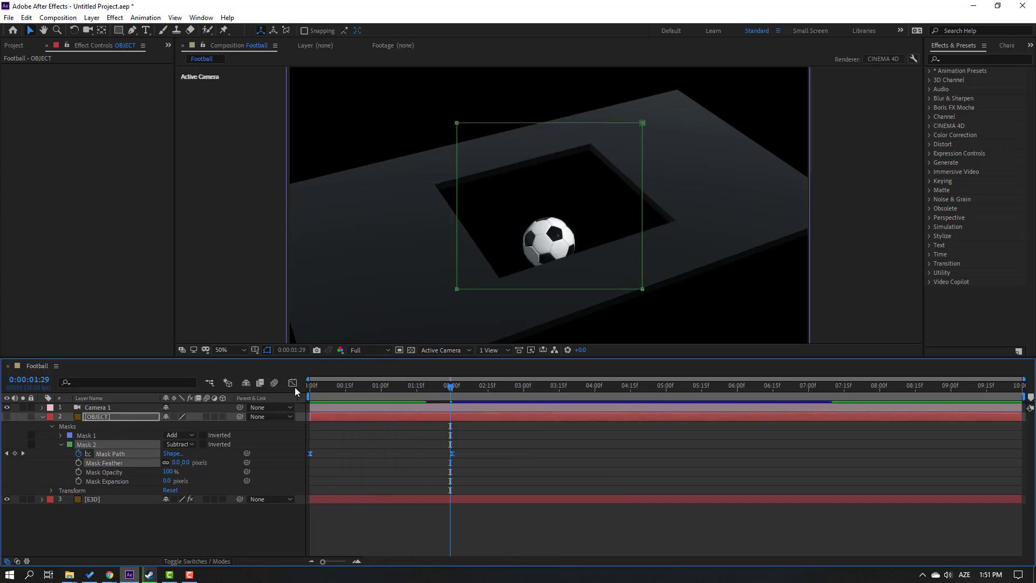
pyautogui.click(293, 384)
pyautogui.click(452, 531)
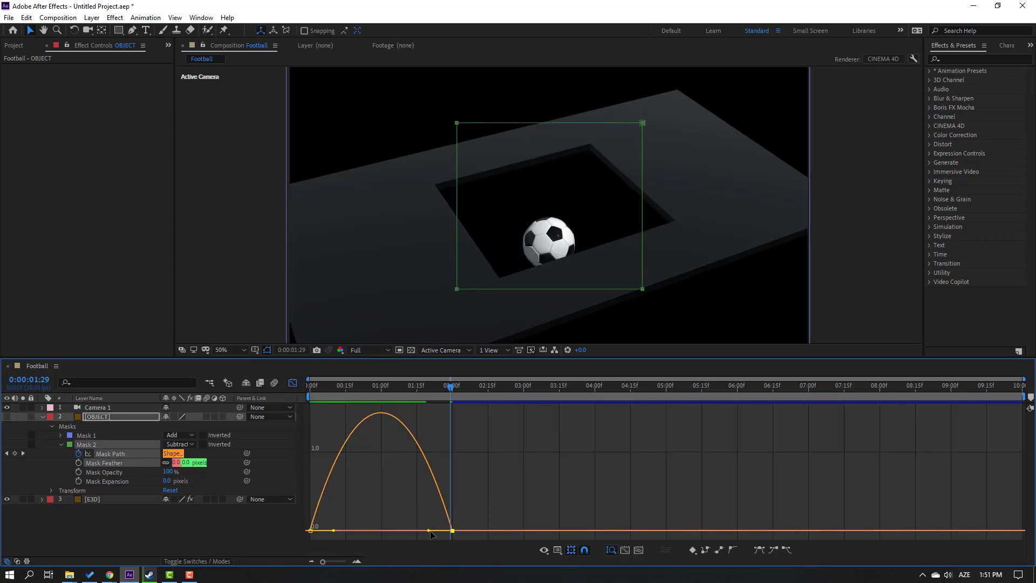
pyautogui.moveTo(426, 532); pyautogui.dragTo(393, 530)
pyautogui.press('space')
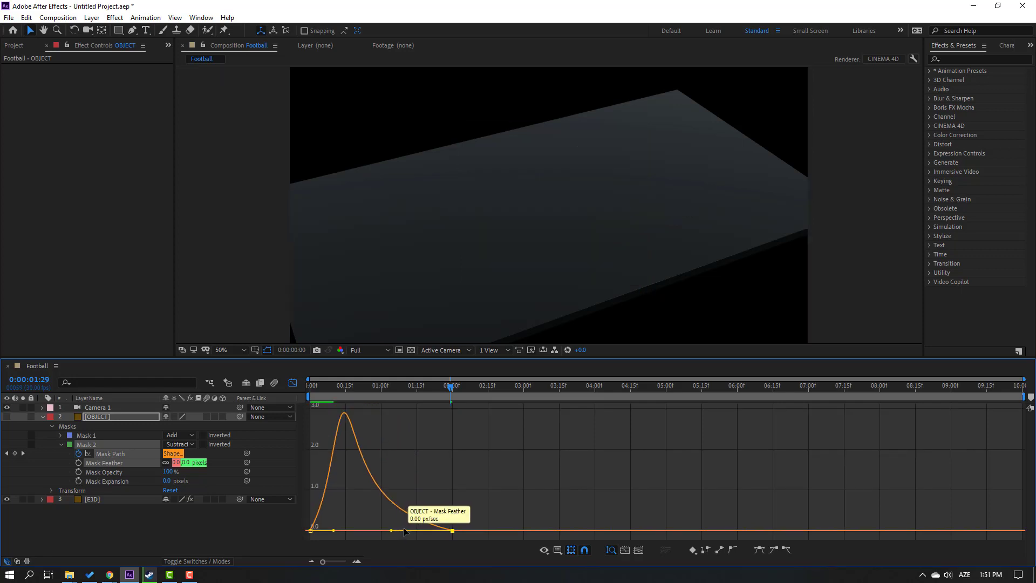
# Move the end Mask Path keyframe from 1:29 to 1:10 and check the timing.
pyautogui.click(292, 384)
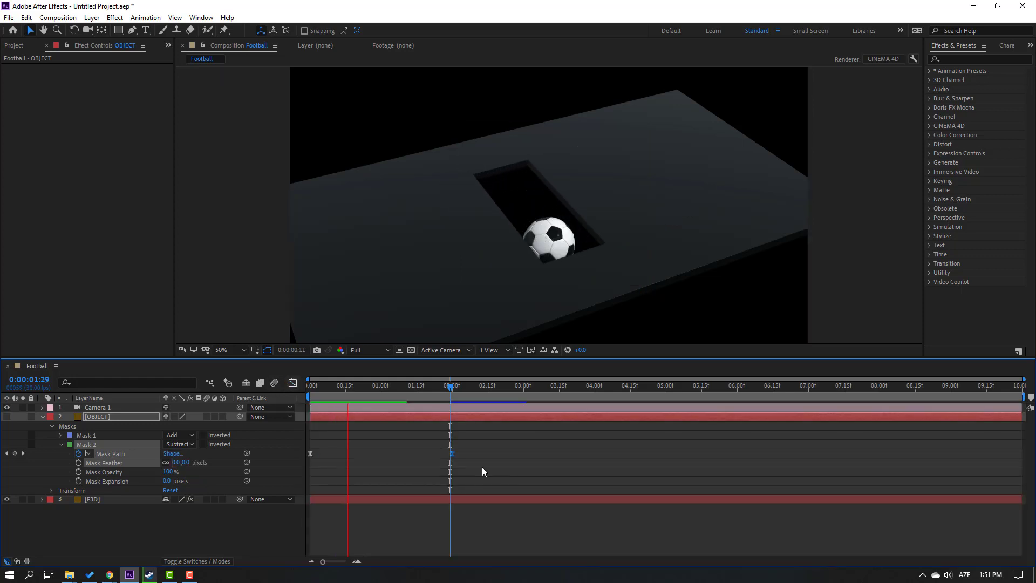
pyautogui.moveTo(452, 453); pyautogui.dragTo(404, 453)
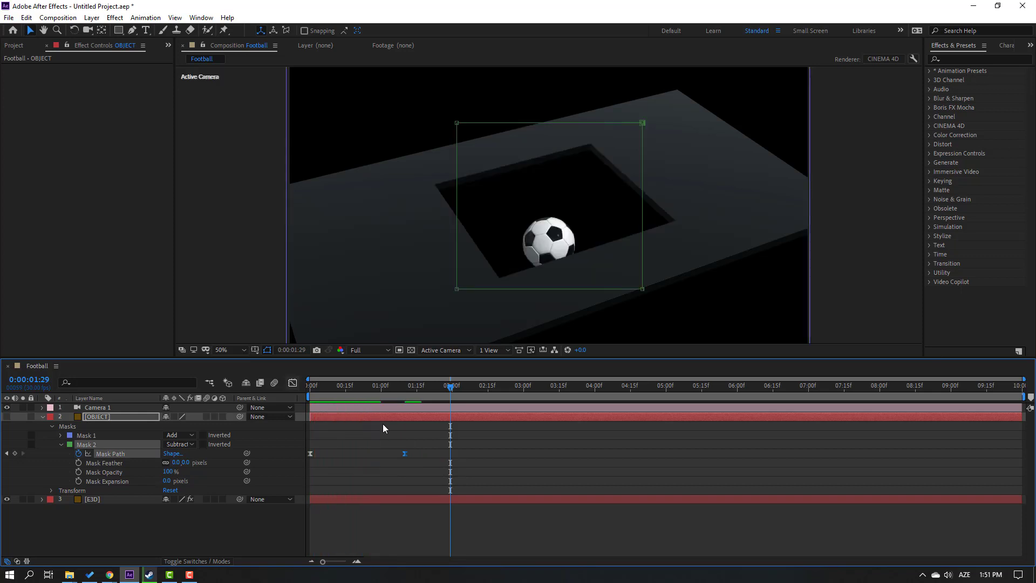
pyautogui.moveTo(371, 393); pyautogui.dragTo(297, 412)
pyautogui.moveTo(407, 393)
pyautogui.mouseDown()
pyautogui.moveTo(355, 388)
pyautogui.moveTo(406, 396)
pyautogui.mouseUp()
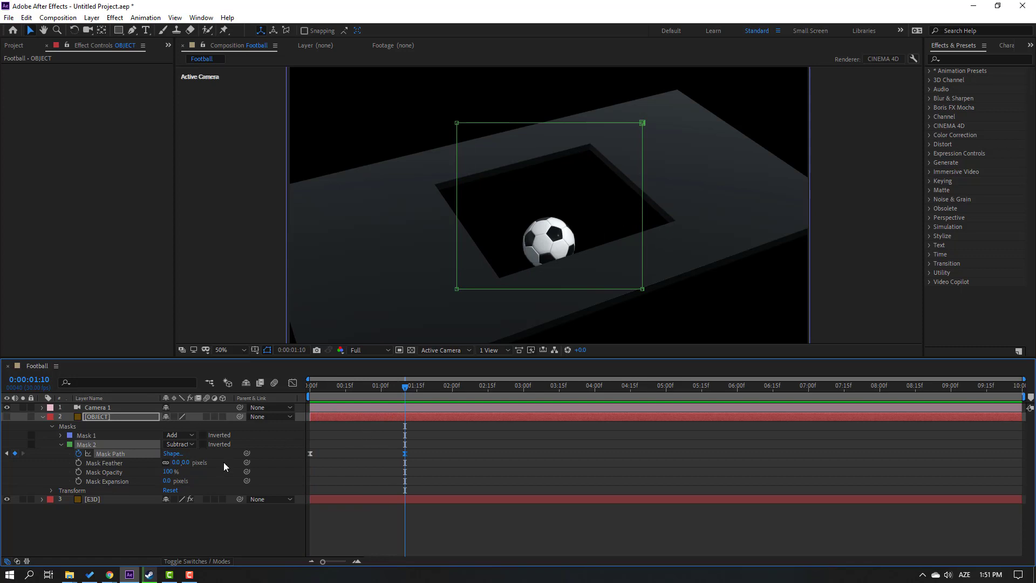
# Keyframe the E3D Channel 1 position at 1:10, then set Y to -2 at 2:05.
pyautogui.click(95, 501)
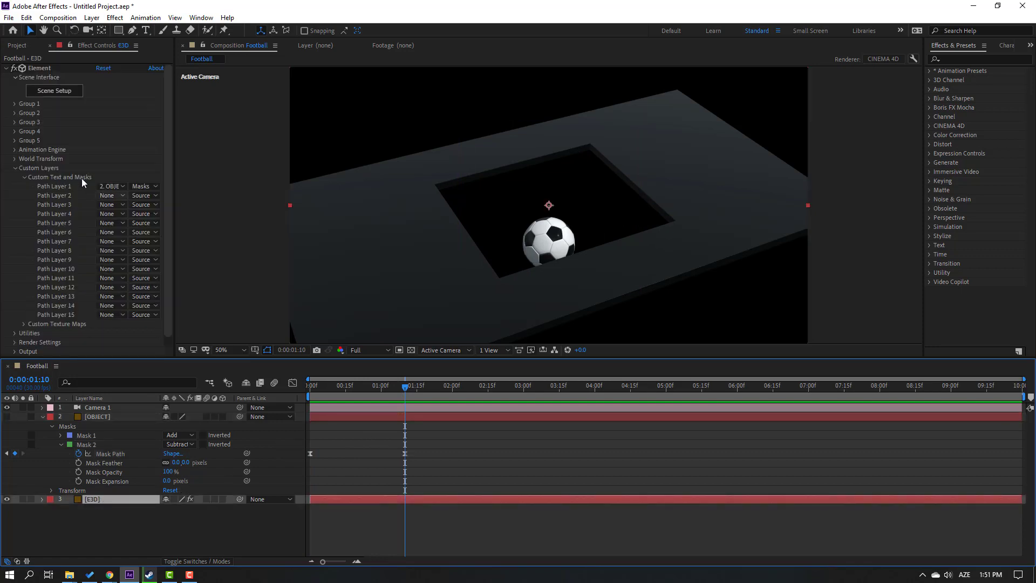
pyautogui.click(15, 104)
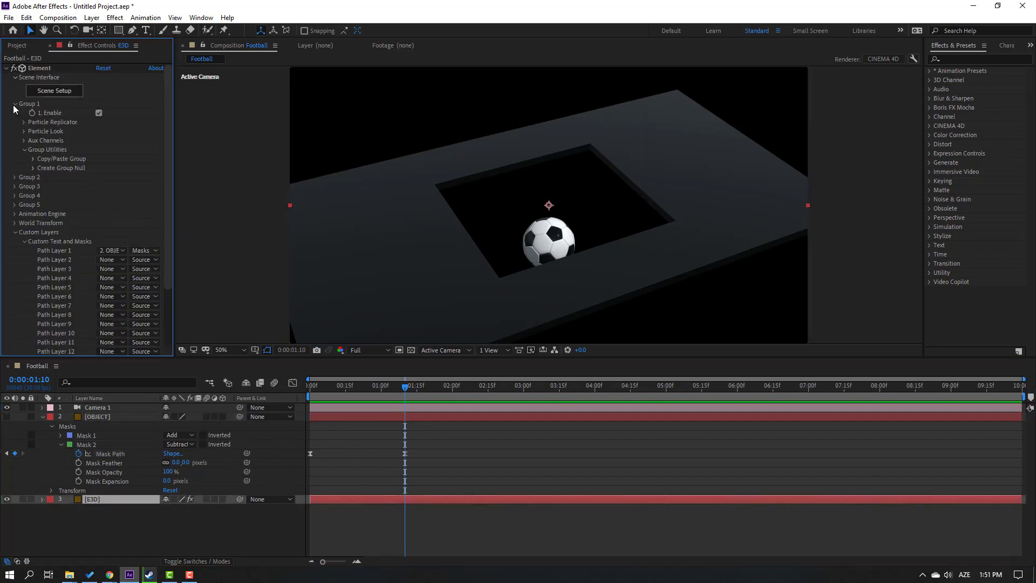
pyautogui.click(23, 140)
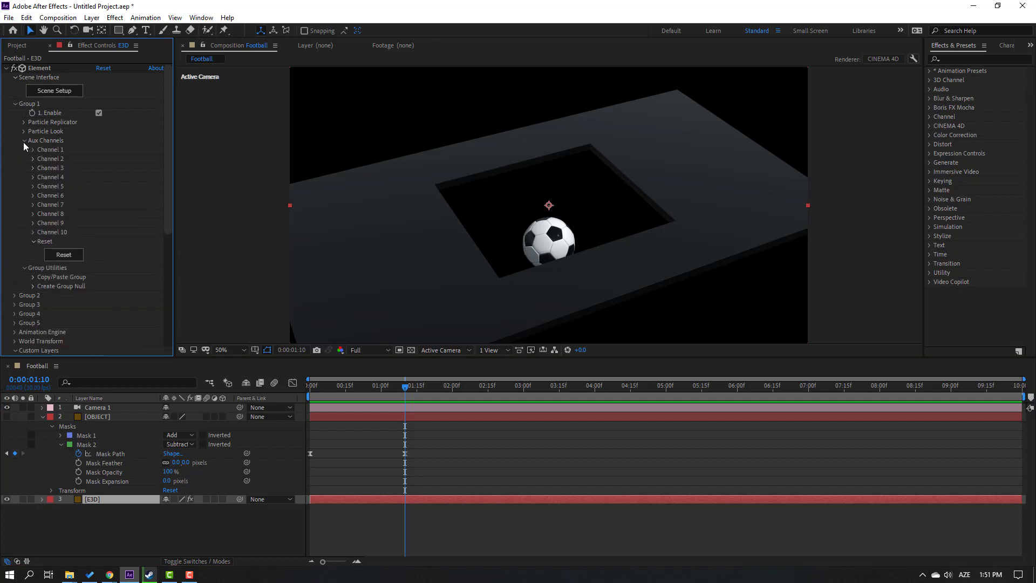
pyautogui.click(32, 150)
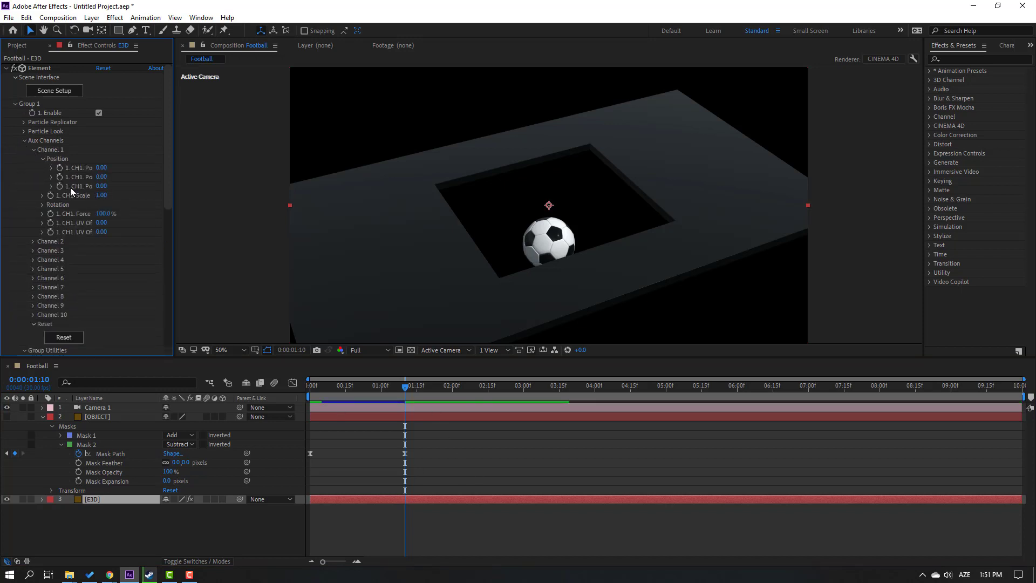
pyautogui.click(60, 179)
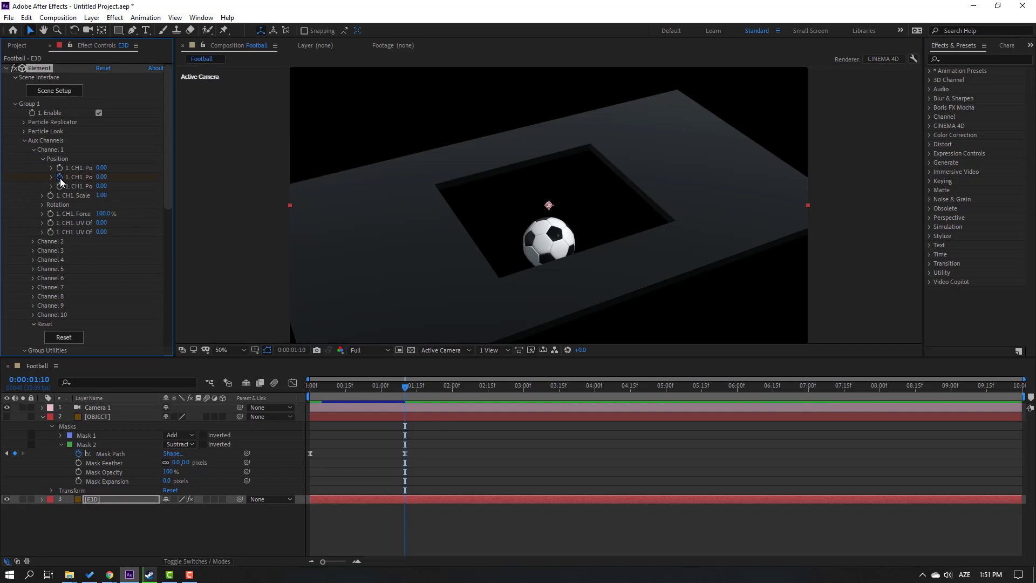
pyautogui.moveTo(416, 396); pyautogui.dragTo(463, 391)
pyautogui.moveTo(100, 177); pyautogui.dragTo(2, 183)
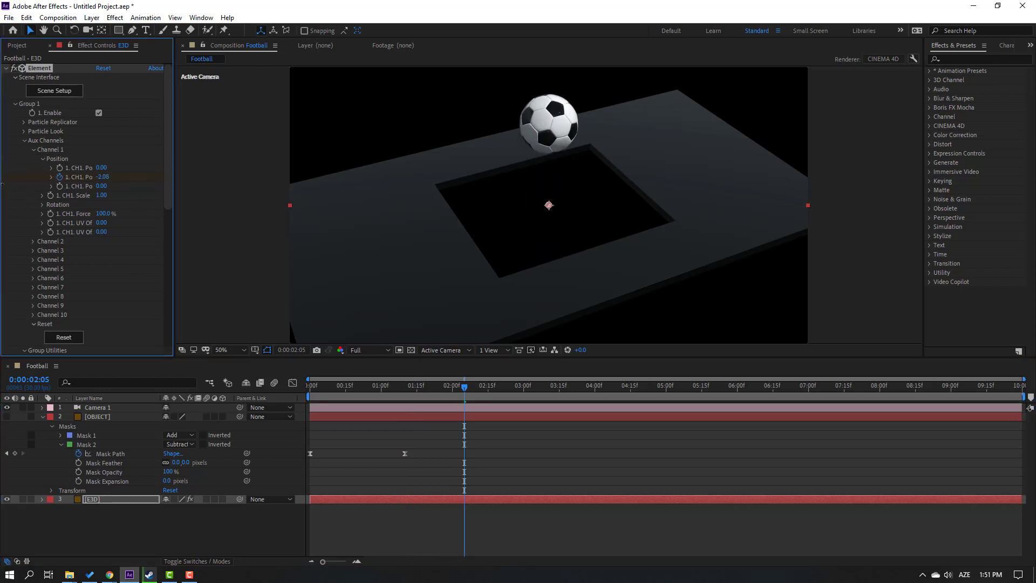
# Orbit the camera to a front view of the slab at about two seconds.
pyautogui.press('c')
pyautogui.moveTo(602, 238); pyautogui.dragTo(505, 253)
pyautogui.moveTo(462, 389)
pyautogui.mouseDown()
pyautogui.moveTo(364, 387)
pyautogui.moveTo(453, 386)
pyautogui.moveTo(484, 371)
pyautogui.moveTo(455, 378)
pyautogui.mouseUp()
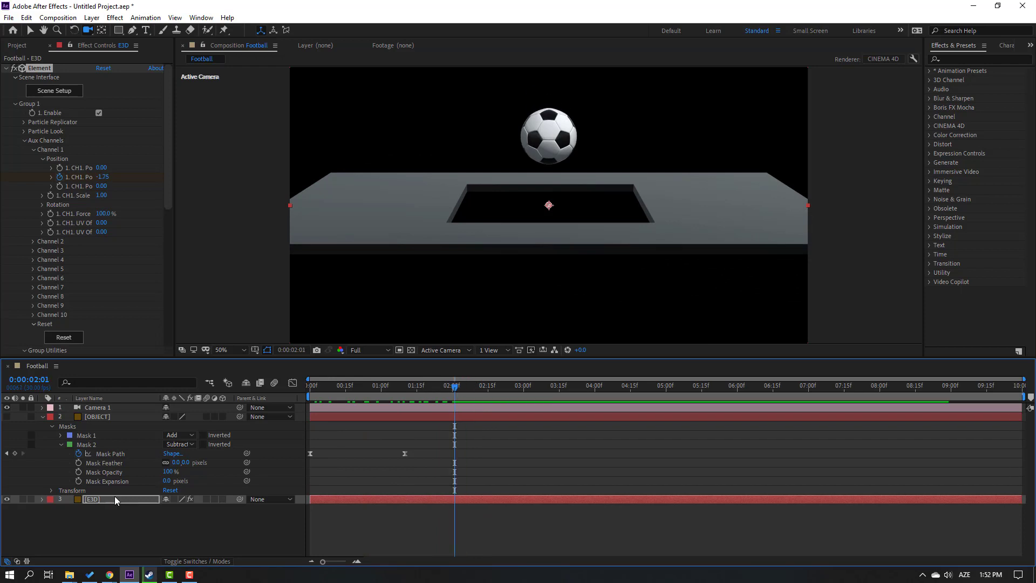
# In Element 3D Scene Setup, add a plane and rotate it 90° on X to stand upright.
pyautogui.click(61, 93)
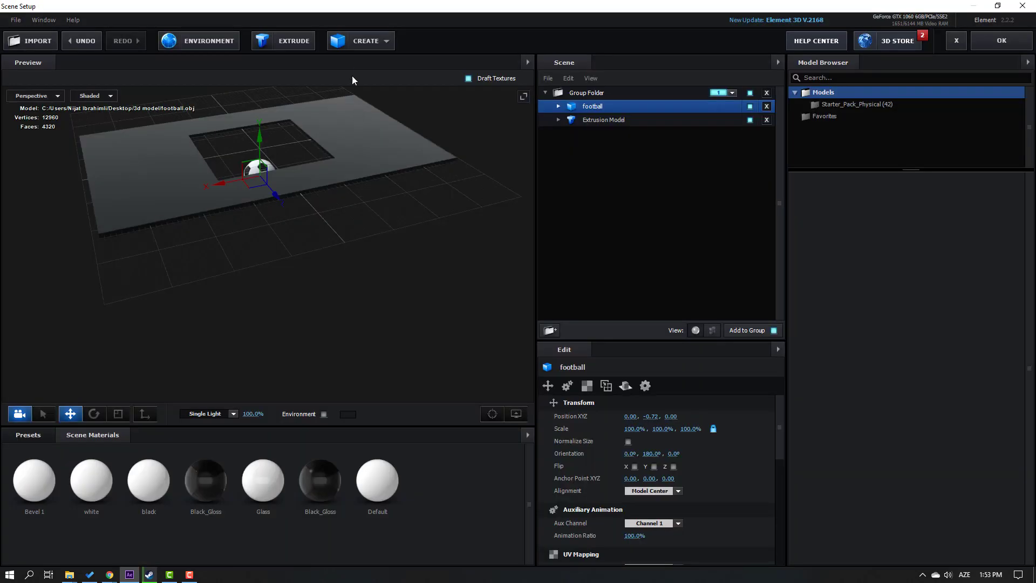
pyautogui.click(364, 41)
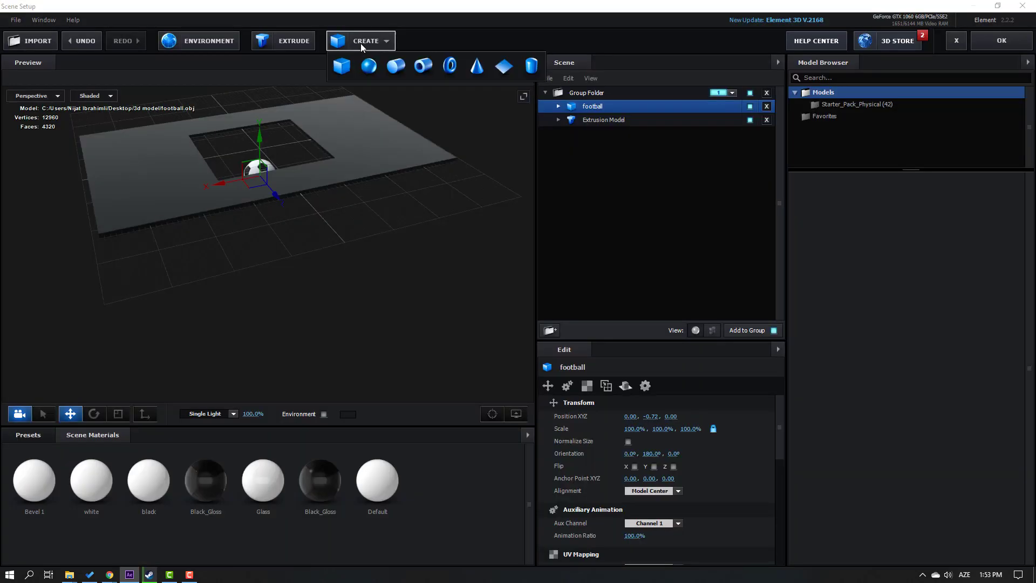
pyautogui.click(503, 68)
pyautogui.moveTo(224, 208); pyautogui.dragTo(76, 390)
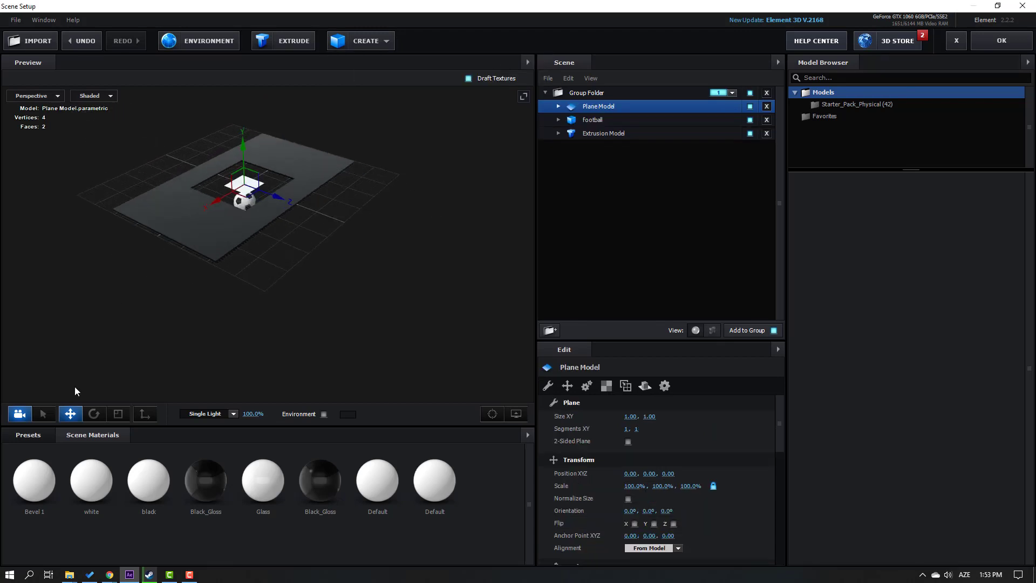
pyautogui.click(94, 414)
pyautogui.scroll(4, 258, 138)
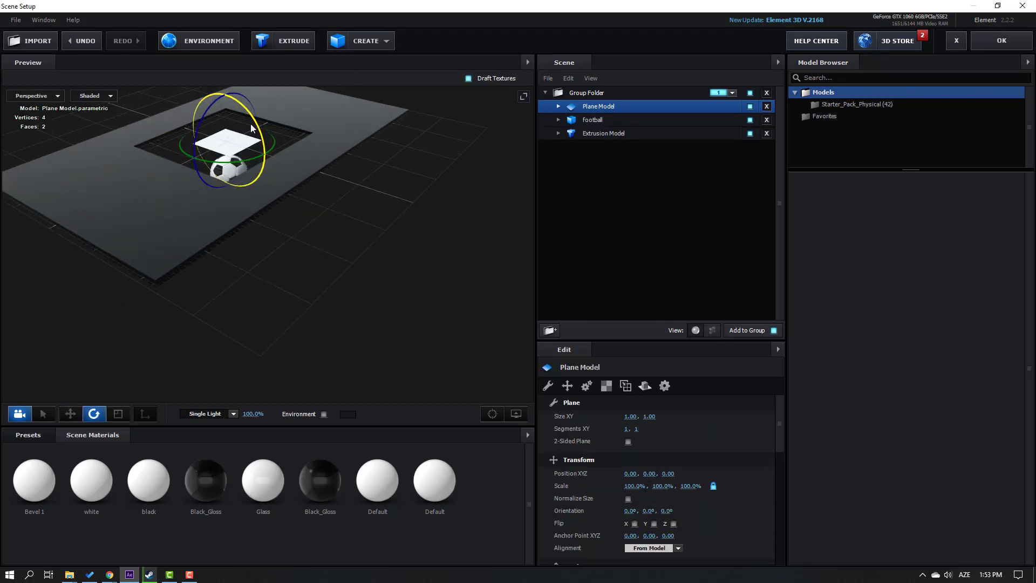
pyautogui.moveTo(258, 135); pyautogui.dragTo(283, 242)
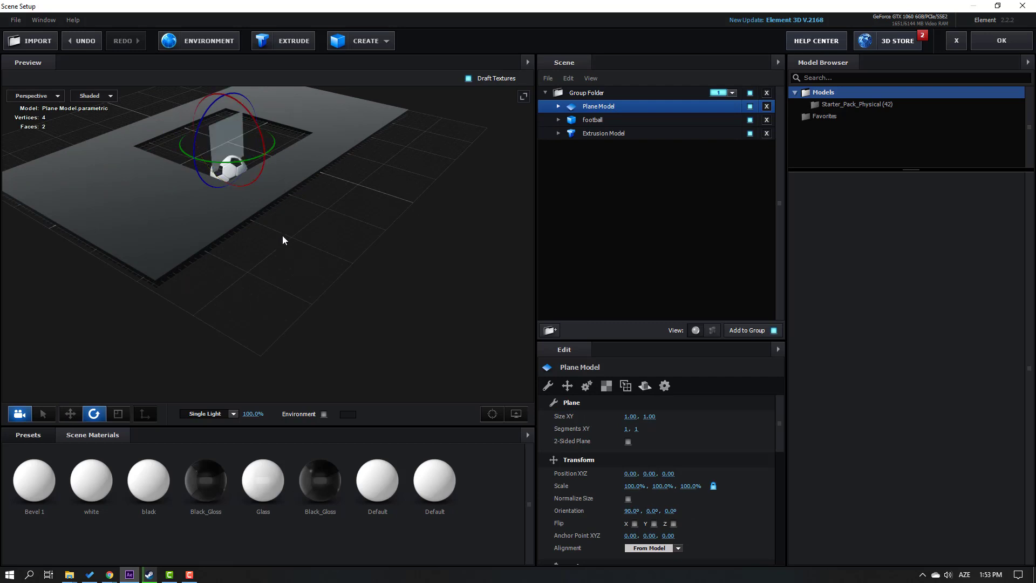
# Apply Black_Gloss to the plane, move it to Z -2.25, and scale it to 989.9% X, 1203.4% Z.
pyautogui.moveTo(331, 490); pyautogui.dragTo(232, 128)
pyautogui.moveTo(158, 195); pyautogui.dragTo(267, 246)
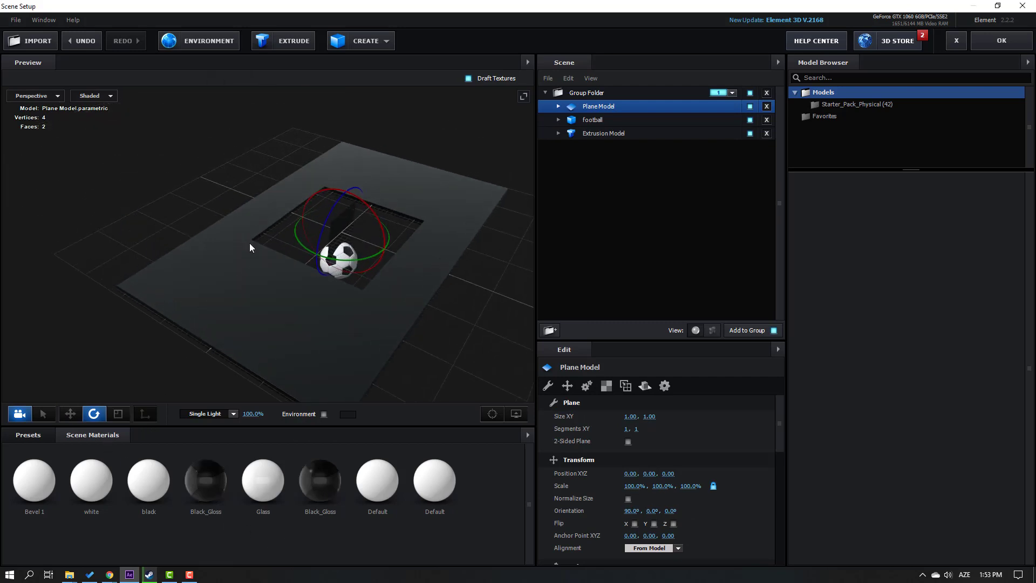
pyautogui.click(70, 414)
pyautogui.moveTo(376, 248); pyautogui.dragTo(214, 346)
pyautogui.press('r')
pyautogui.moveTo(245, 216); pyautogui.dragTo(54, 230)
pyautogui.moveTo(287, 250); pyautogui.dragTo(272, 420)
pyautogui.moveTo(378, 356); pyautogui.dragTo(388, 324)
# Exit Scene Setup, orbit and dolly the camera low and close to the ball, then preview from 1:12.
pyautogui.click(1002, 41)
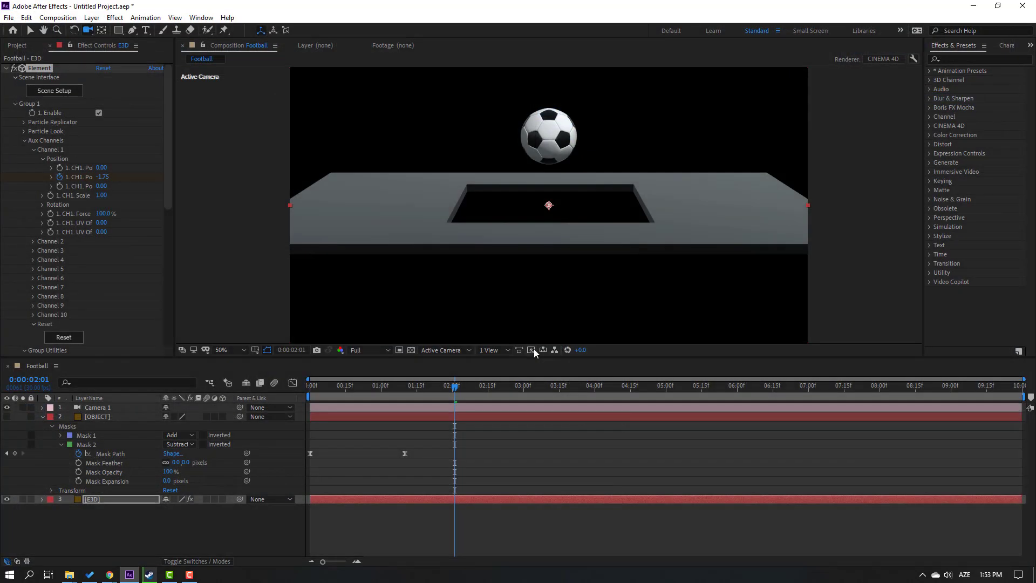
pyautogui.moveTo(488, 241); pyautogui.dragTo(665, 238)
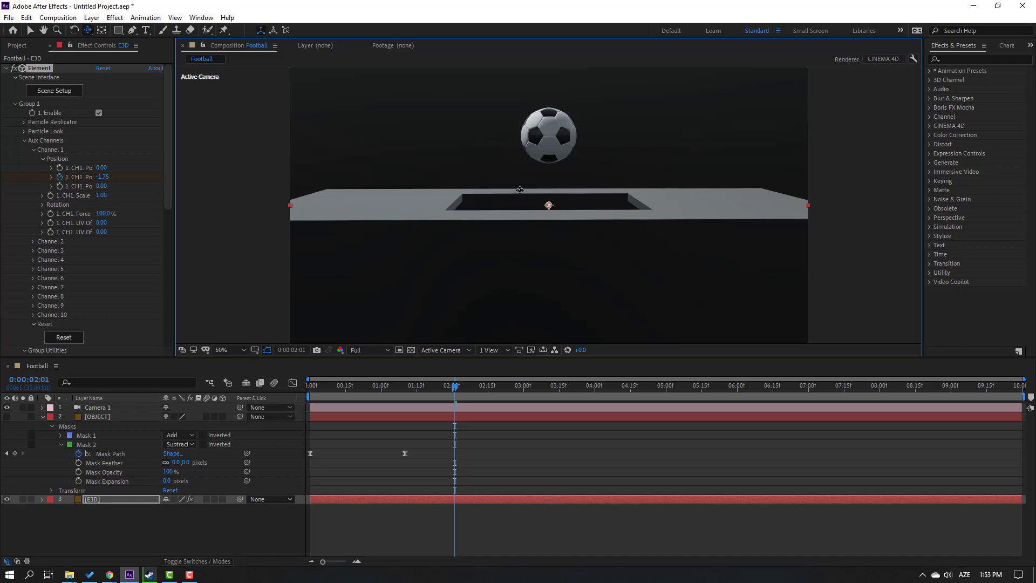
pyautogui.moveTo(574, 166); pyautogui.dragTo(606, 191)
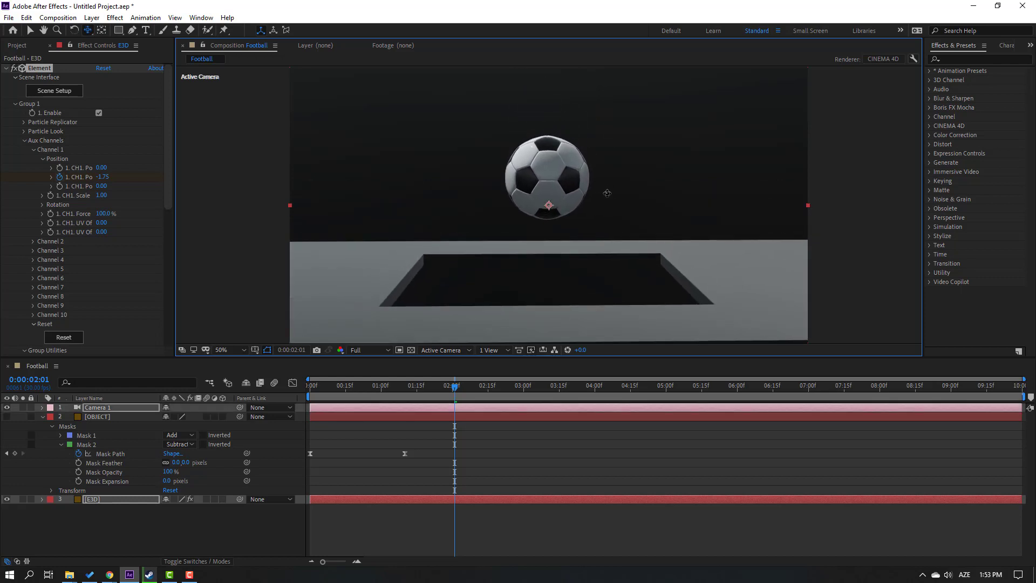
pyautogui.moveTo(433, 390); pyautogui.dragTo(231, 402)
pyautogui.press('space')
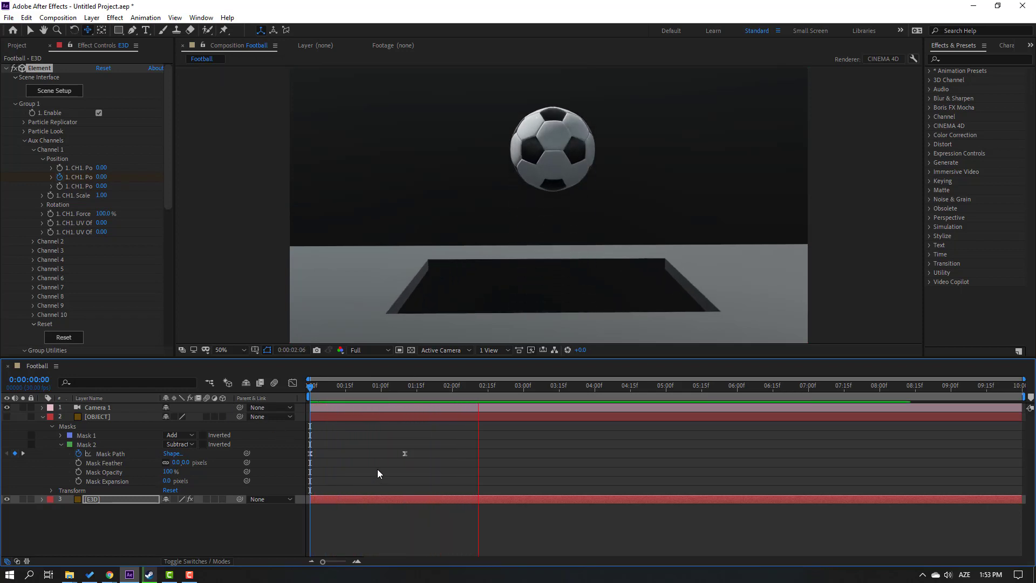
# Apply Easy Ease to the E3D layer's CH1_Y keyframes and preview the rise.
pyautogui.click(396, 389)
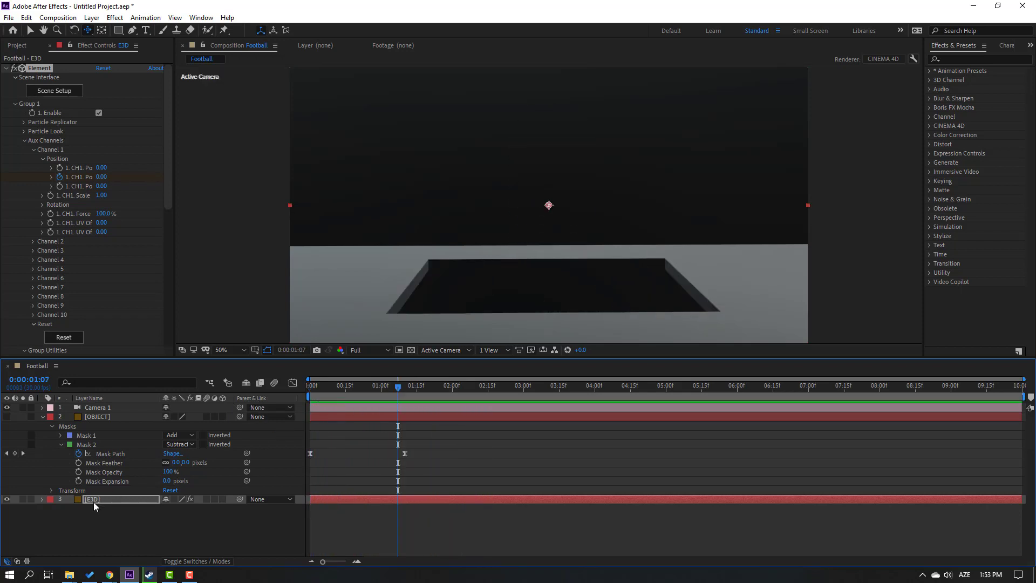
pyautogui.press('Return')
pyautogui.press('u')
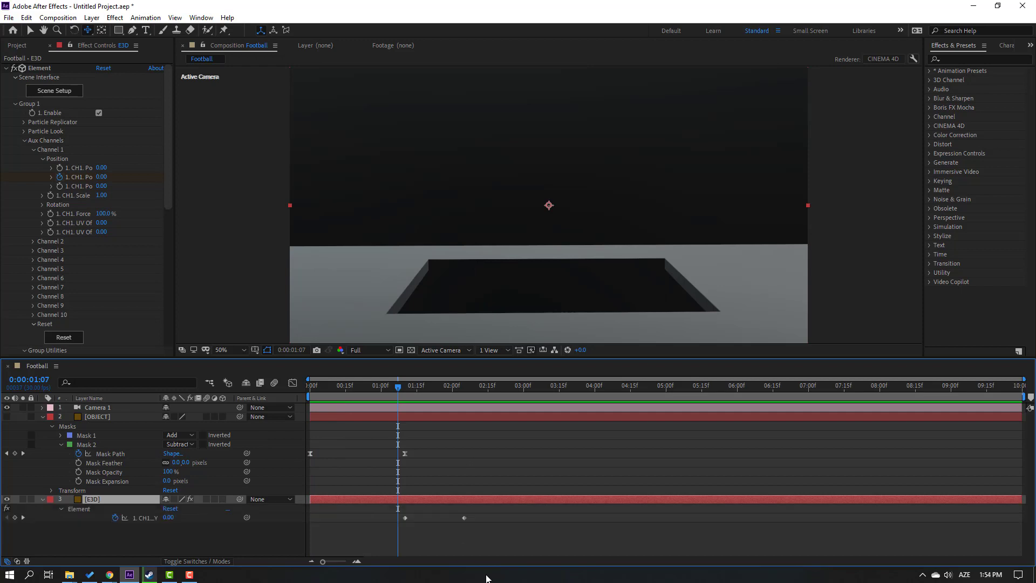
pyautogui.click(405, 518)
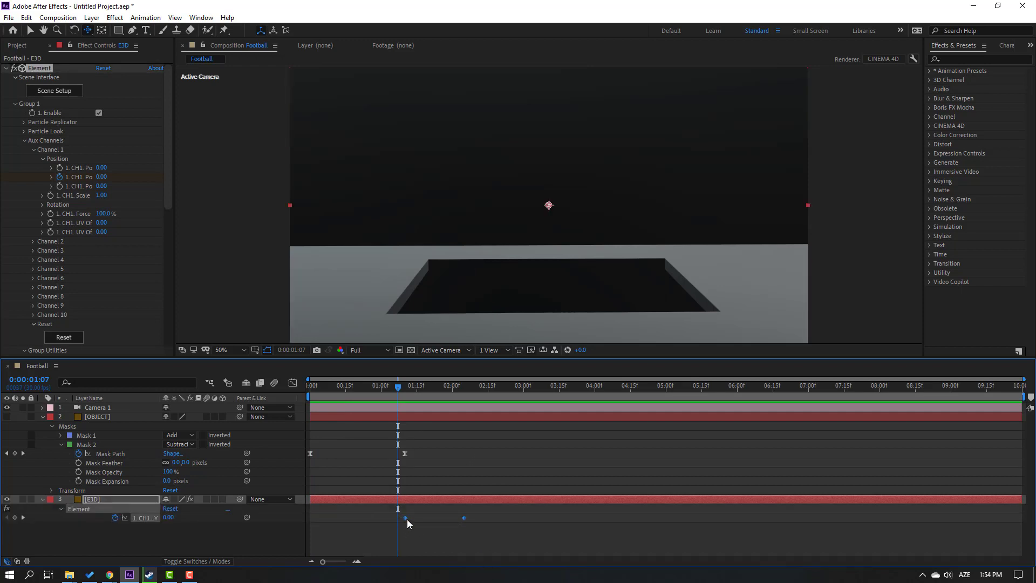
pyautogui.rightClick(407, 519)
pyautogui.moveTo(513, 512)
pyautogui.click(589, 440)
pyautogui.click(507, 546)
pyautogui.press('space')
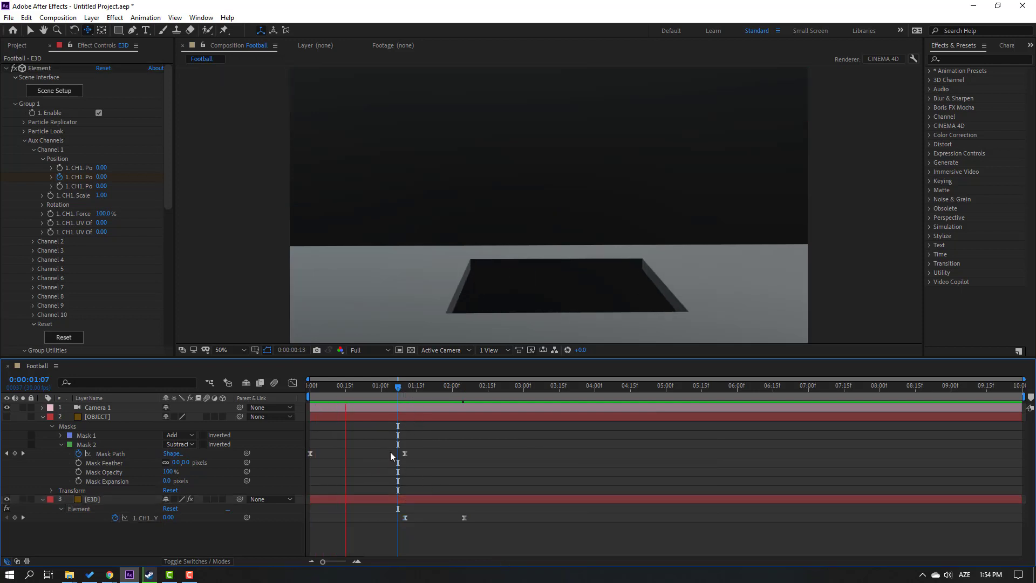
pyautogui.press('space')
# Select both CH1_Y keyframes and show their speed curve in the Graph Editor.
pyautogui.moveTo(482, 513); pyautogui.dragTo(396, 526)
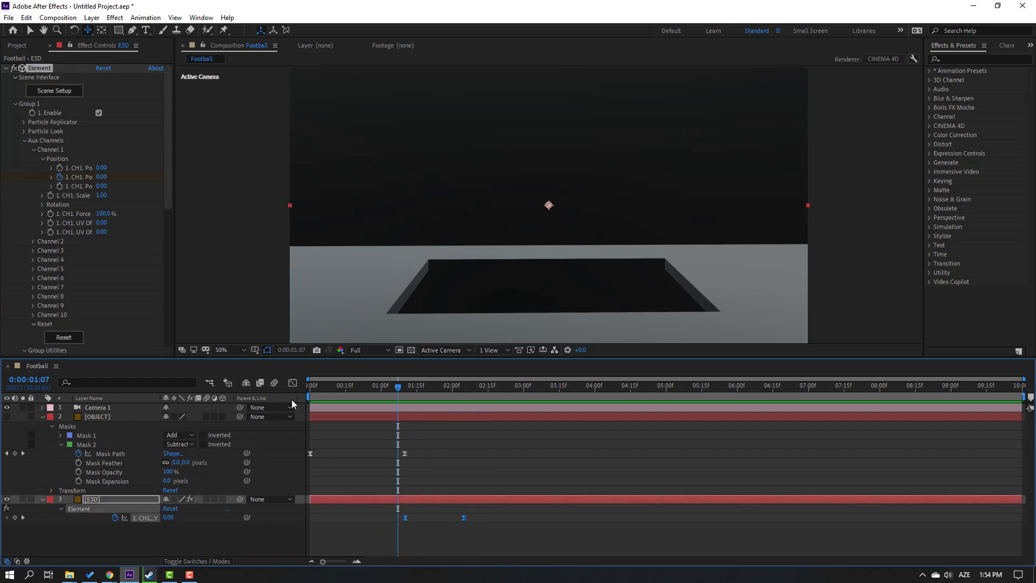
pyautogui.click(292, 383)
pyautogui.moveTo(456, 417); pyautogui.dragTo(429, 410)
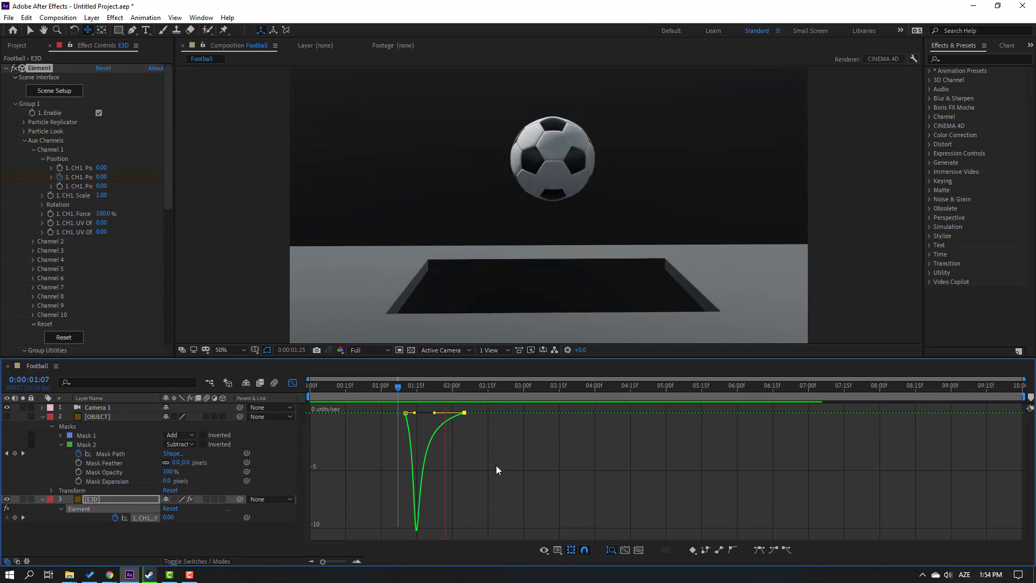
# Drag the first CH1_Y keyframe's influence handle to sharpen the speed curve.
pyautogui.press('space')
pyautogui.moveTo(413, 414); pyautogui.dragTo(409, 415)
pyautogui.press('space')
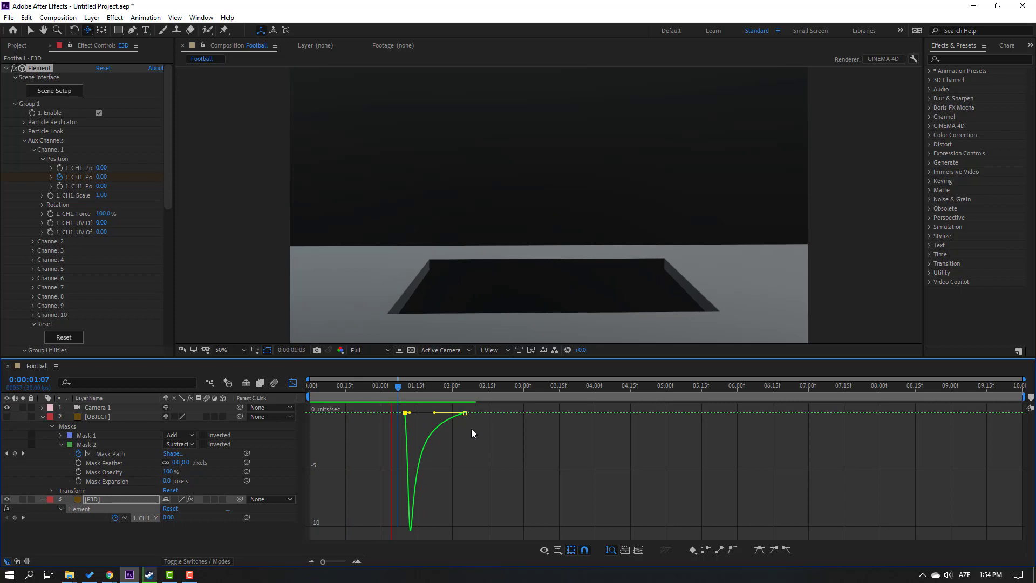
# Shift the CH1_Y keyframes earlier, to roughly 0:20–1:07, and preview from 0:23.
pyautogui.click(291, 383)
pyautogui.moveTo(464, 516); pyautogui.dragTo(358, 519)
pyautogui.click(365, 386)
pyautogui.press('space')
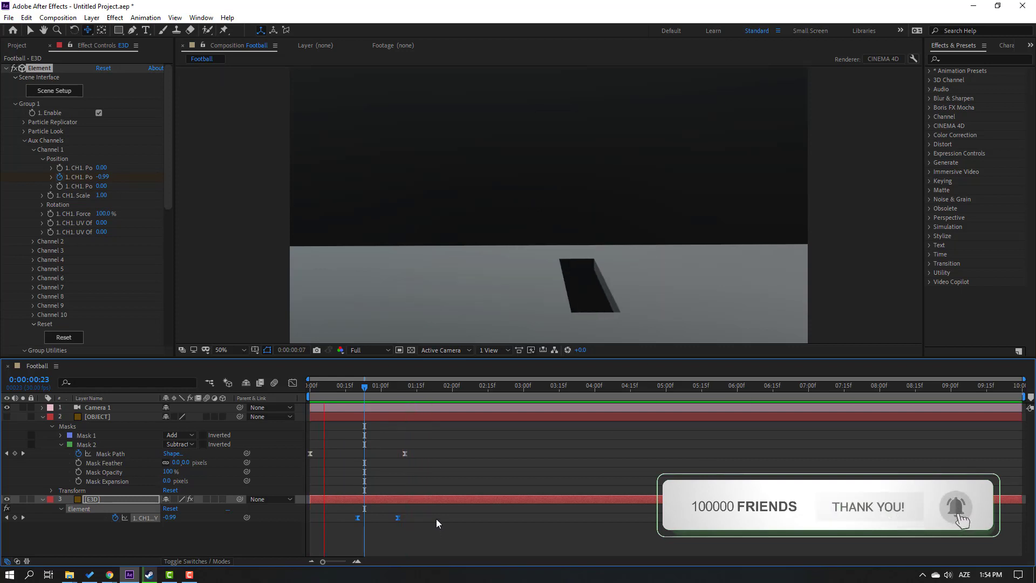
# Add a third CH1_Y keyframe at 1:26 with value 0.19, dropping the ball back down.
pyautogui.click(414, 484)
pyautogui.moveTo(394, 387); pyautogui.dragTo(441, 390)
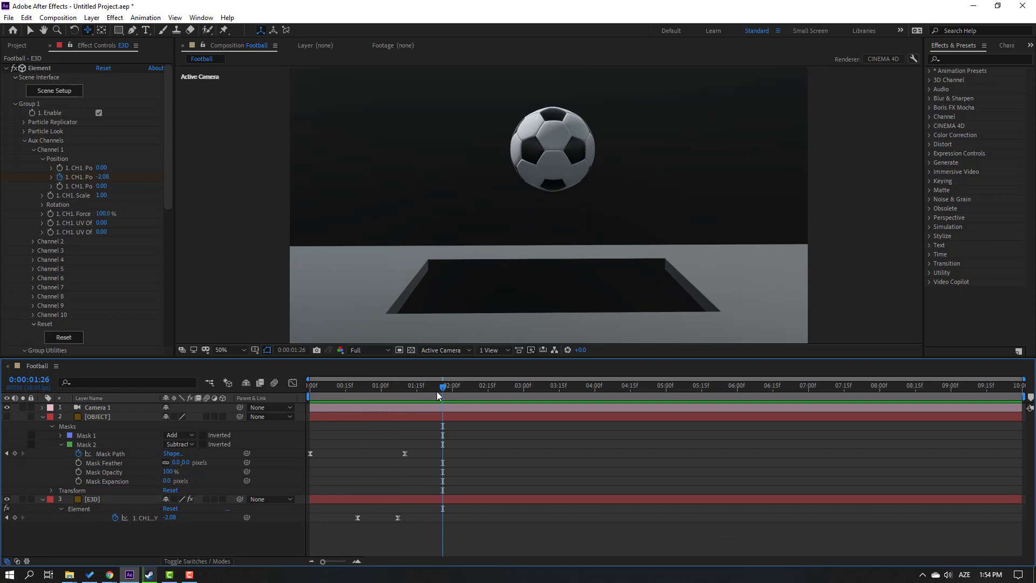
pyautogui.click(15, 518)
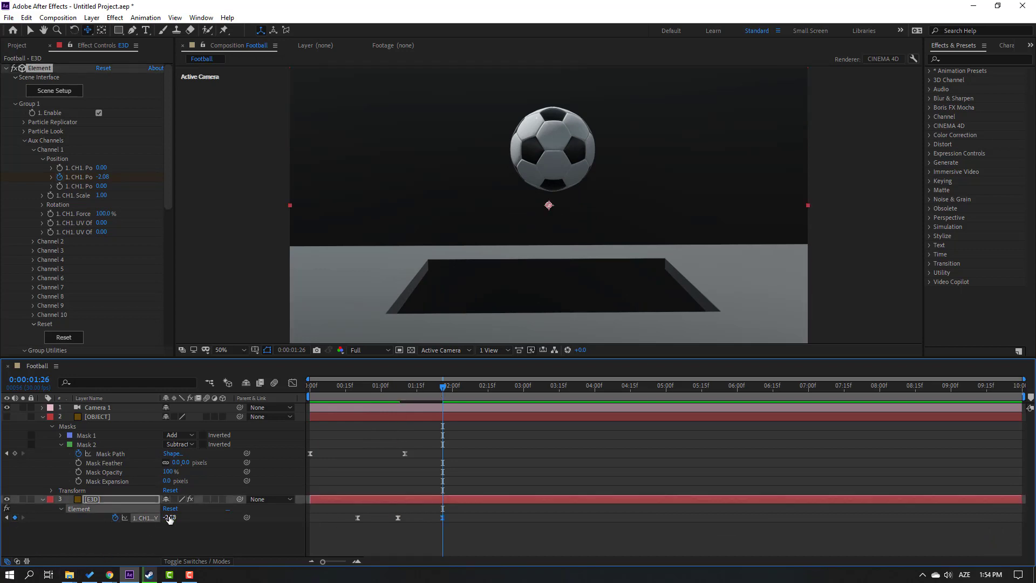
pyautogui.moveTo(169, 517); pyautogui.dragTo(267, 501)
# Smooth the three CH1_Y keyframes' speed curve to 81.82% influence and preview the drop.
pyautogui.moveTo(465, 514); pyautogui.dragTo(339, 530)
pyautogui.click(293, 384)
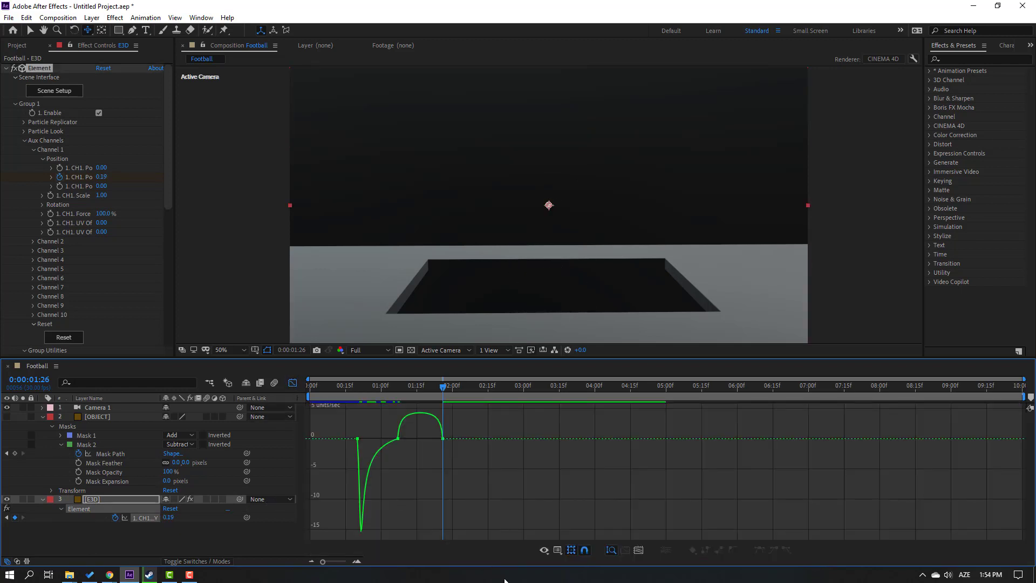
pyautogui.moveTo(404, 440); pyautogui.dragTo(426, 442)
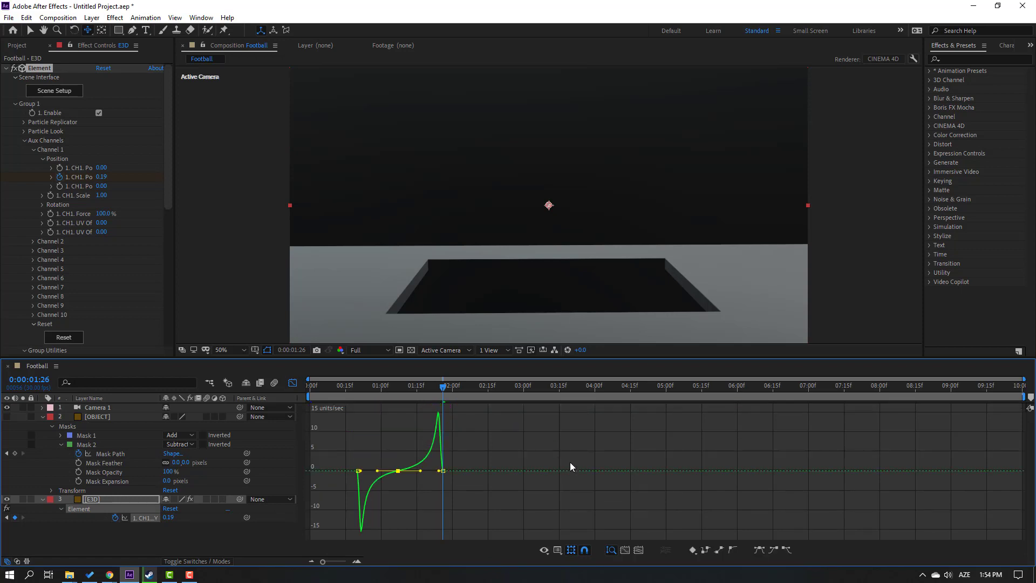
pyautogui.press('space')
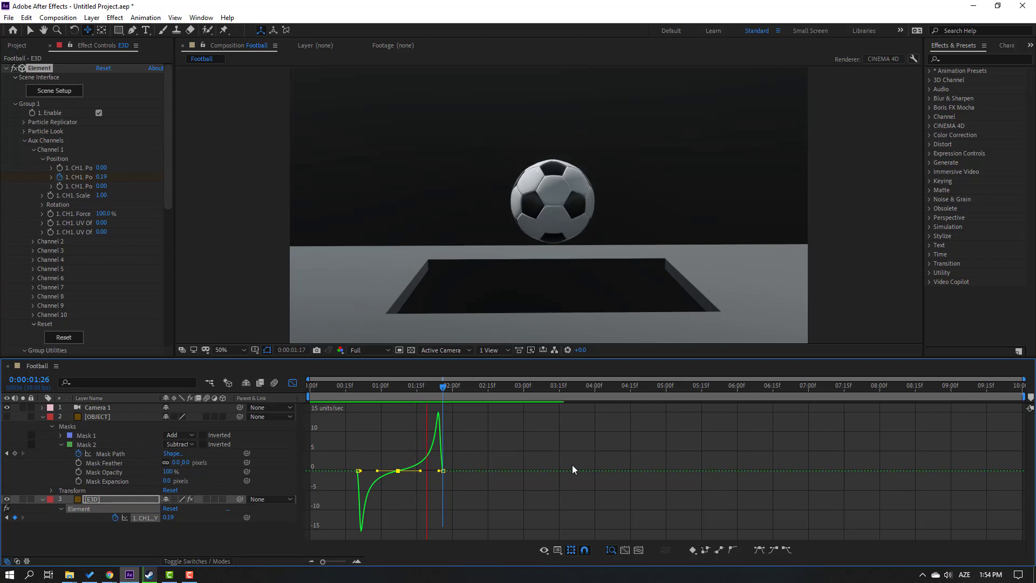
pyautogui.press('space')
pyautogui.press('space')
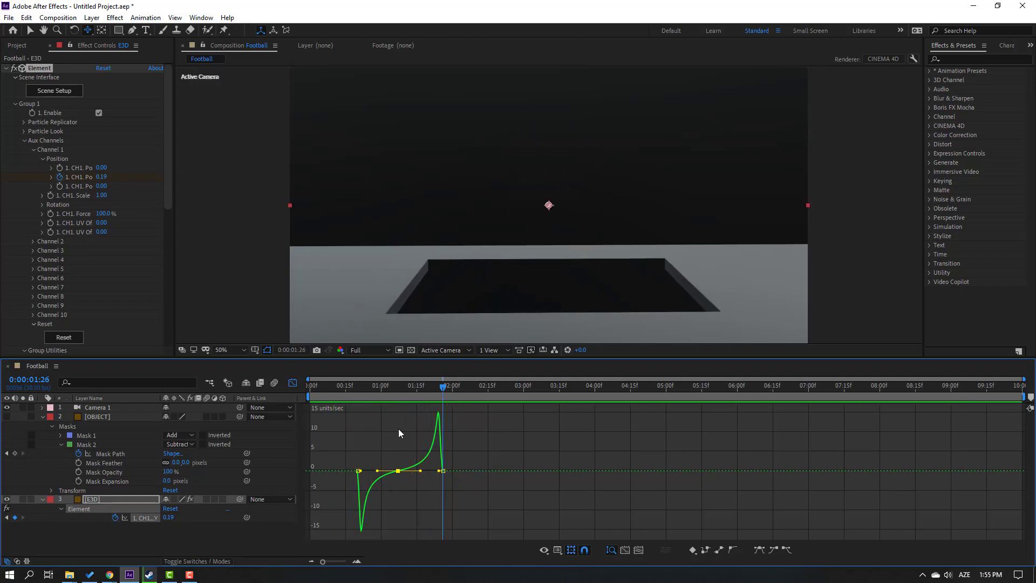
pyautogui.click(293, 385)
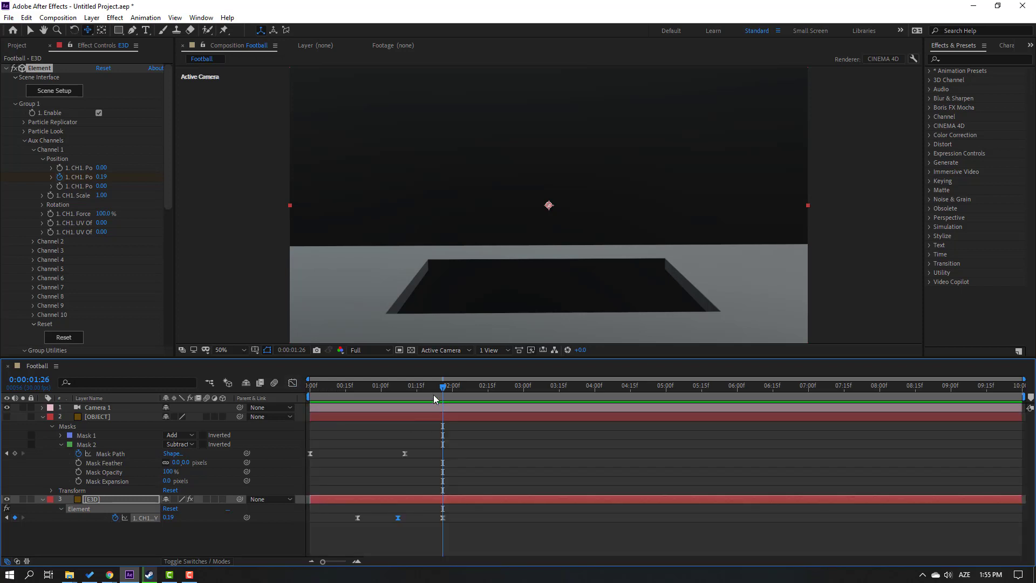
# Keyframe CH1 rotation at 0° at 0:26 and X/Y/Z -149°, -169°, -28° at 1:15.
pyautogui.moveTo(430, 387); pyautogui.dragTo(365, 394)
pyautogui.click(41, 206)
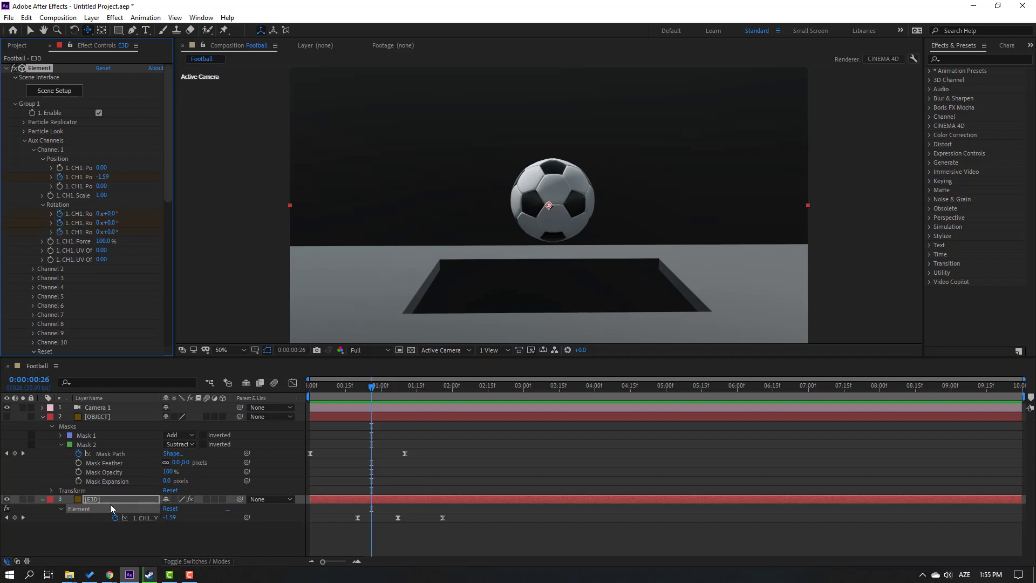
pyautogui.click(95, 501)
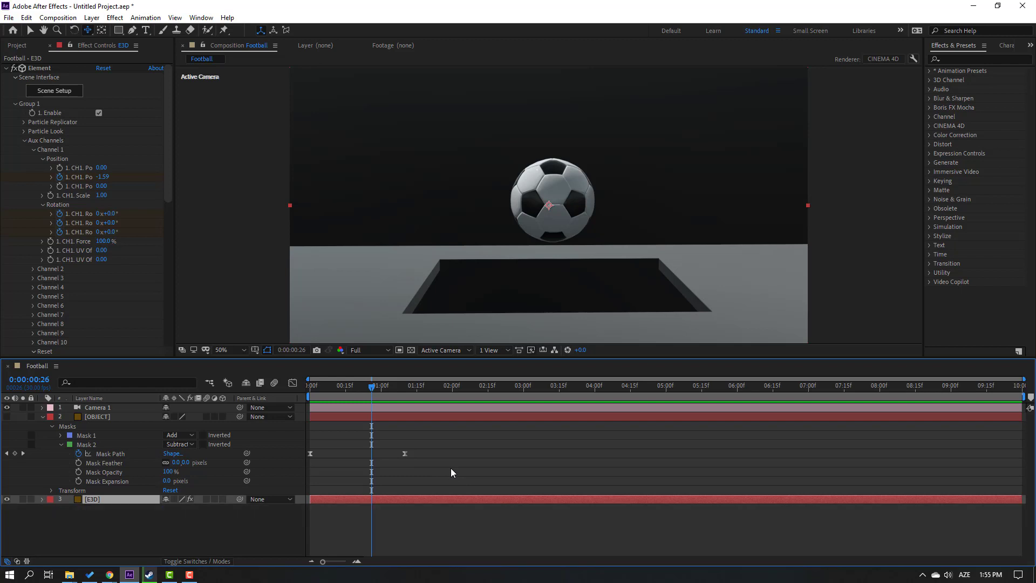
pyautogui.press('u')
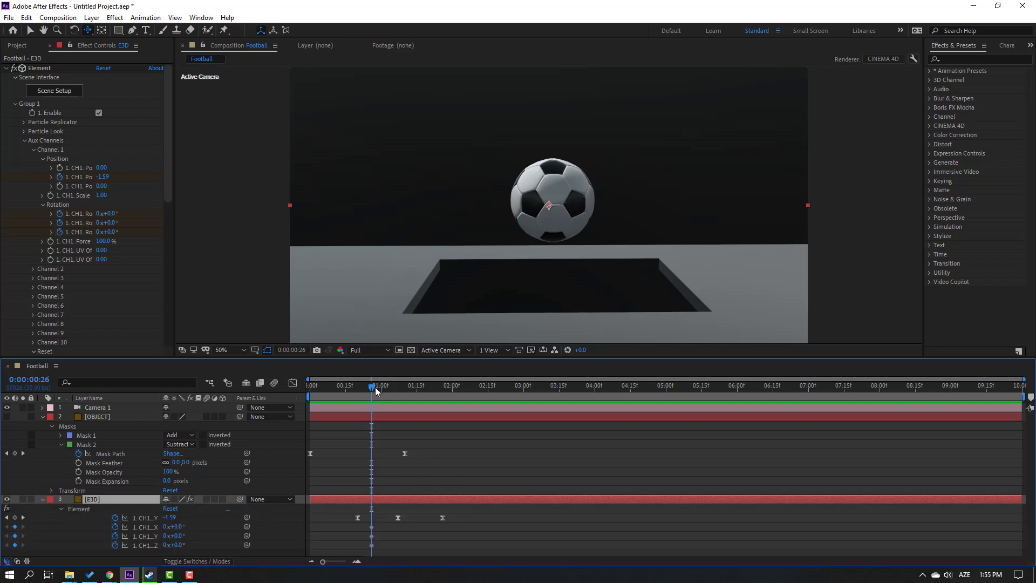
pyautogui.moveTo(374, 388); pyautogui.dragTo(416, 387)
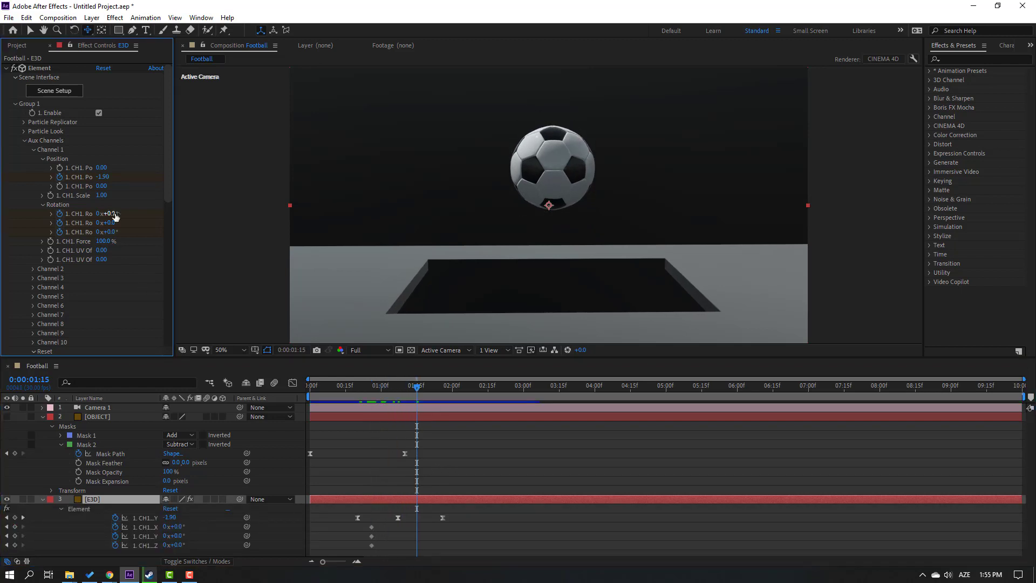
pyautogui.moveTo(104, 214); pyautogui.dragTo(116, 231)
pyautogui.moveTo(347, 386); pyautogui.dragTo(403, 386)
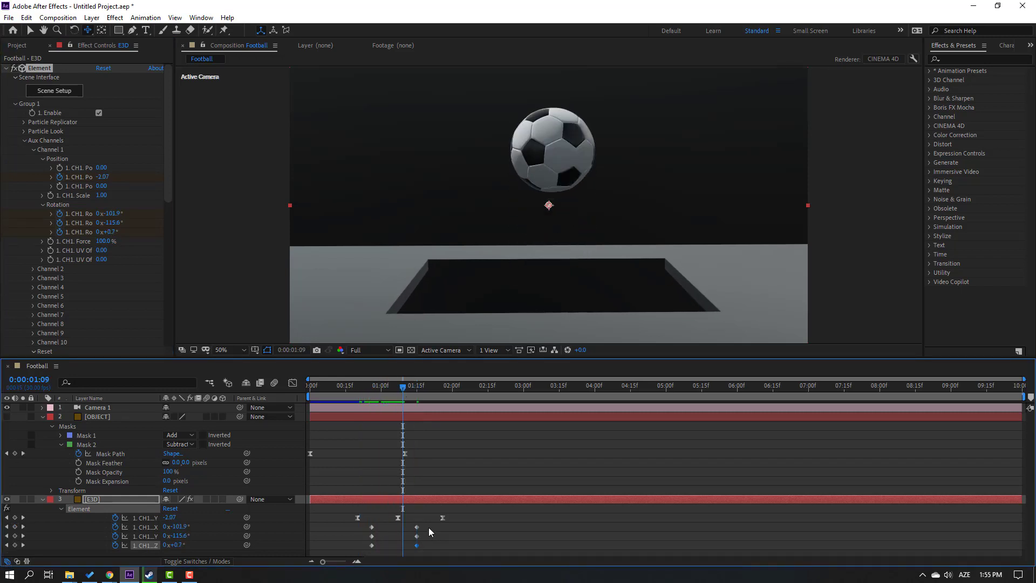
pyautogui.moveTo(428, 526); pyautogui.dragTo(366, 555)
# Easy Ease the rotation keyframes, retime them to 0:21 and about 2:00, and preview.
pyautogui.rightClick(372, 546)
pyautogui.moveTo(393, 540)
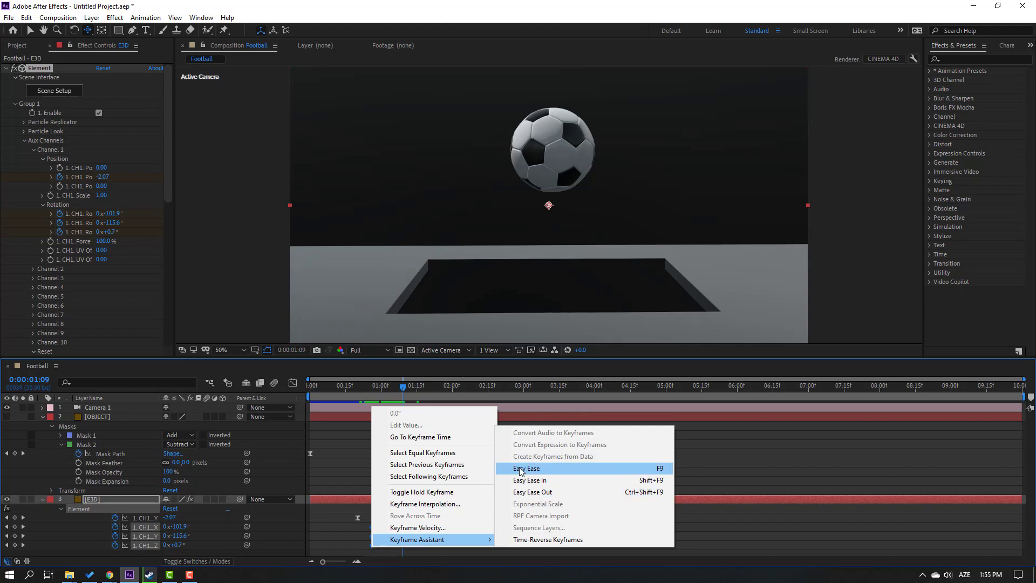
pyautogui.click(521, 469)
pyautogui.moveTo(372, 545); pyautogui.dragTo(358, 548)
pyautogui.moveTo(424, 521); pyautogui.dragTo(441, 544)
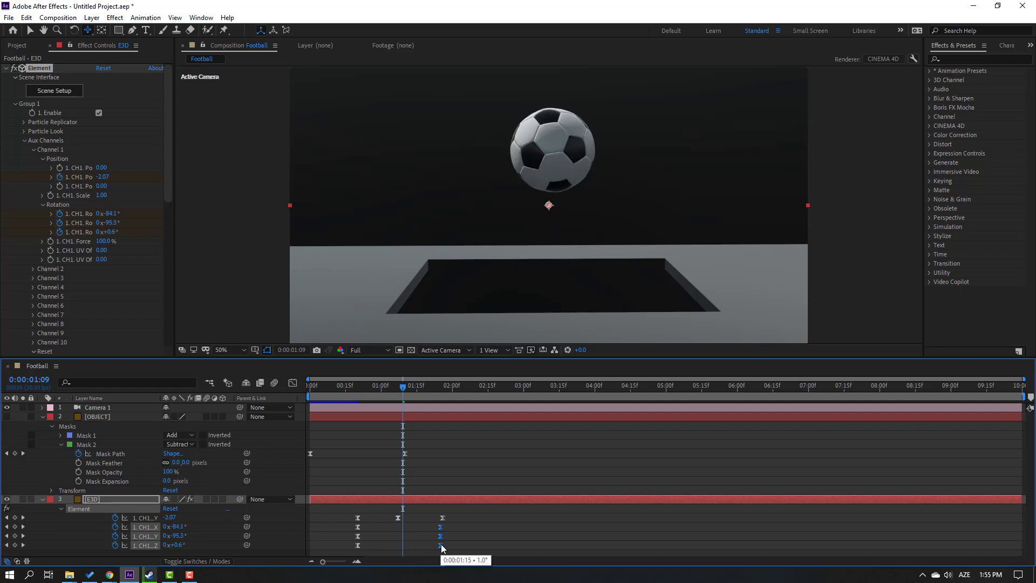
pyautogui.press('space')
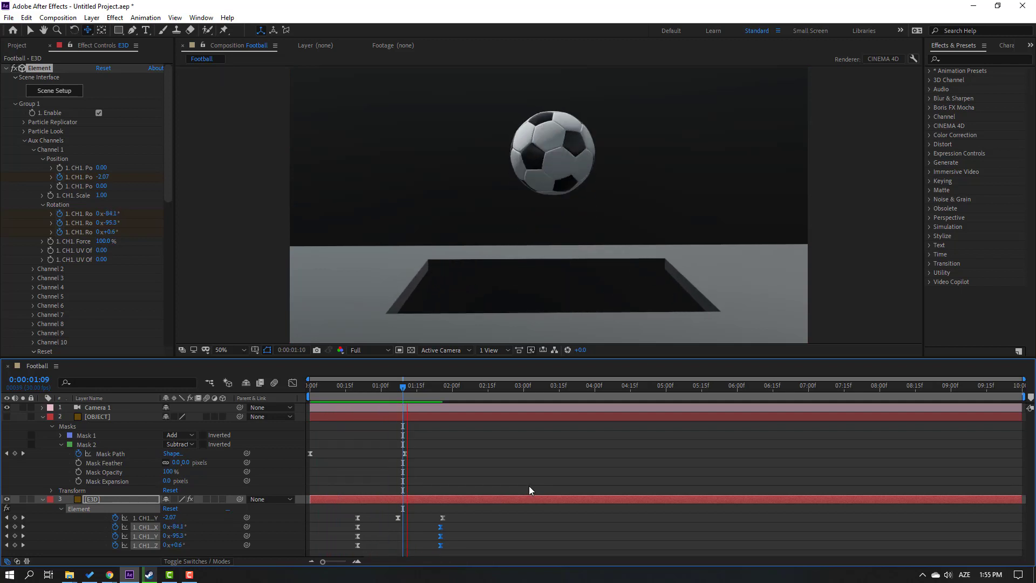
# Adjust the rotation keyframes' easing influence to roughly 61% in the Graph Editor and preview.
pyautogui.click(403, 536)
pyautogui.moveTo(446, 522); pyautogui.dragTo(340, 552)
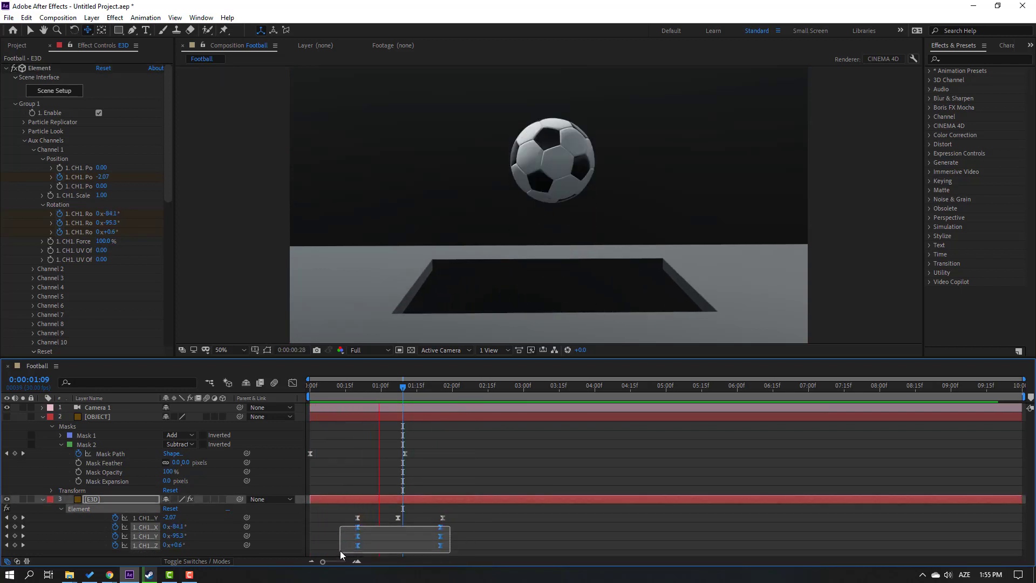
pyautogui.click(293, 383)
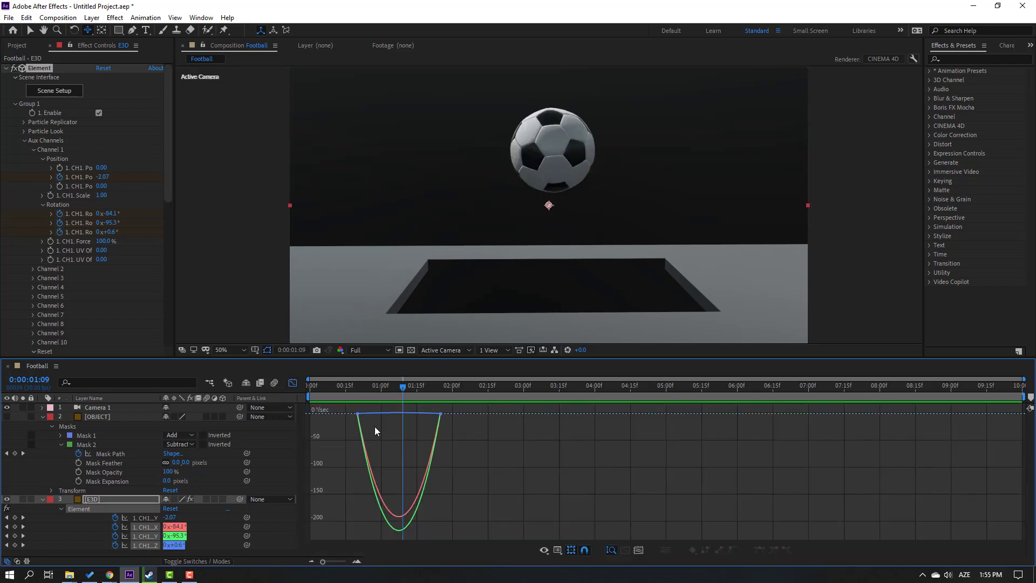
pyautogui.moveTo(354, 416); pyautogui.dragTo(387, 416)
pyautogui.press('space')
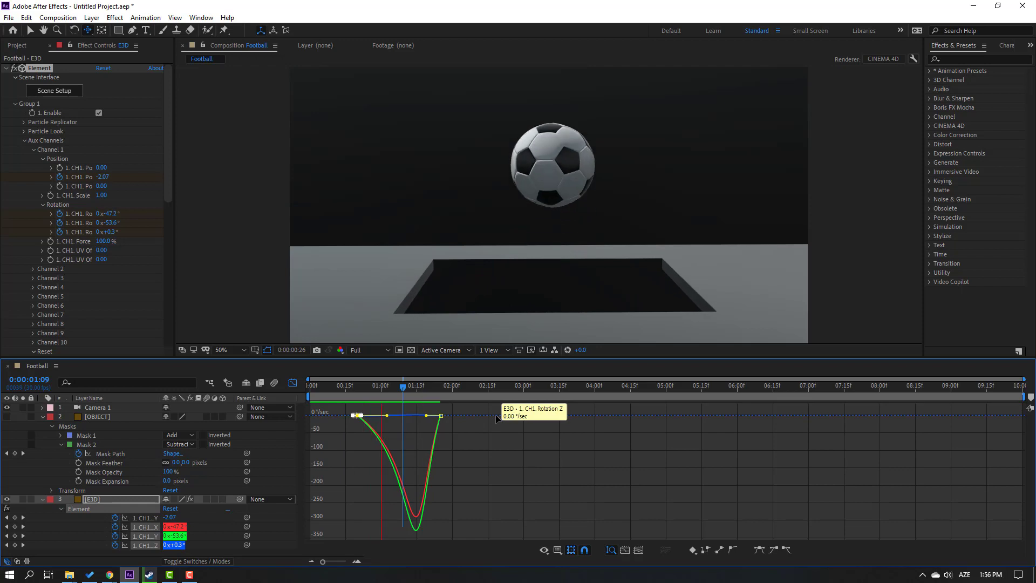
pyautogui.press('space')
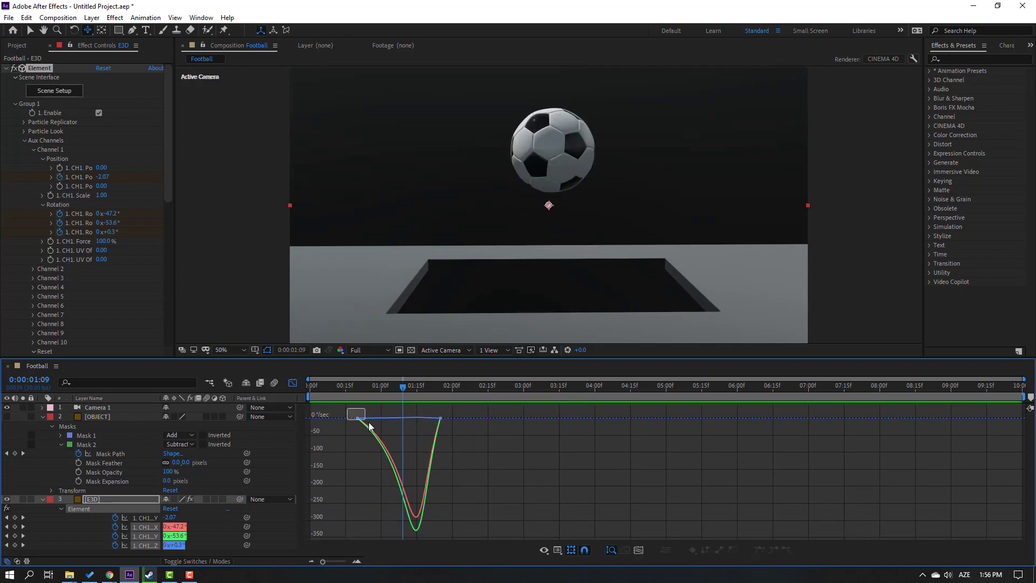
pyautogui.moveTo(386, 417); pyautogui.dragTo(382, 417)
pyautogui.press('space')
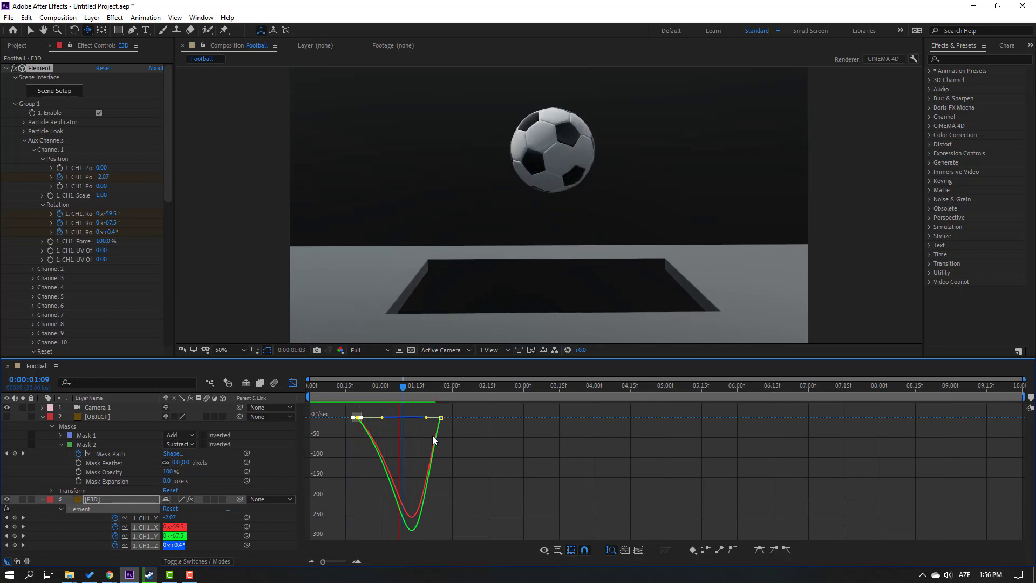
pyautogui.click(292, 384)
pyautogui.moveTo(399, 393); pyautogui.dragTo(442, 396)
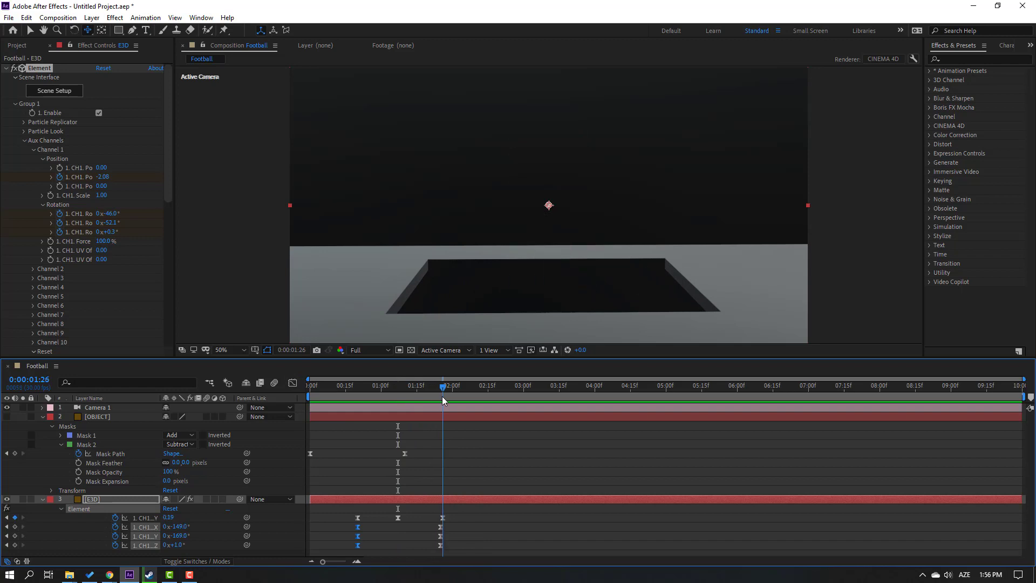
# At 1:25, set the CH1 rotation keyframe to X -160° and Y -180°.
pyautogui.click(474, 545)
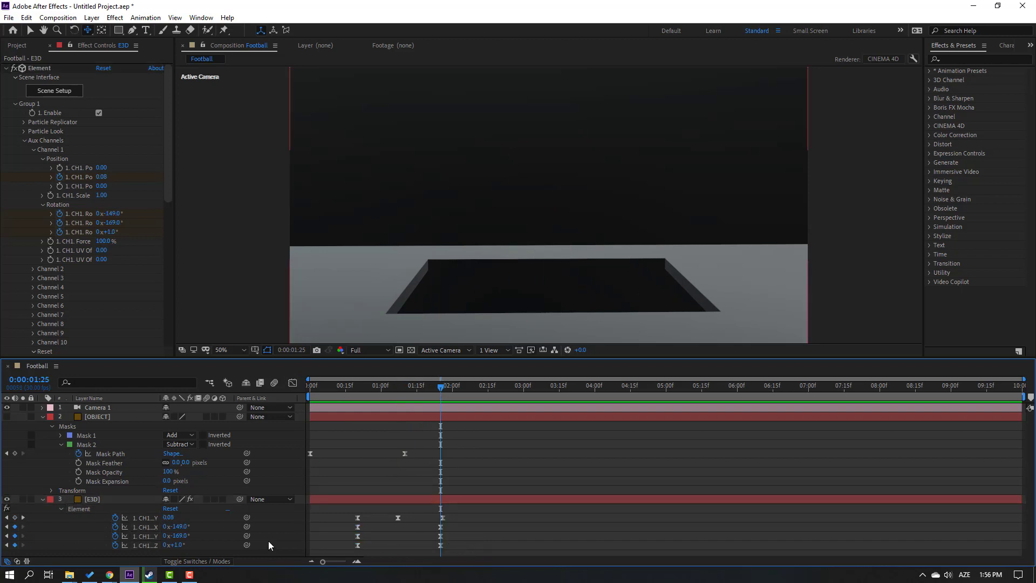
pyautogui.click(184, 527)
pyautogui.write('-160')
pyautogui.press('Return')
pyautogui.click(183, 536)
pyautogui.press('BackSpace')
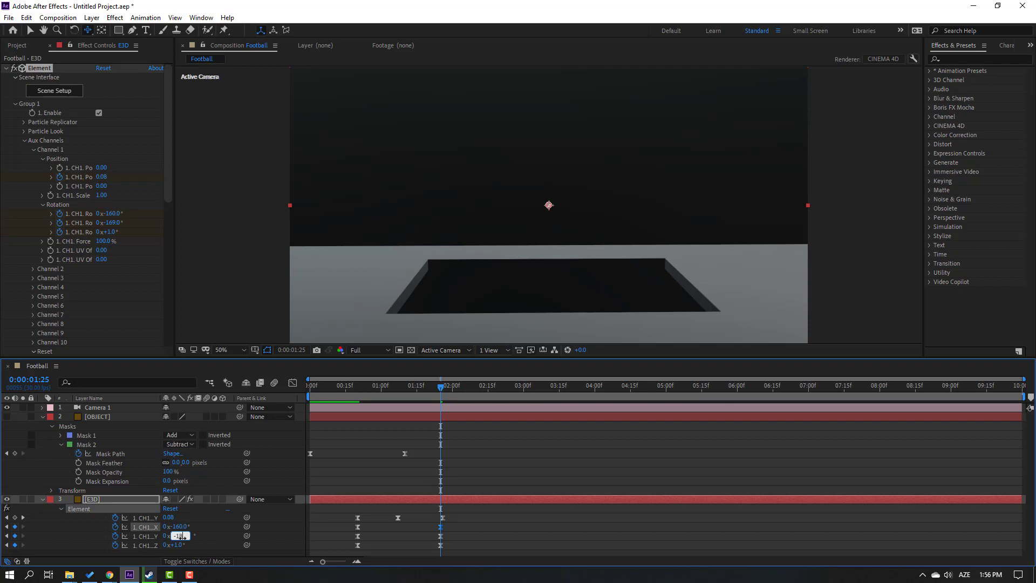
pyautogui.press('Return')
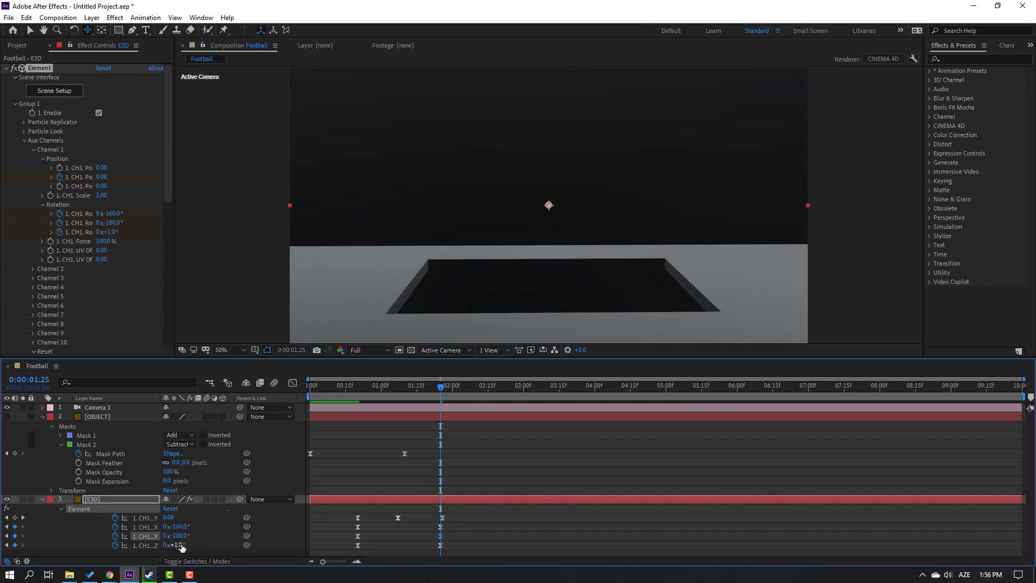
# Preview the bigger football spin, then select the E3D layer's Element effect.
pyautogui.click(513, 532)
pyautogui.press('space')
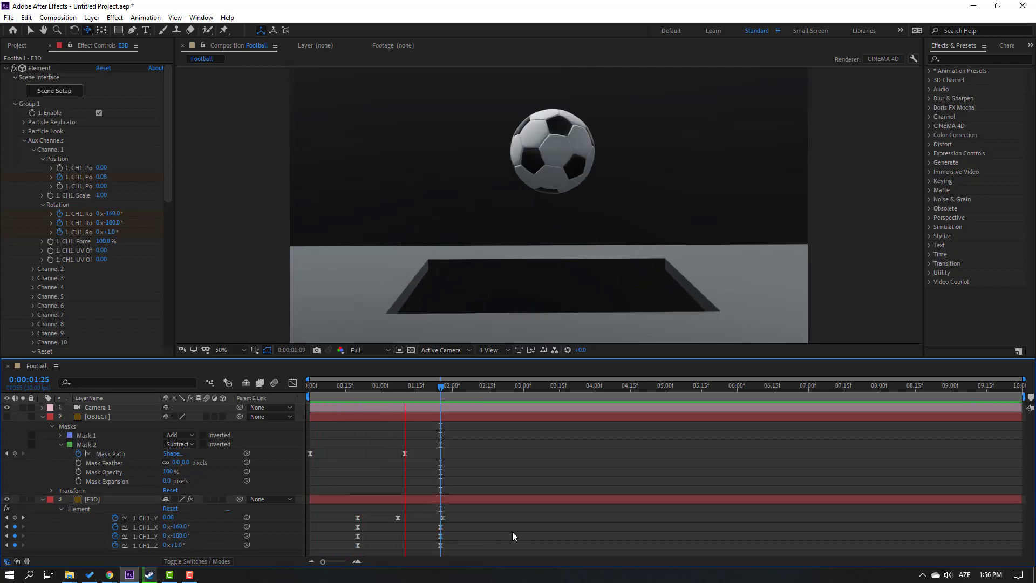
pyautogui.press('space')
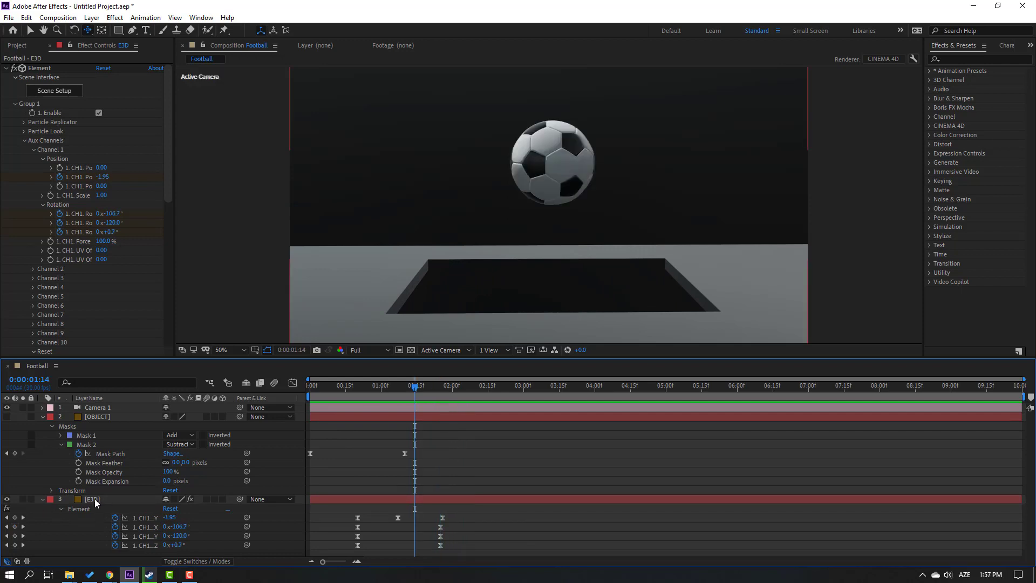
pyautogui.click(95, 499)
pyautogui.click(60, 92)
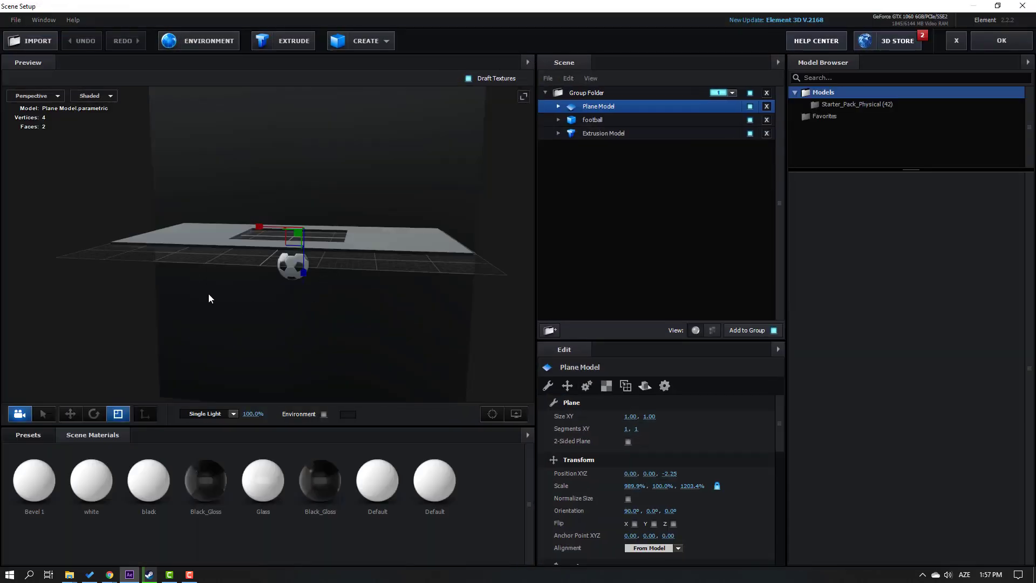
# Turn on environment lighting and ambient occlusion in the Scene Setup preview.
pyautogui.moveTo(209, 295); pyautogui.dragTo(332, 418)
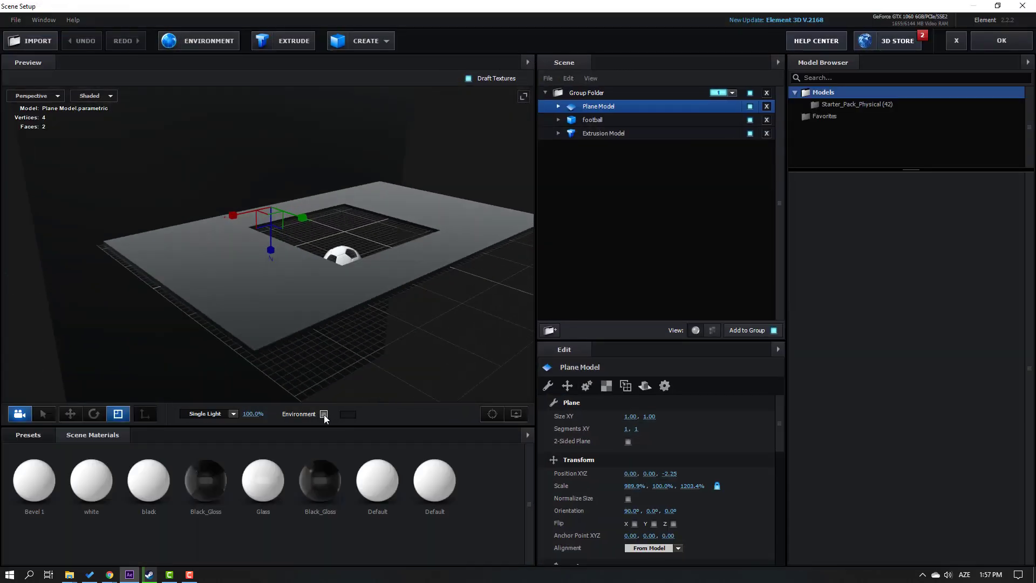
pyautogui.click(323, 415)
pyautogui.moveTo(367, 356); pyautogui.dragTo(499, 399)
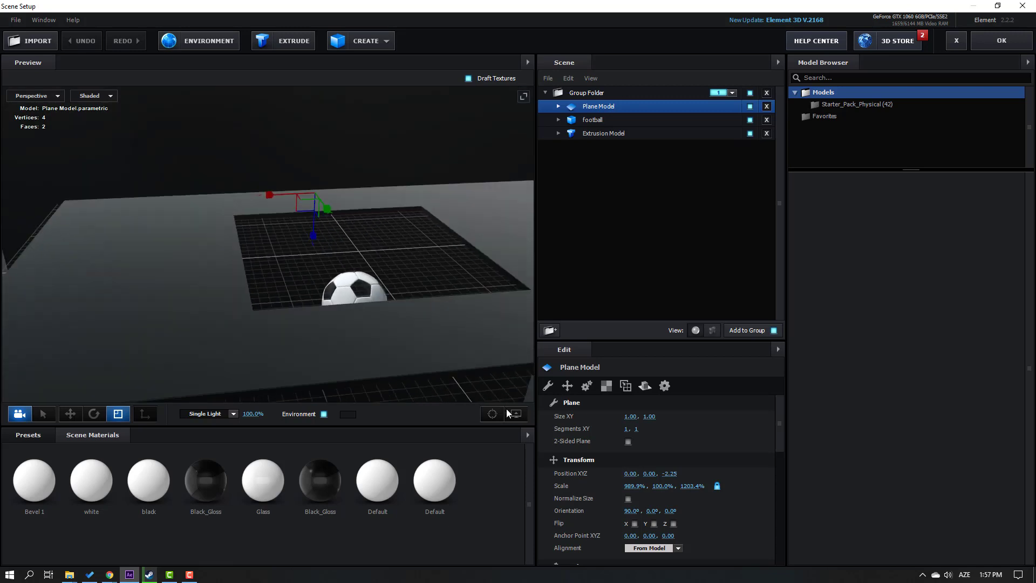
pyautogui.moveTo(516, 417)
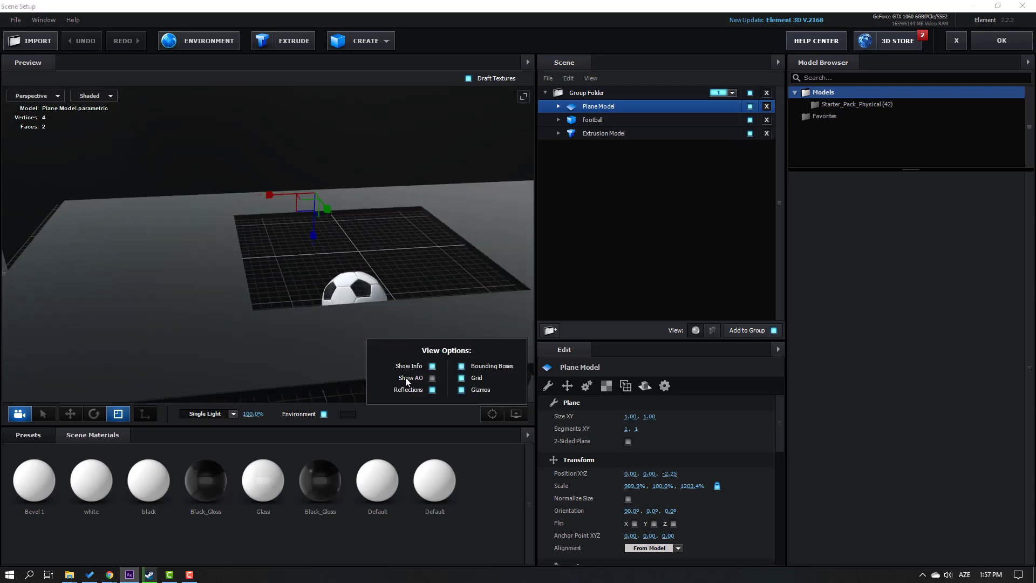
pyautogui.click(432, 379)
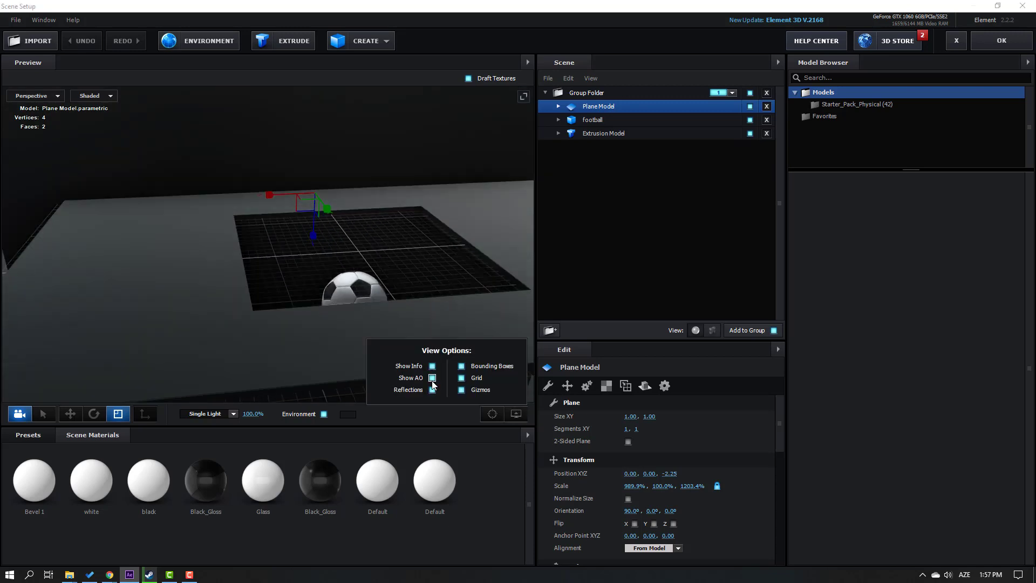
pyautogui.moveTo(290, 278); pyautogui.dragTo(183, 343)
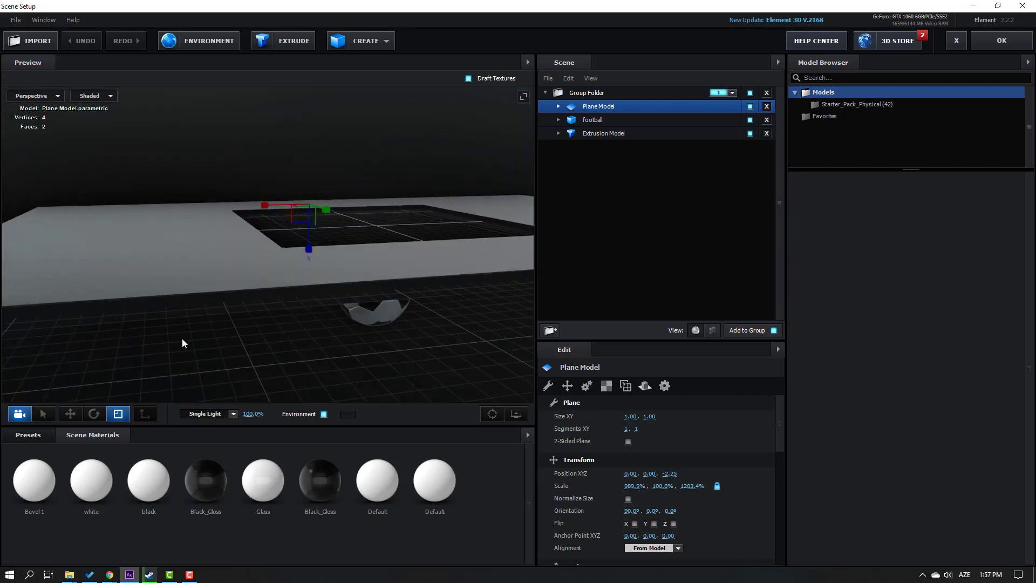
# Try several Basic_2K environment maps from Presets > Environment, then accept the scene.
pyautogui.click(37, 436)
pyautogui.click(48, 465)
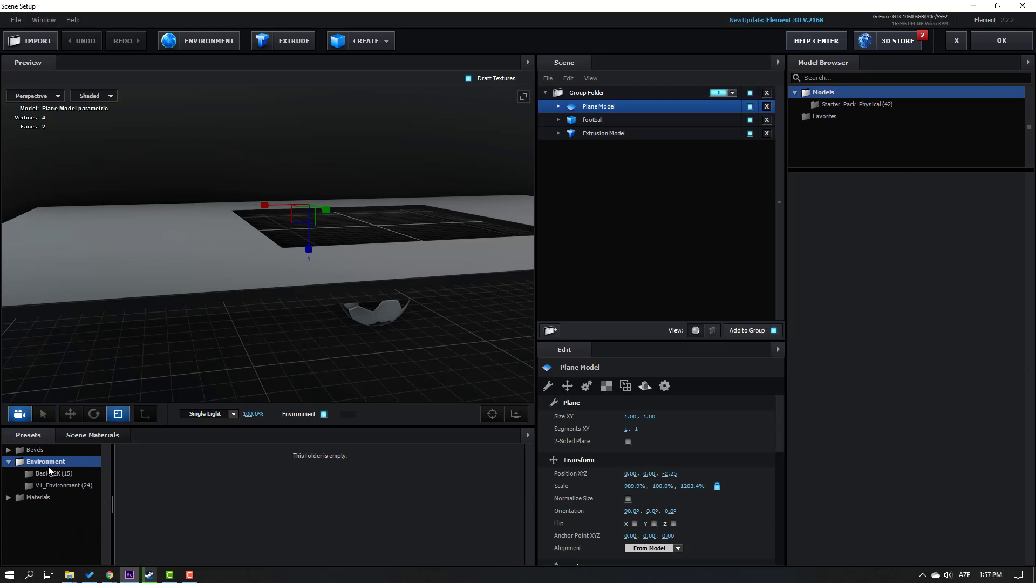
pyautogui.click(37, 476)
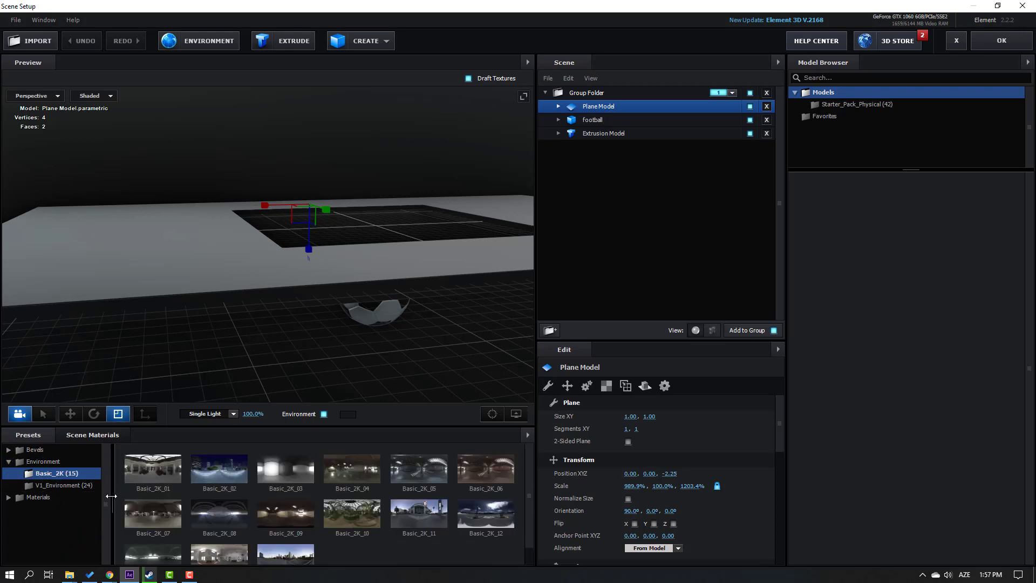
pyautogui.doubleClick(219, 468)
pyautogui.moveTo(232, 303); pyautogui.dragTo(221, 259)
pyautogui.doubleClick(153, 465)
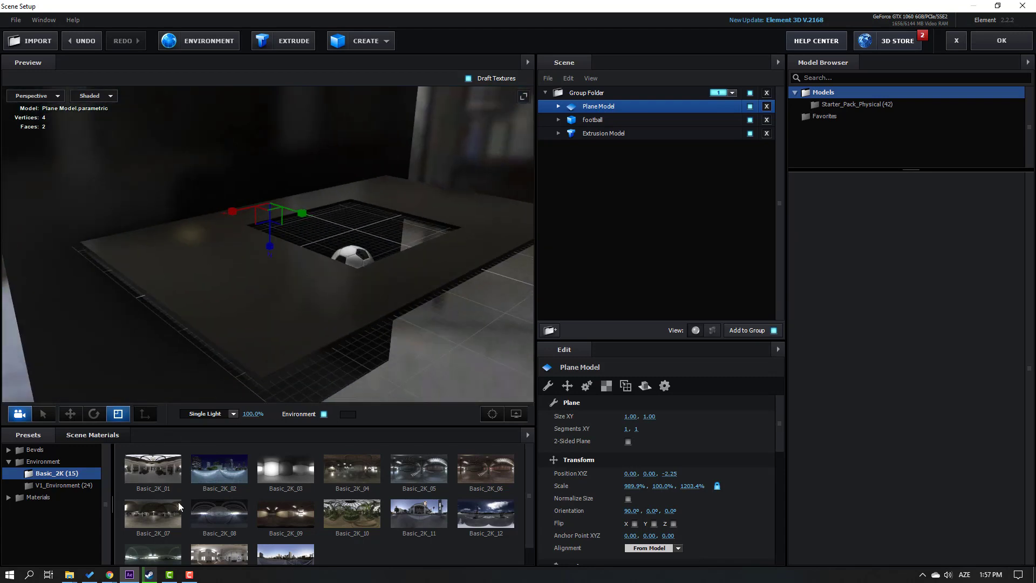
pyautogui.doubleClick(153, 513)
pyautogui.doubleClick(203, 527)
pyautogui.moveTo(284, 349); pyautogui.dragTo(301, 286)
pyautogui.click(989, 41)
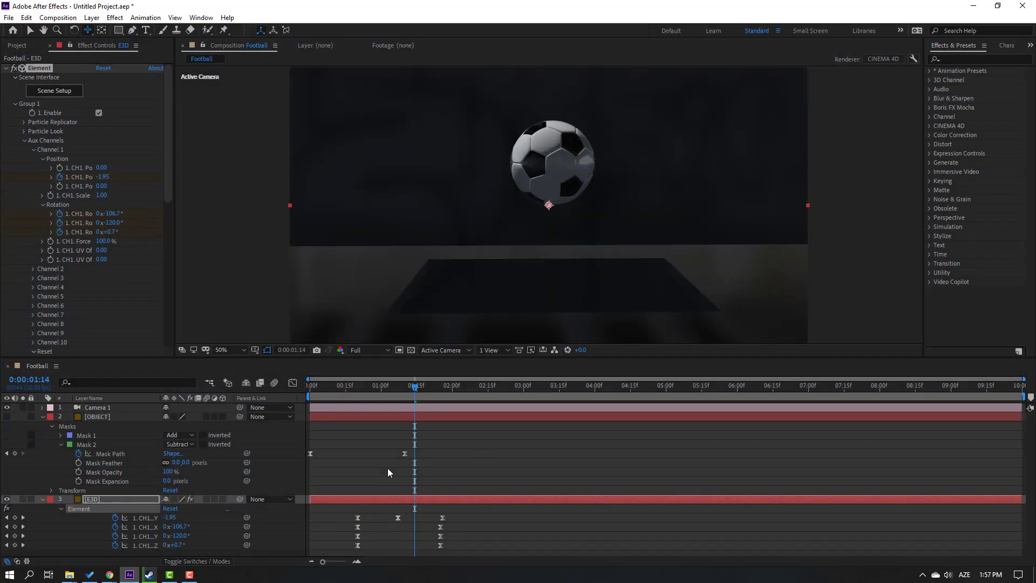
# Enable ambient occlusion in Element's Render Settings with SSAO Intensity 10.
pyautogui.click(86, 498)
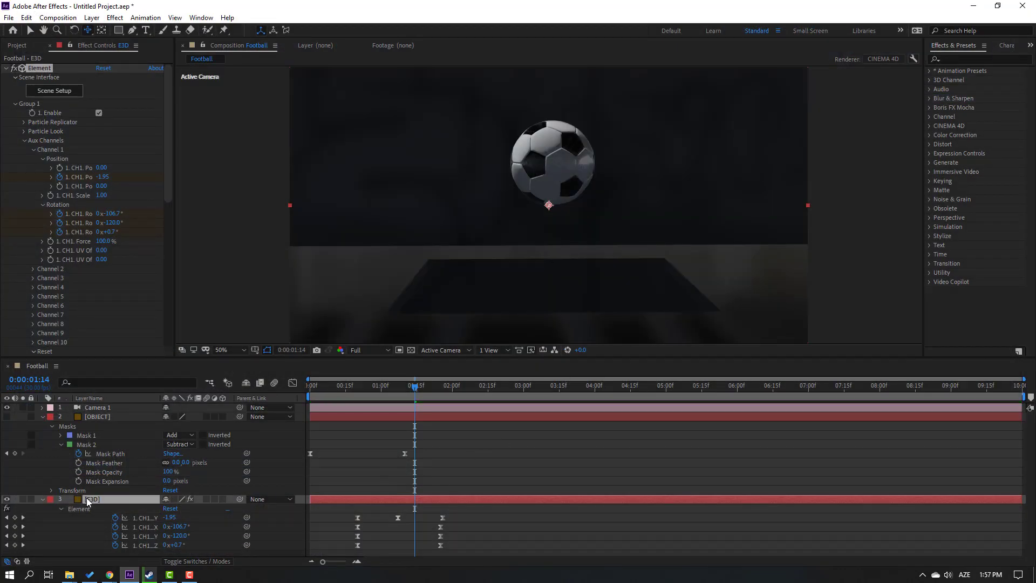
pyautogui.click(20, 143)
pyautogui.click(10, 242)
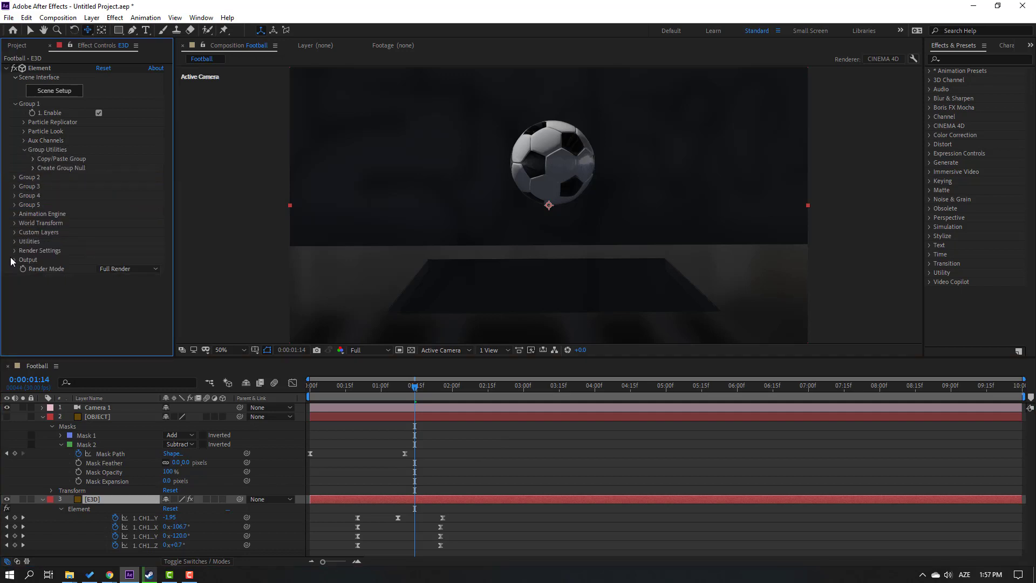
pyautogui.click(15, 251)
pyautogui.scroll(-1, 14, 254)
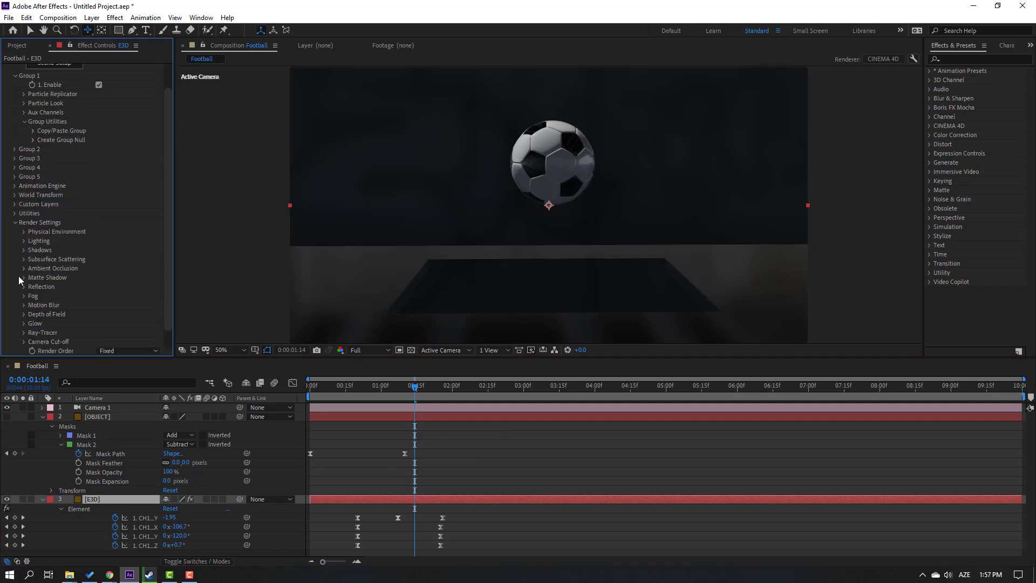
pyautogui.click(24, 269)
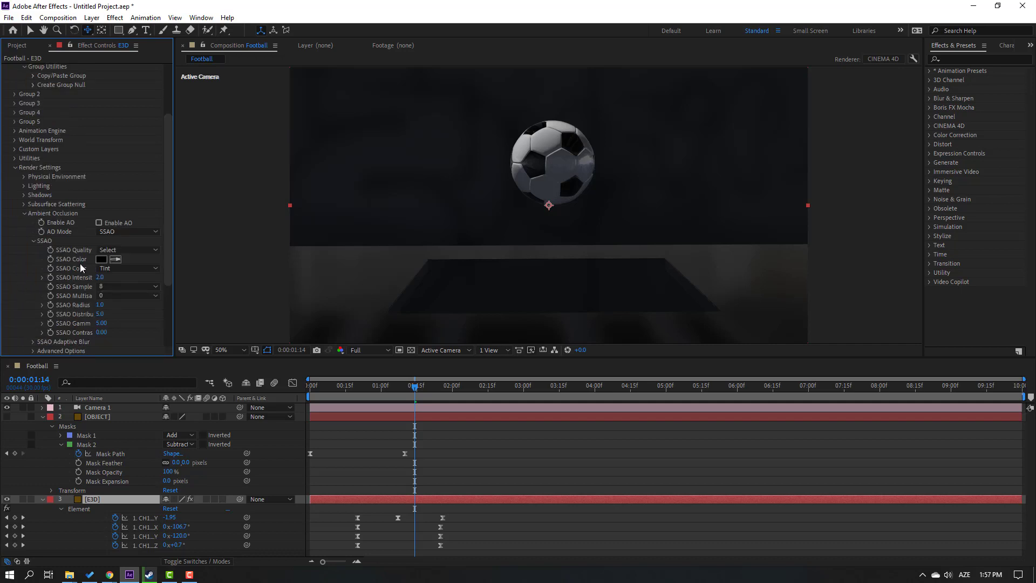
pyautogui.click(98, 223)
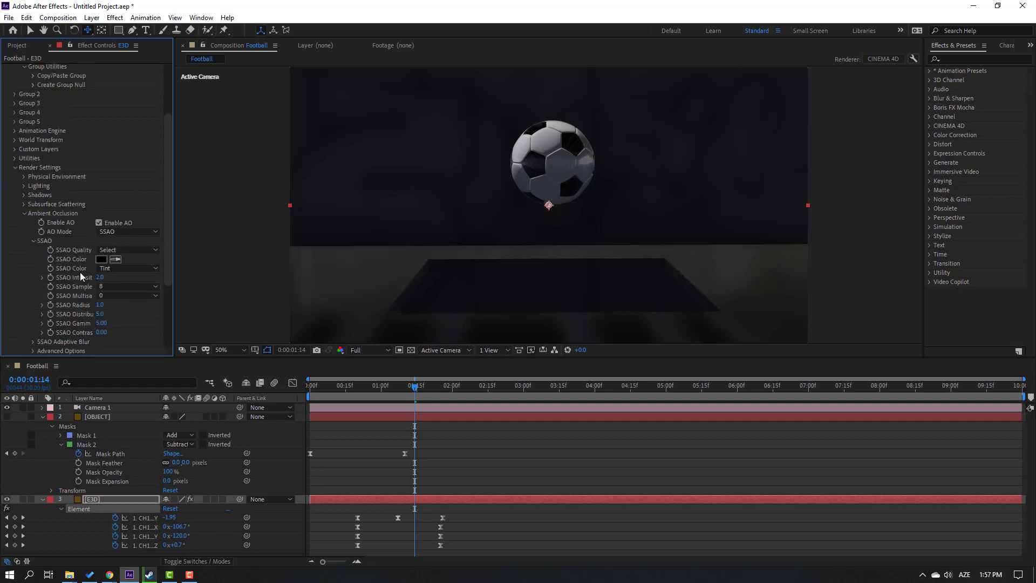
pyautogui.click(100, 277)
pyautogui.press('Return')
pyautogui.moveTo(387, 390); pyautogui.dragTo(355, 390)
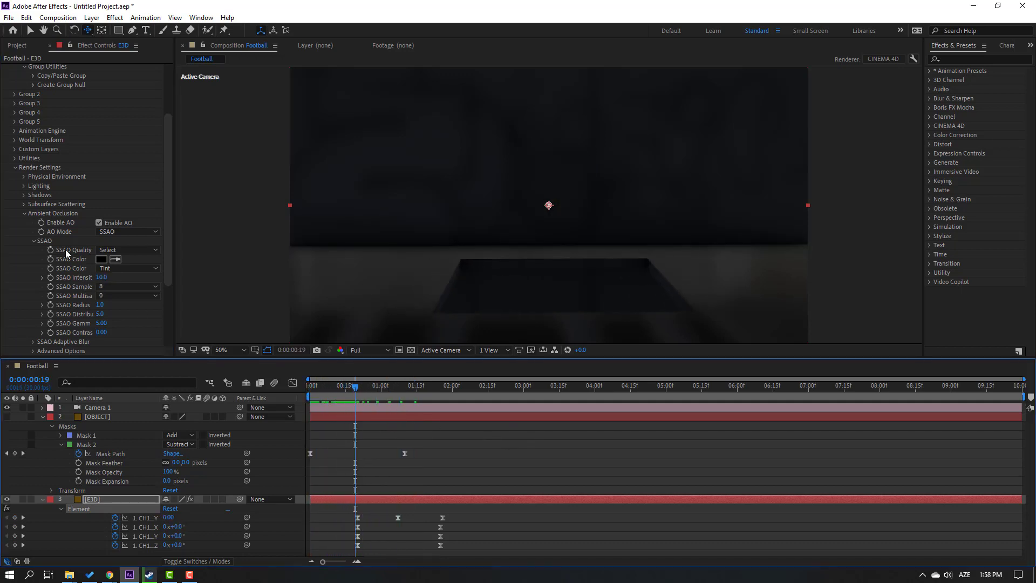
# Scrub Physical Environment's X Rotation Environment up to 60° and preview the new lighting.
pyautogui.click(24, 214)
pyautogui.click(24, 214)
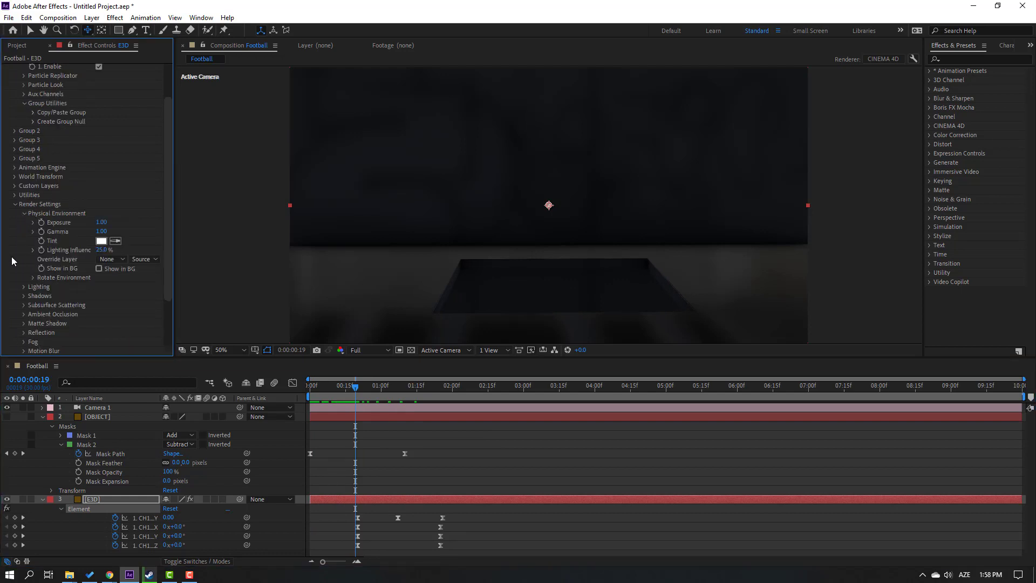
pyautogui.click(33, 279)
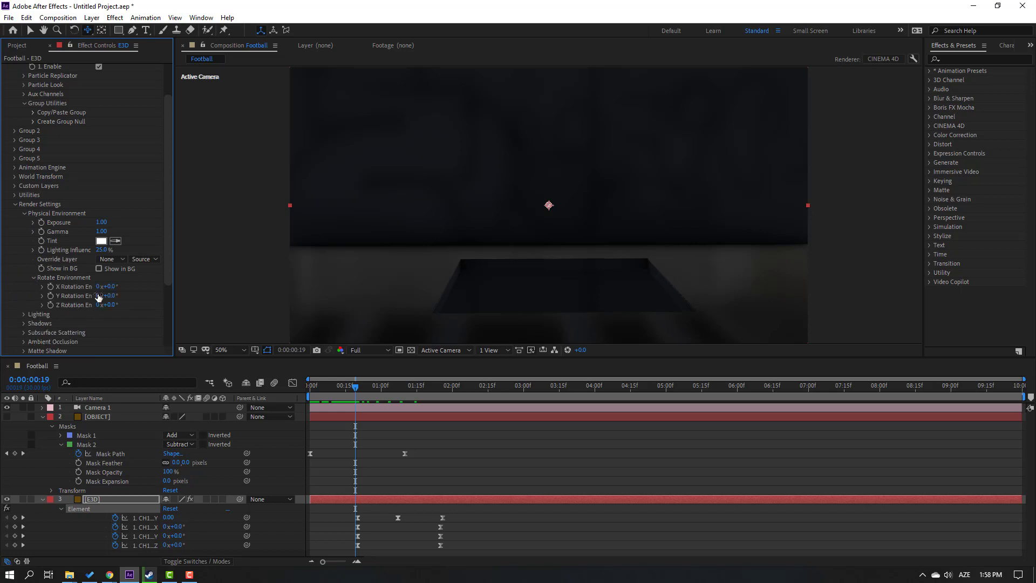
pyautogui.moveTo(108, 291); pyautogui.dragTo(137, 291)
pyautogui.press('space')
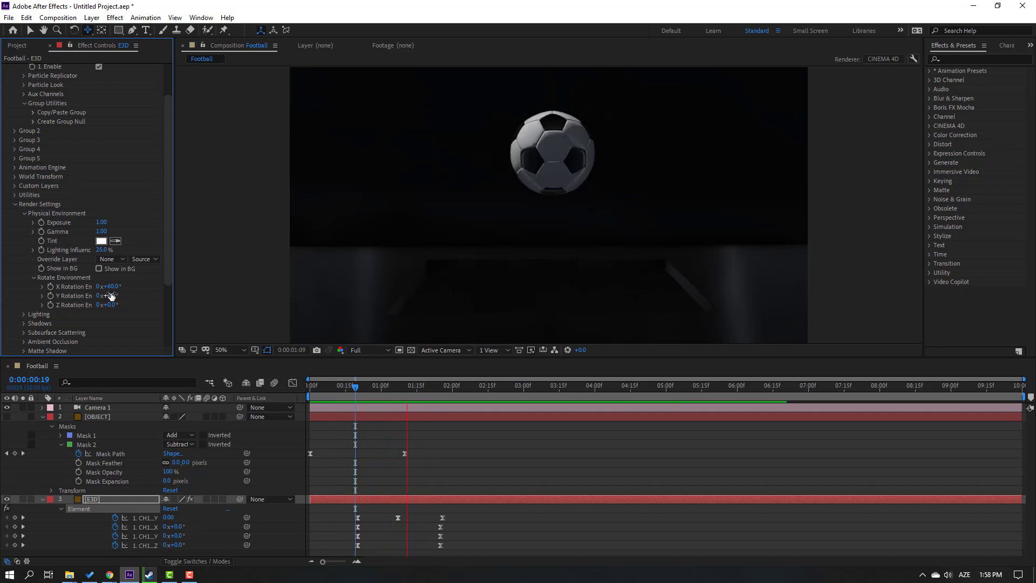
pyautogui.press('space')
pyautogui.scroll(3, 122, 162)
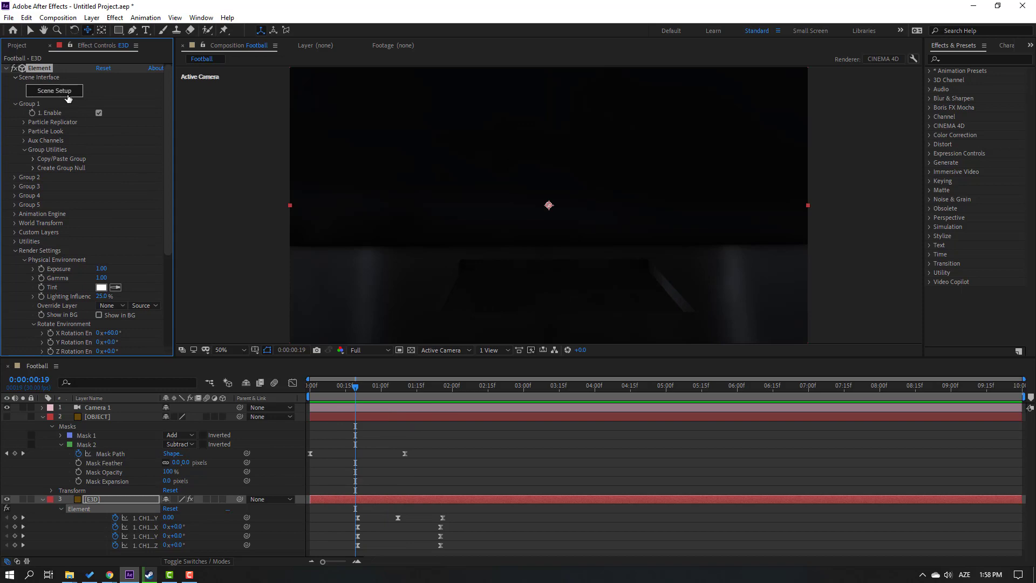
# In Scene Setup, apply the V1_Environment Default_blurred map and accept the changes.
pyautogui.click(67, 95)
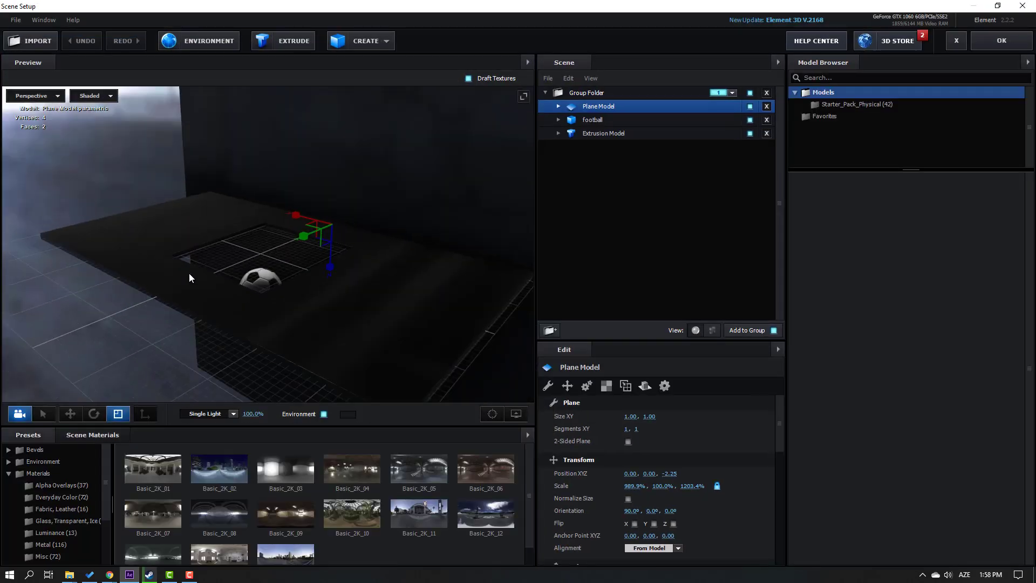
pyautogui.moveTo(190, 275); pyautogui.dragTo(365, 252)
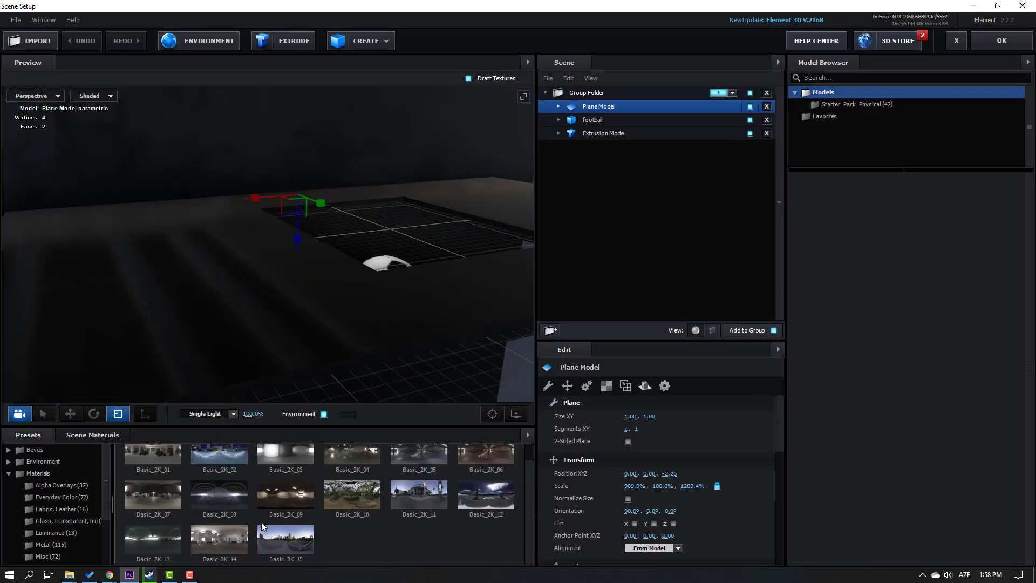
pyautogui.click(39, 463)
pyautogui.click(61, 490)
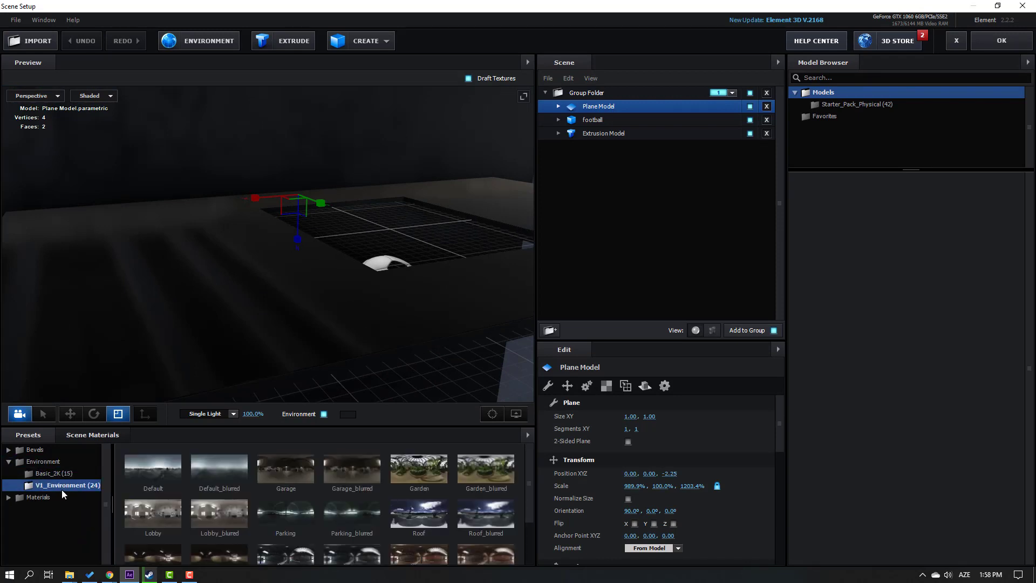
pyautogui.click(218, 472)
pyautogui.moveTo(287, 346); pyautogui.dragTo(377, 274)
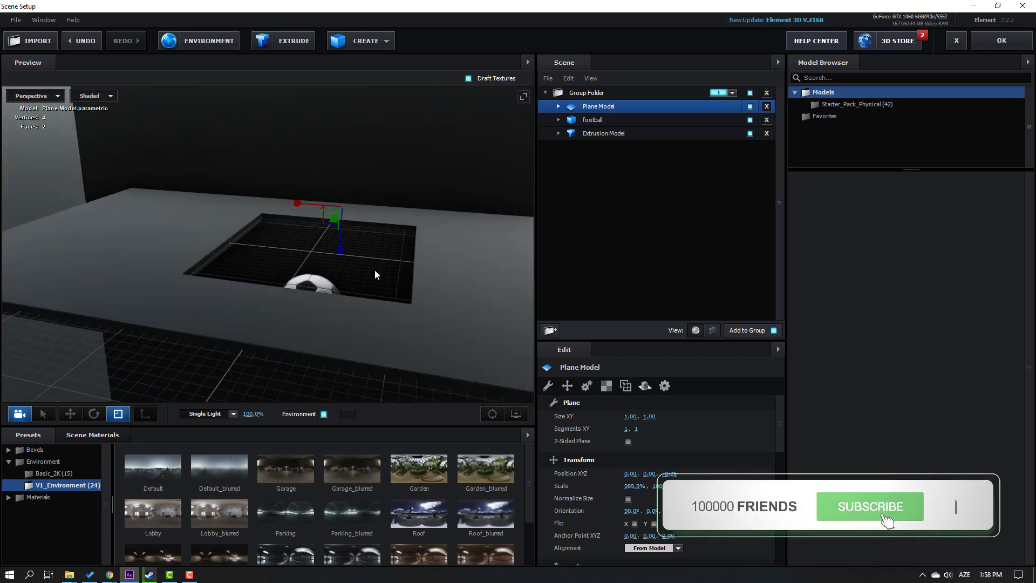
pyautogui.click(1001, 41)
# Enable Element's fog and set its colour to dark grey 3F3F3F.
pyautogui.moveTo(355, 387); pyautogui.dragTo(391, 390)
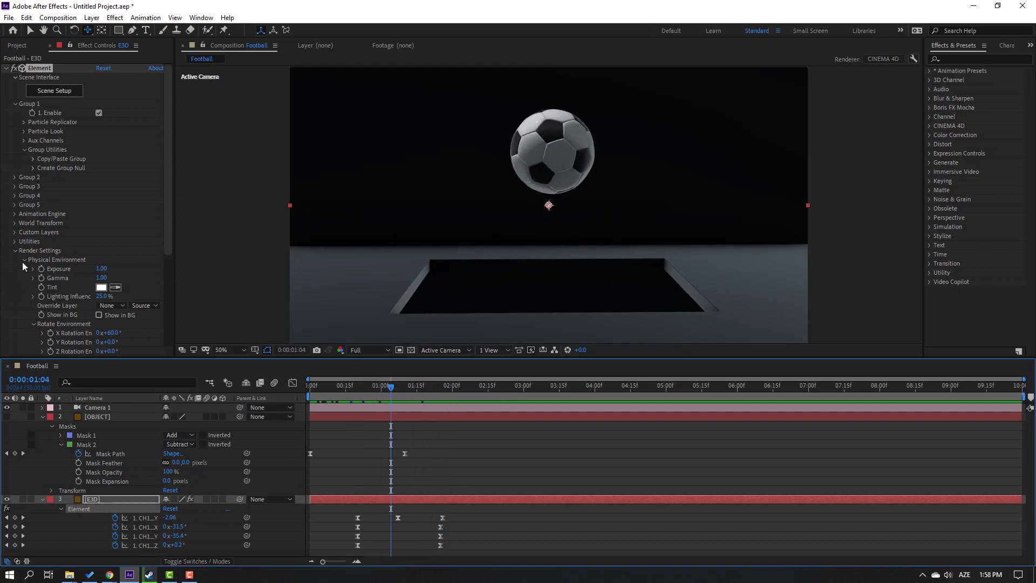
pyautogui.click(21, 261)
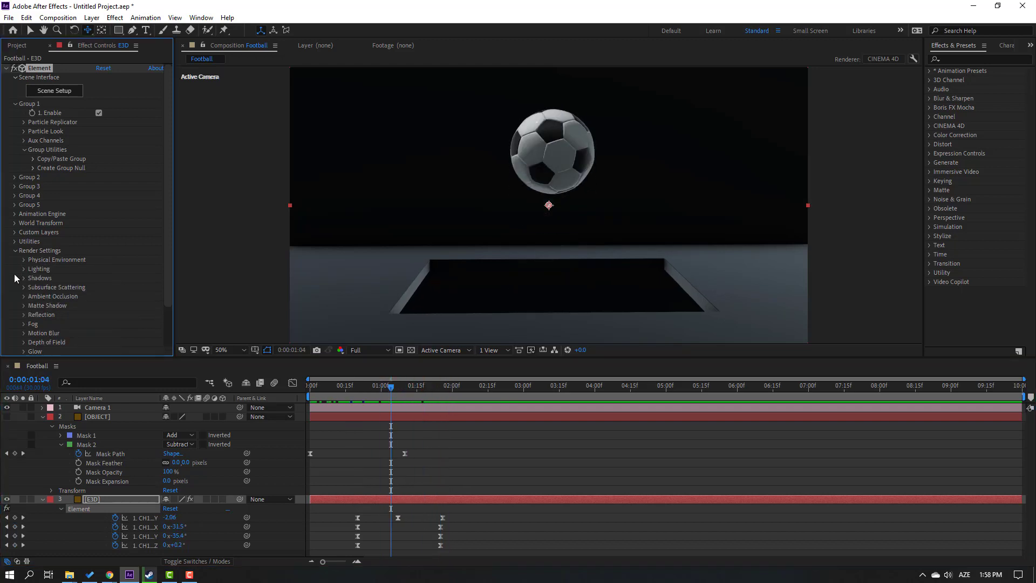
pyautogui.click(24, 324)
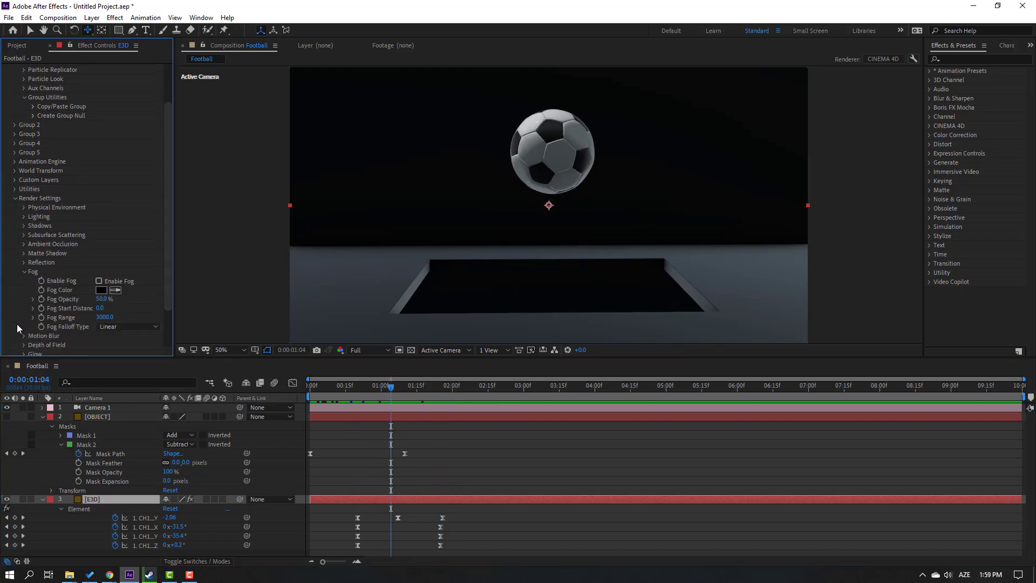
pyautogui.click(99, 281)
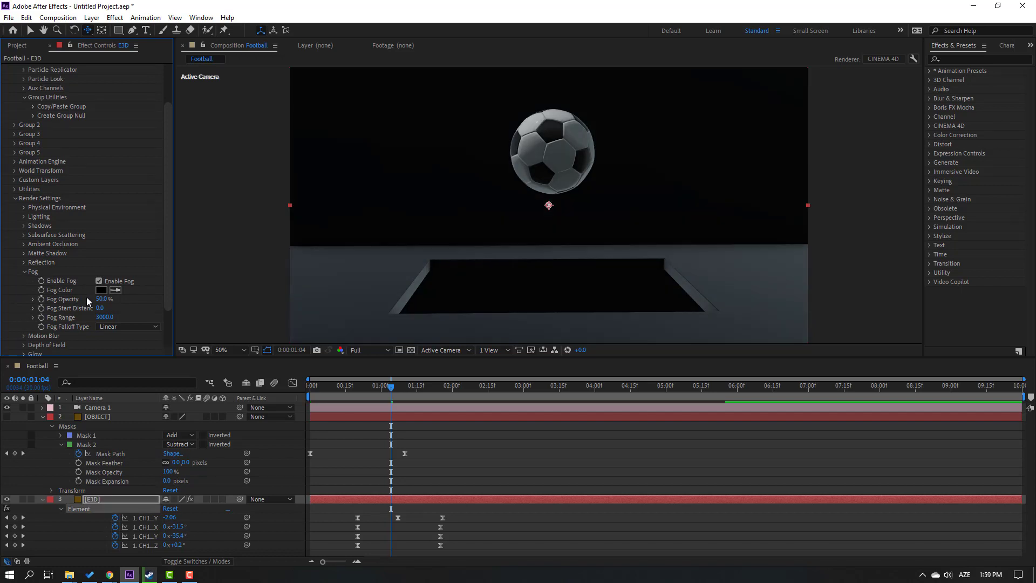
pyautogui.click(101, 290)
pyautogui.moveTo(621, 398); pyautogui.dragTo(563, 472)
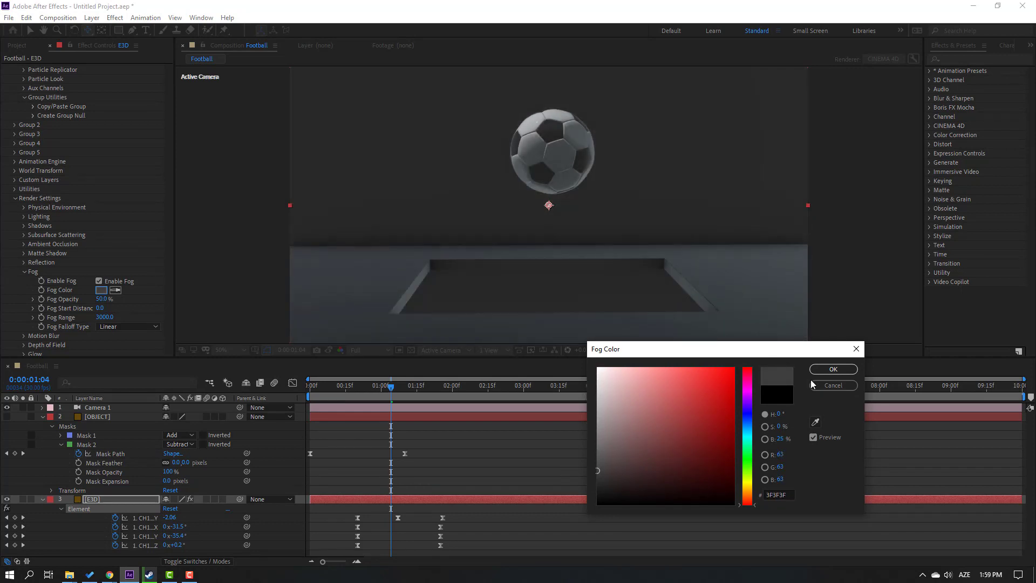
pyautogui.click(834, 369)
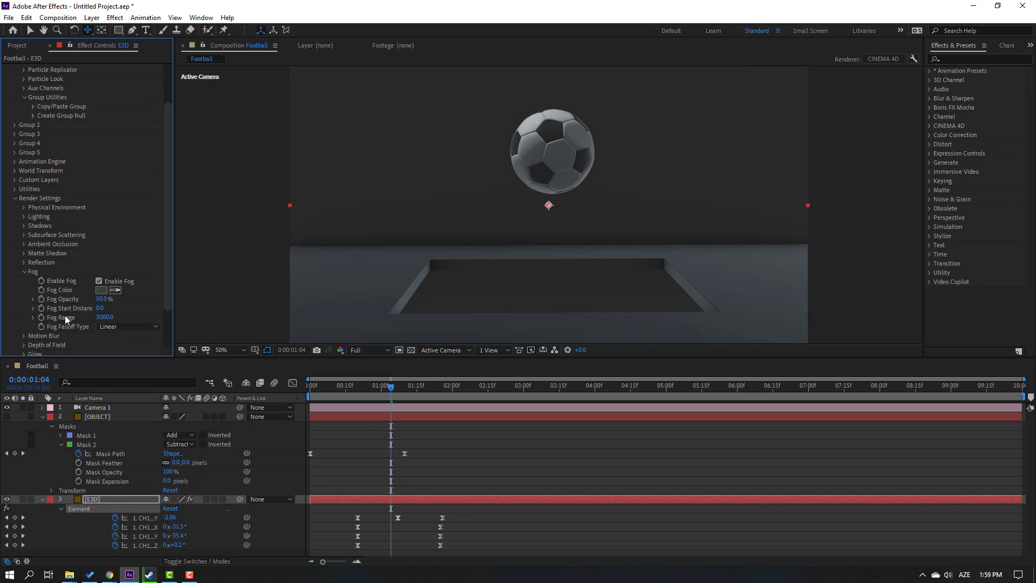
# Set fog start distance to 1940 and range to 2920, then preview.
pyautogui.moveTo(100, 308); pyautogui.dragTo(192, 298)
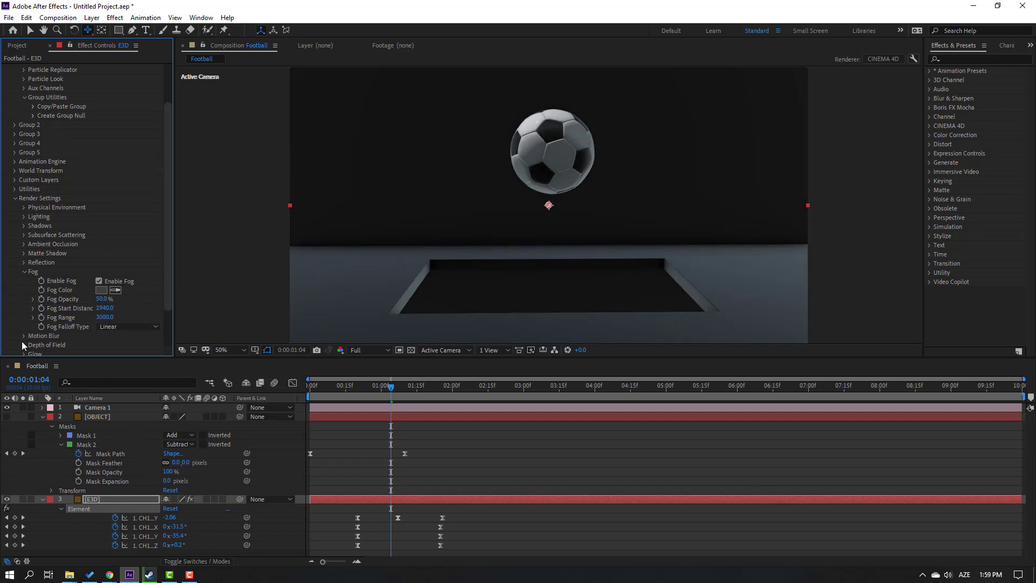
pyautogui.moveTo(56, 318); pyautogui.dragTo(2, 312)
pyautogui.click(480, 433)
pyautogui.press('space')
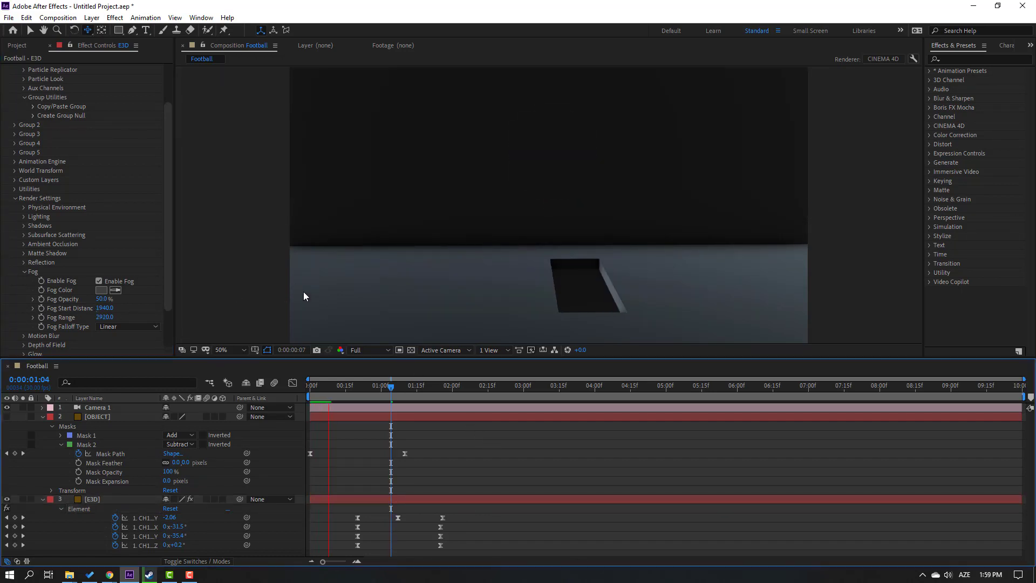
# Add Mask 2 path keyframes at 1:27 and 2:16 that collapse the floor hole.
pyautogui.press(',')
pyautogui.press('.')
pyautogui.click(416, 386)
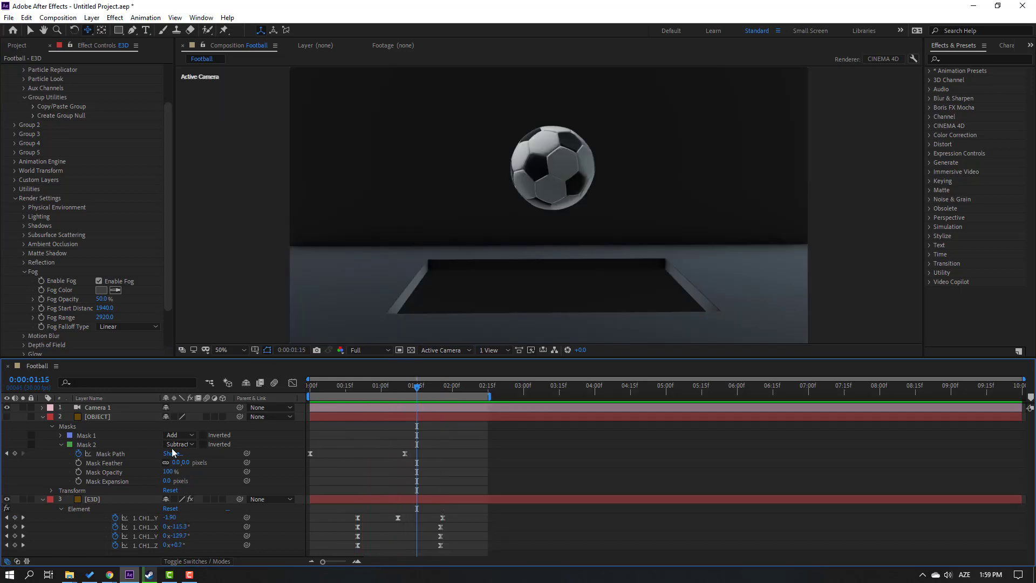
pyautogui.click(93, 445)
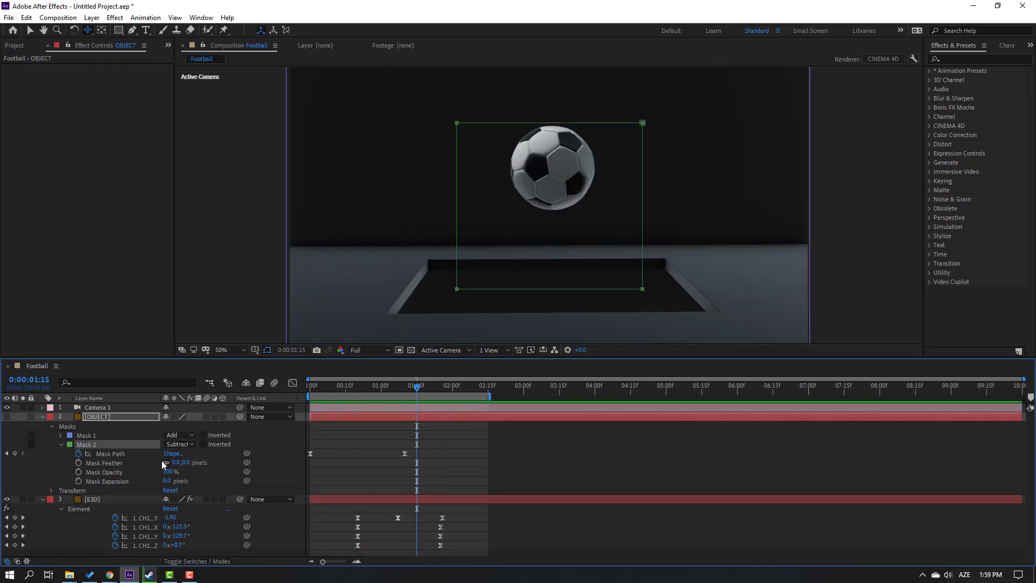
pyautogui.moveTo(426, 389); pyautogui.dragTo(446, 389)
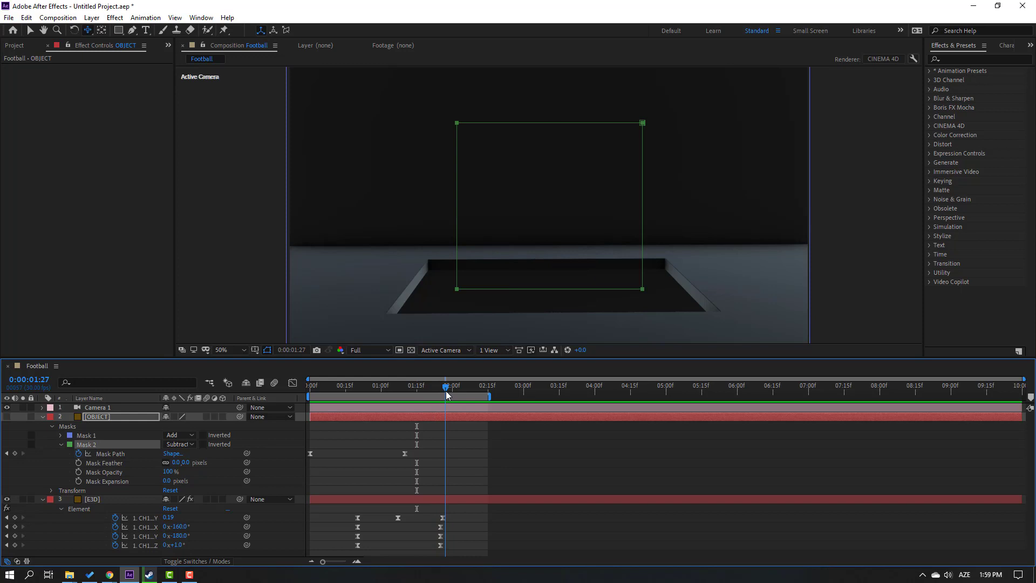
pyautogui.click(14, 453)
pyautogui.click(490, 388)
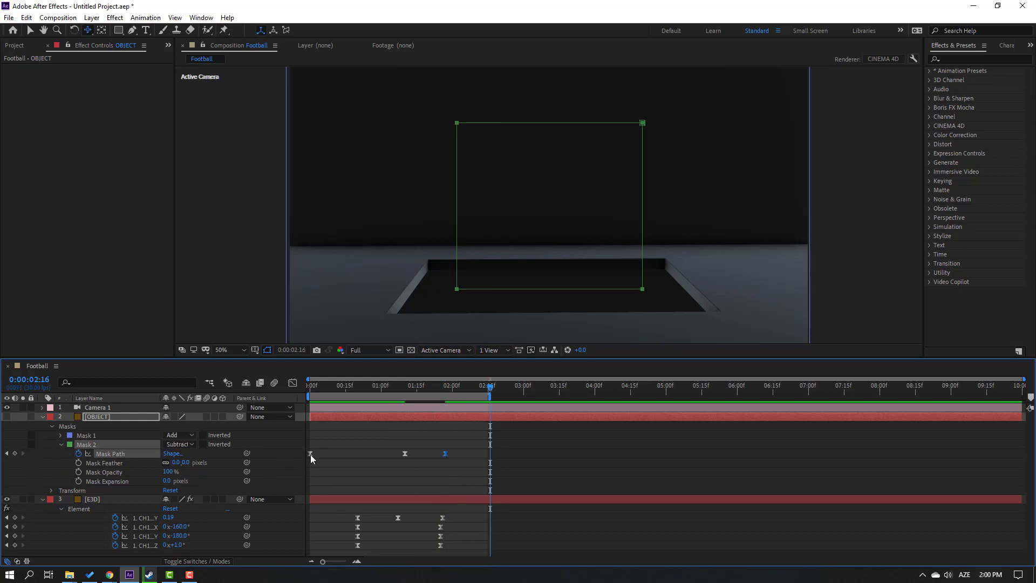
pyautogui.hotkey('ctrl', 'v')
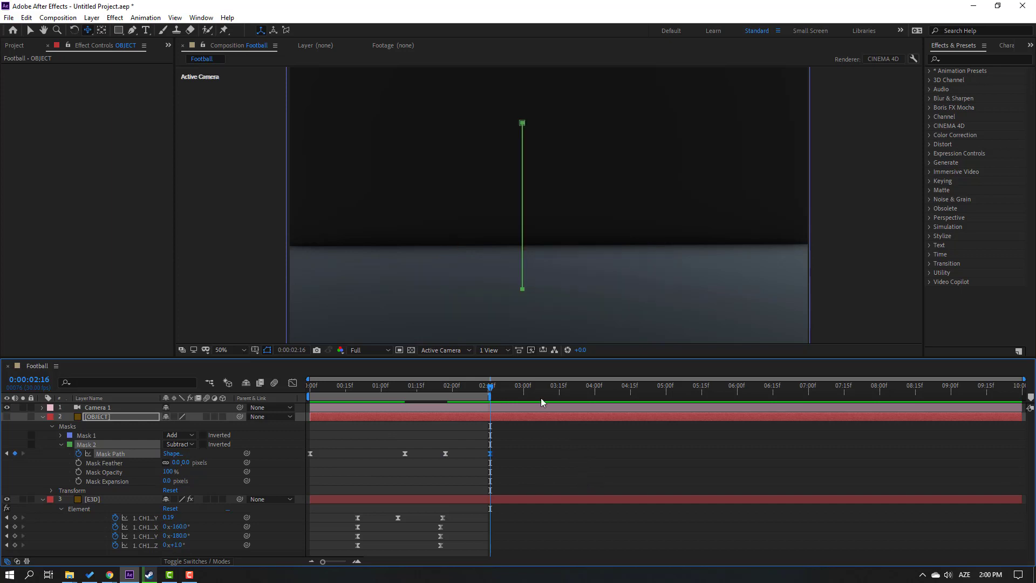
pyautogui.moveTo(492, 397); pyautogui.dragTo(508, 396)
pyautogui.press('space')
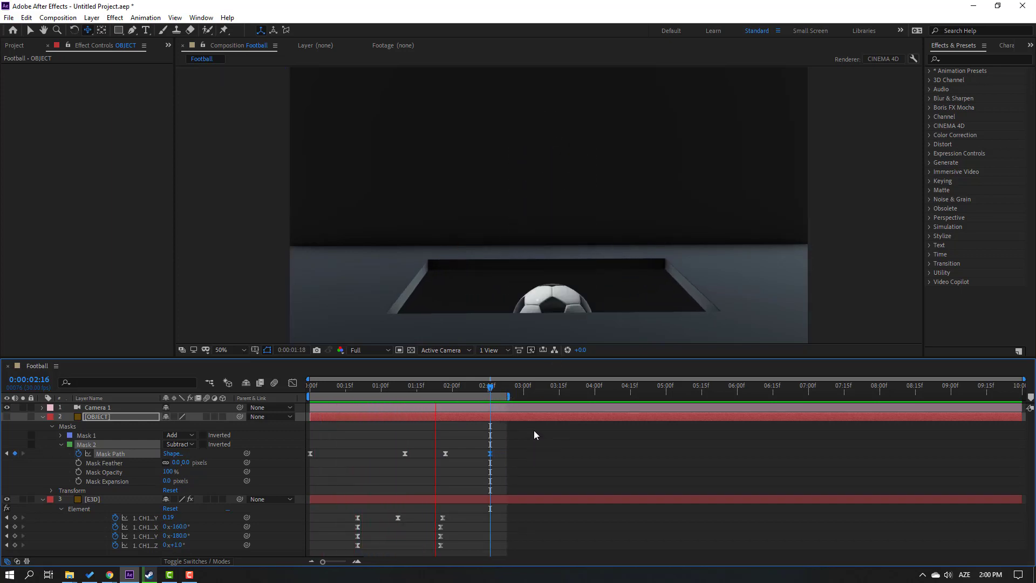
# Move the Mask 2 keyframes earlier to 1:18 and 2:00, previewing each change.
pyautogui.moveTo(446, 456); pyautogui.dragTo(421, 456)
pyautogui.press('space')
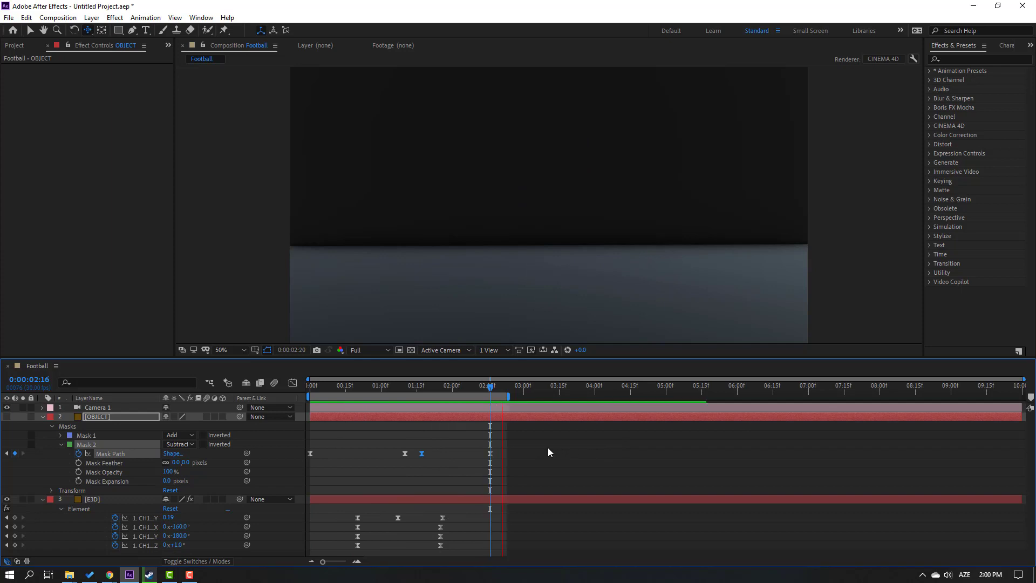
pyautogui.moveTo(491, 457); pyautogui.dragTo(459, 457)
pyautogui.press('space')
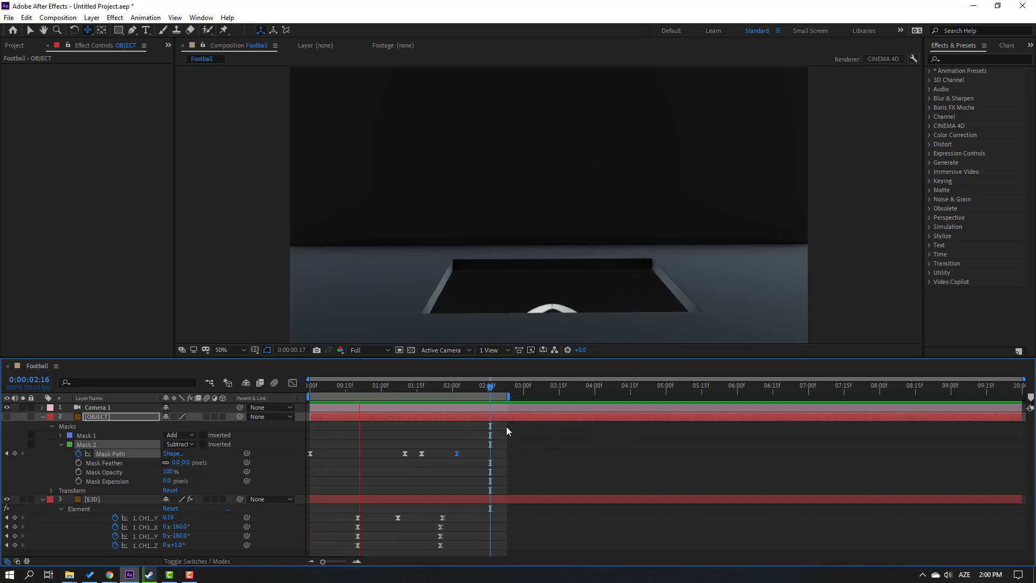
pyautogui.click(351, 389)
# Shift the remaining mask keyframes and the ball rotation keyframes earlier, then preview.
pyautogui.click(327, 387)
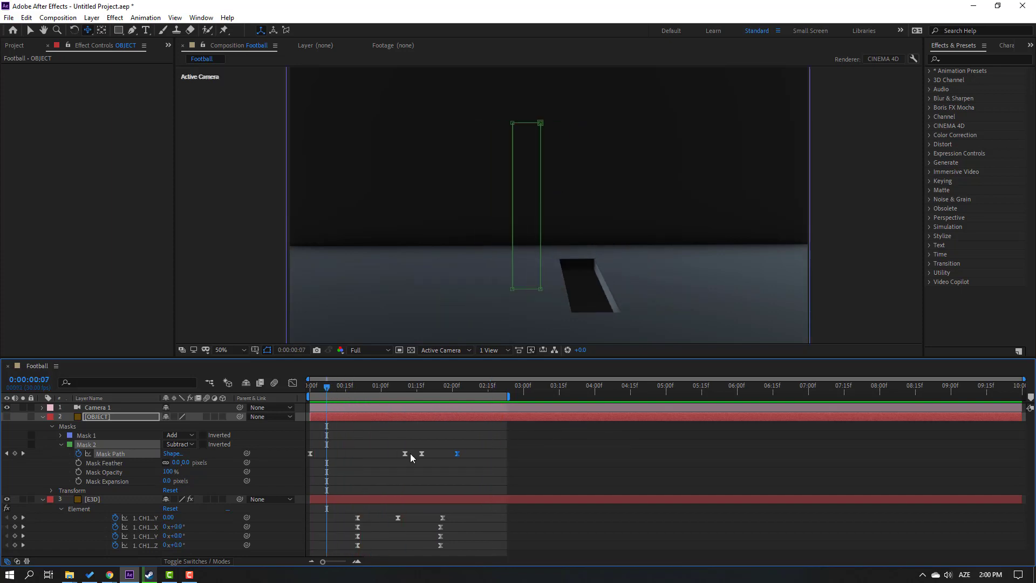
pyautogui.moveTo(405, 454); pyautogui.dragTo(361, 453)
pyautogui.moveTo(486, 452); pyautogui.dragTo(426, 473)
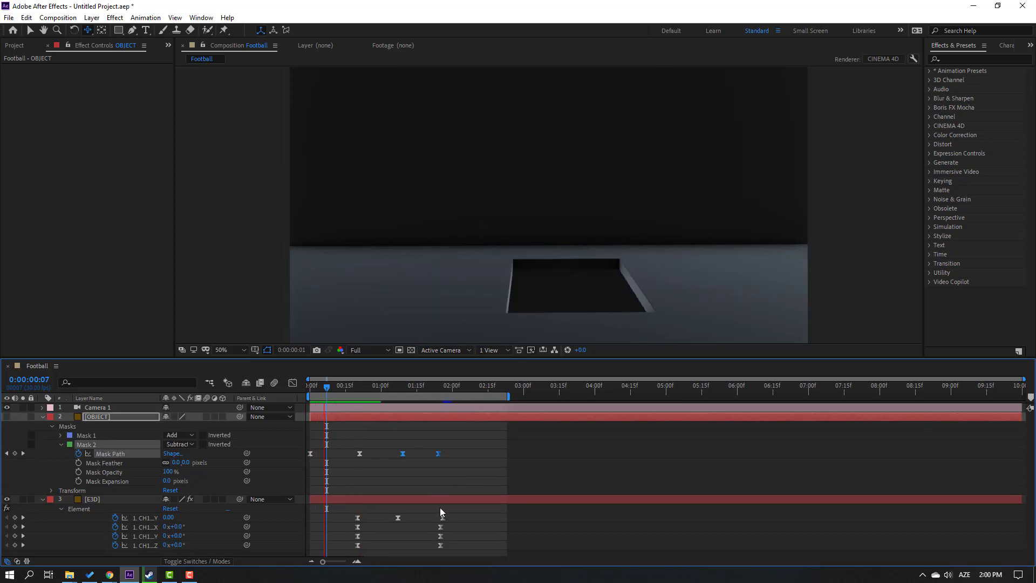
pyautogui.moveTo(454, 516); pyautogui.dragTo(322, 546)
pyautogui.press('space')
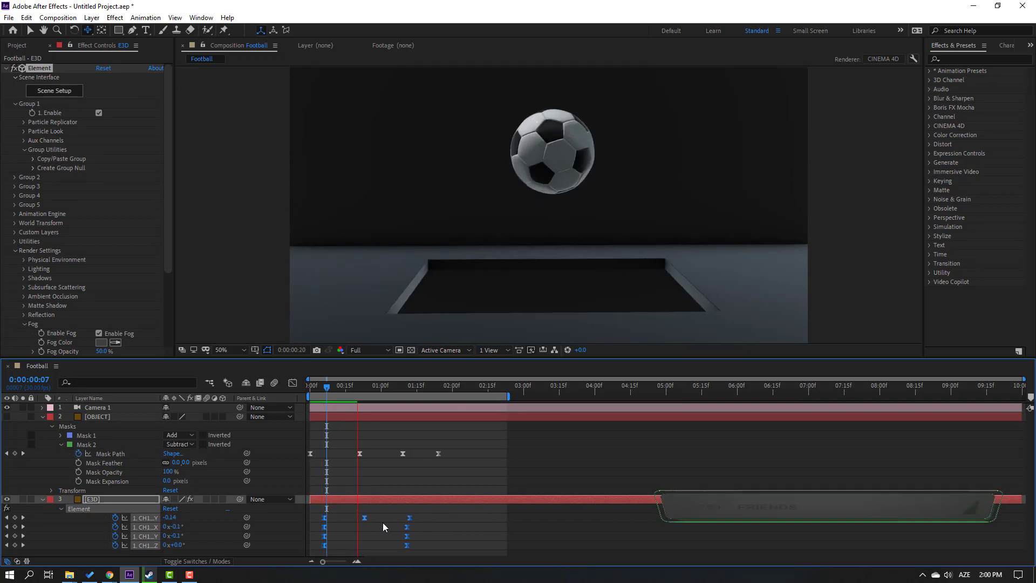
pyautogui.press('space')
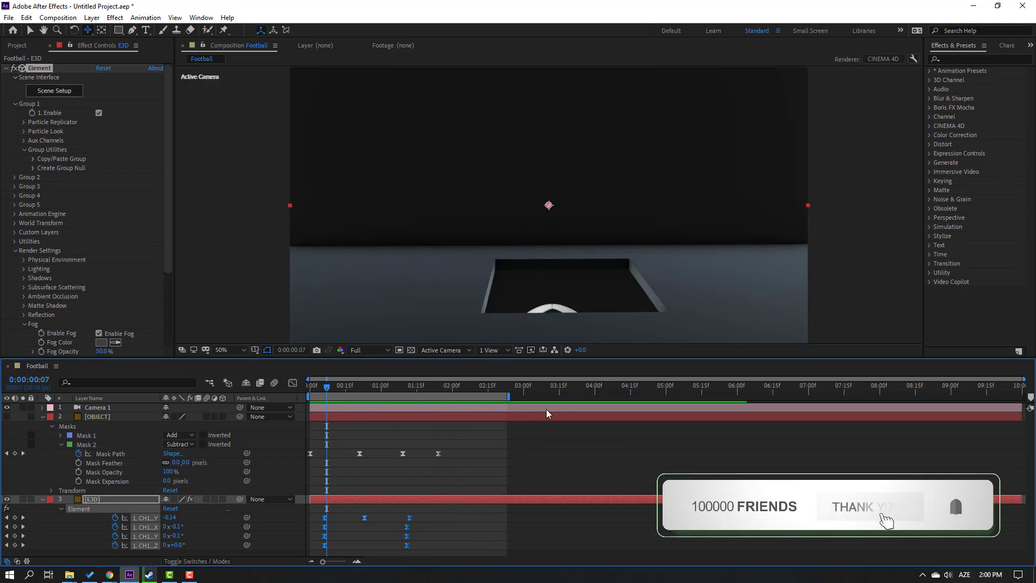
pyautogui.press('space')
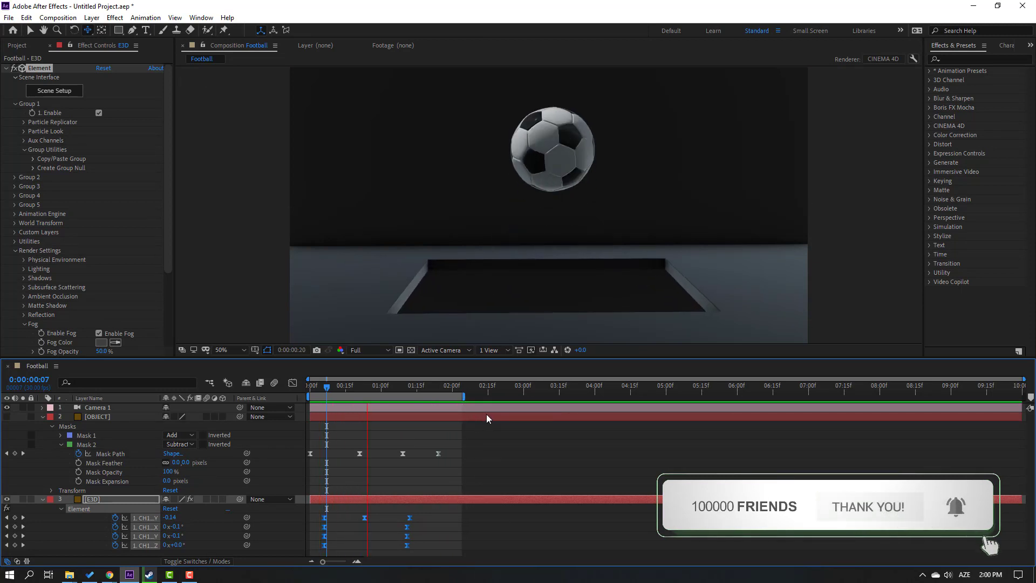